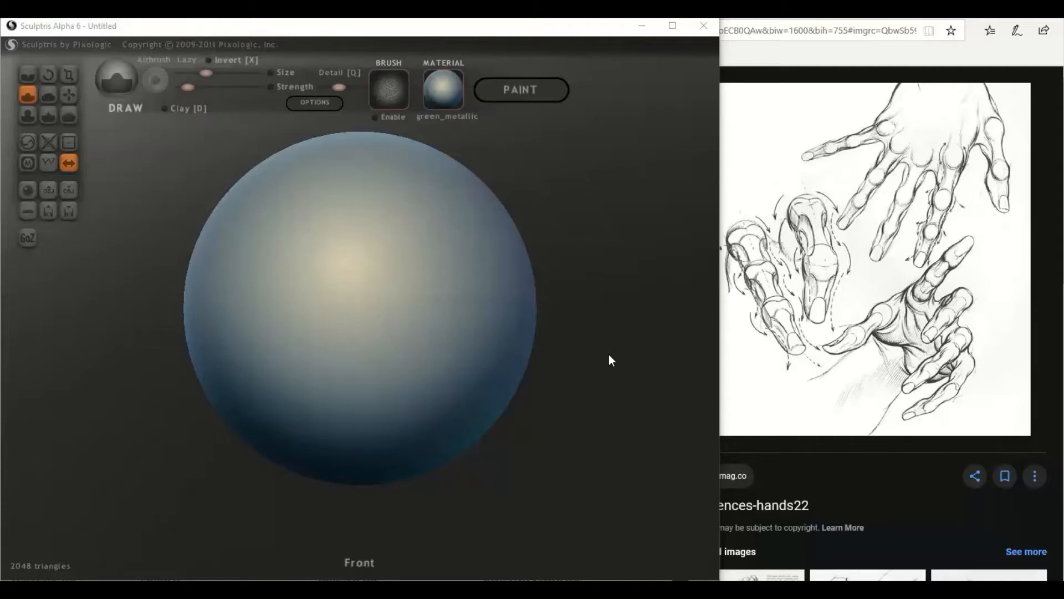
- Stretch the starting sphere vertically into an egg shape using the Scale tool in Global mode with XYZ scaling off
scroll(547, 258, down, 5)
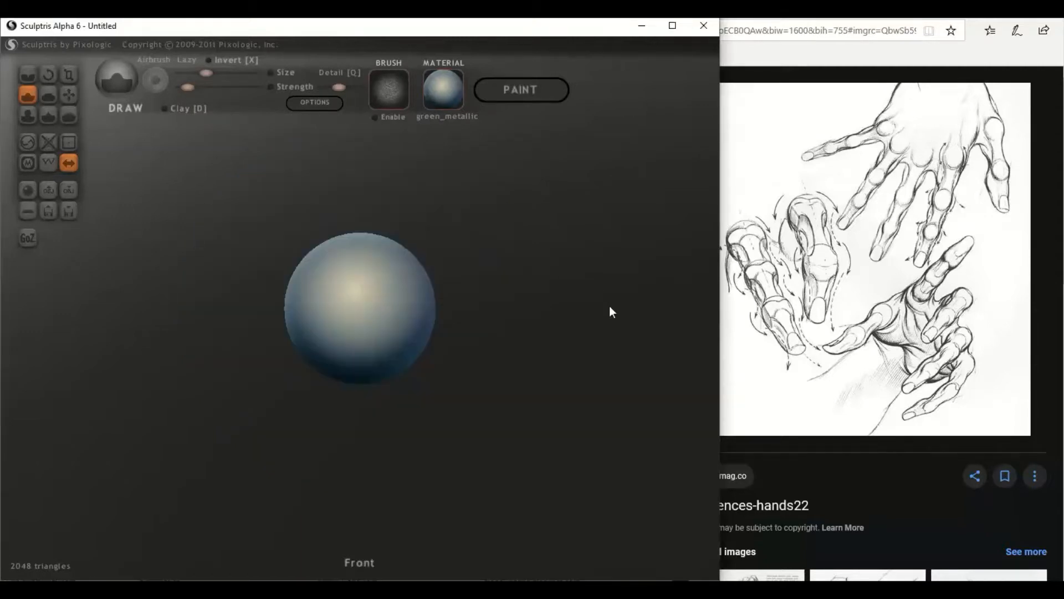
scroll(610, 305, up, 5)
scroll(609, 305, down, 3)
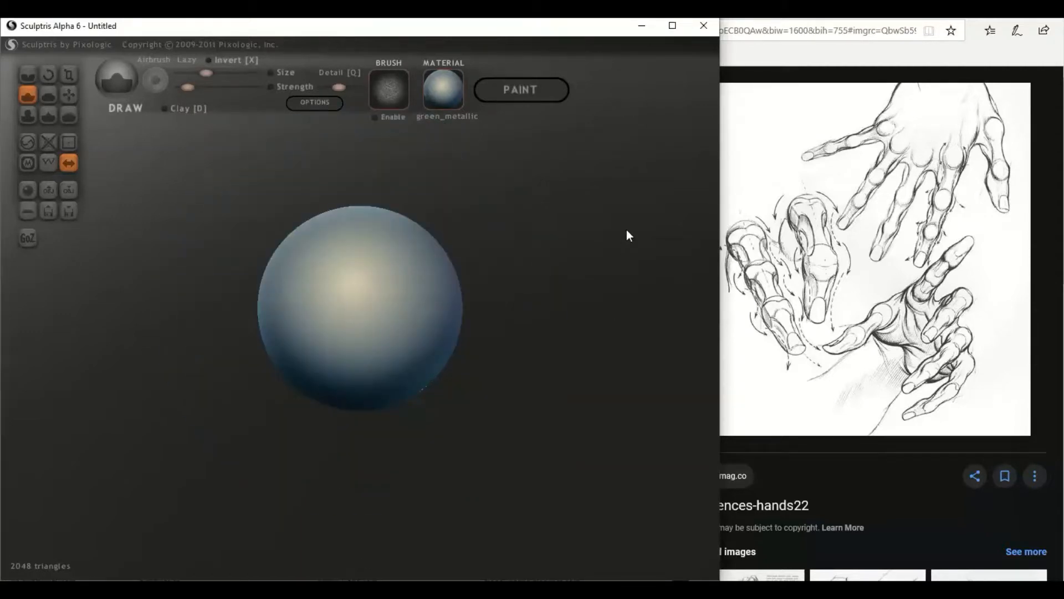
key(Down)
key(Down)
key(Up)
click(66, 96)
click(68, 75)
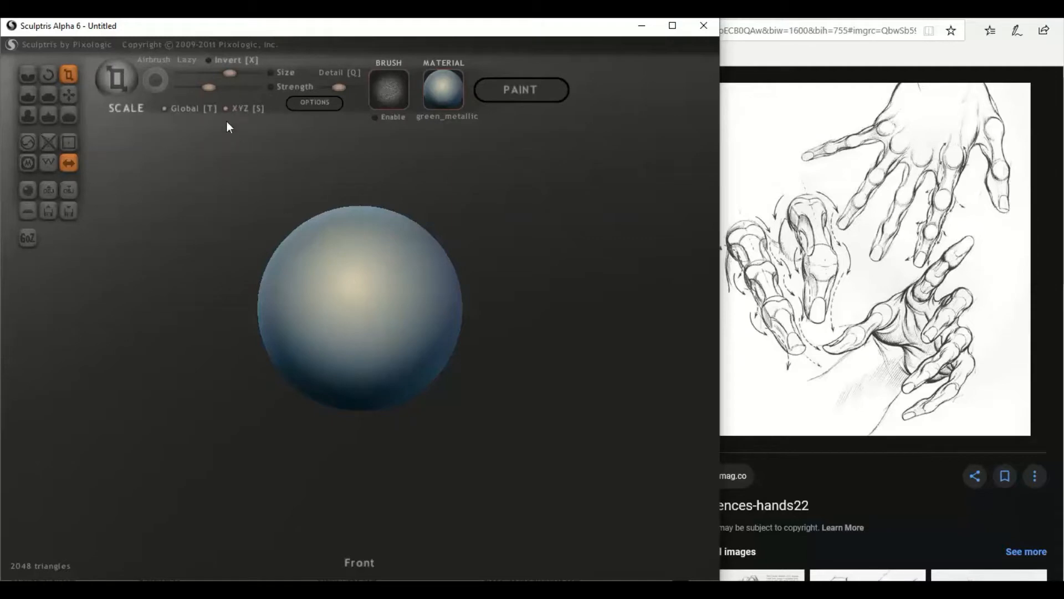
drag(373, 315, 377, 242)
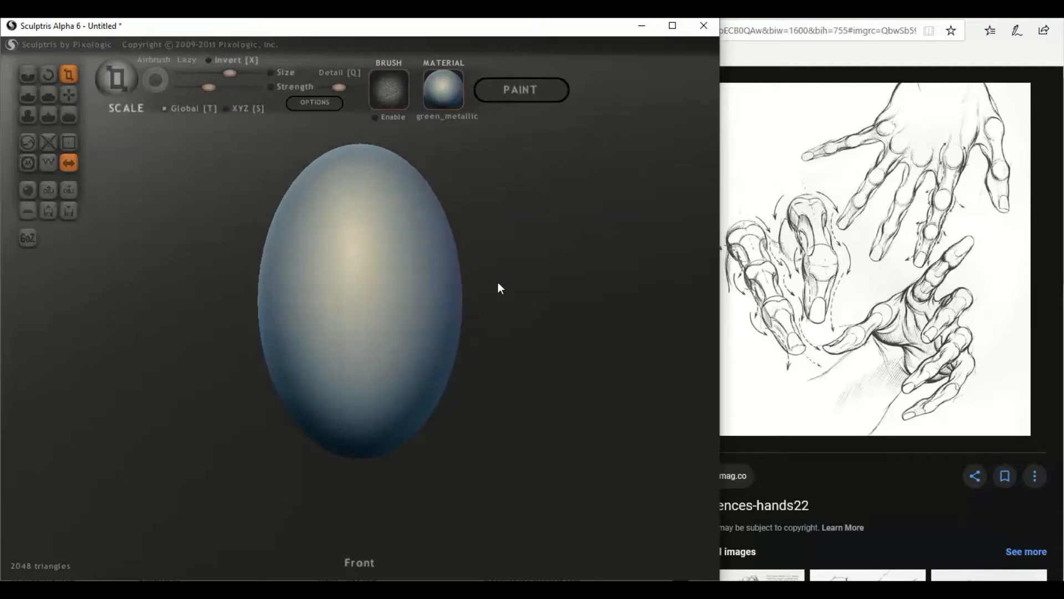
- Stretch the egg shape further vertically into a long, slender finger segment
scroll(498, 282, down, 1)
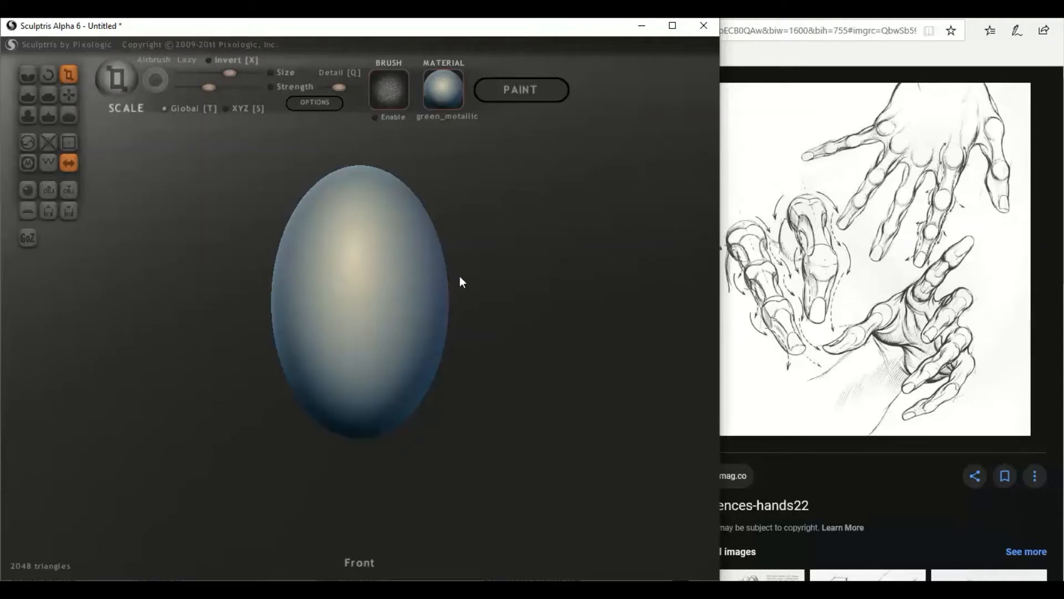
scroll(460, 278, down, 1)
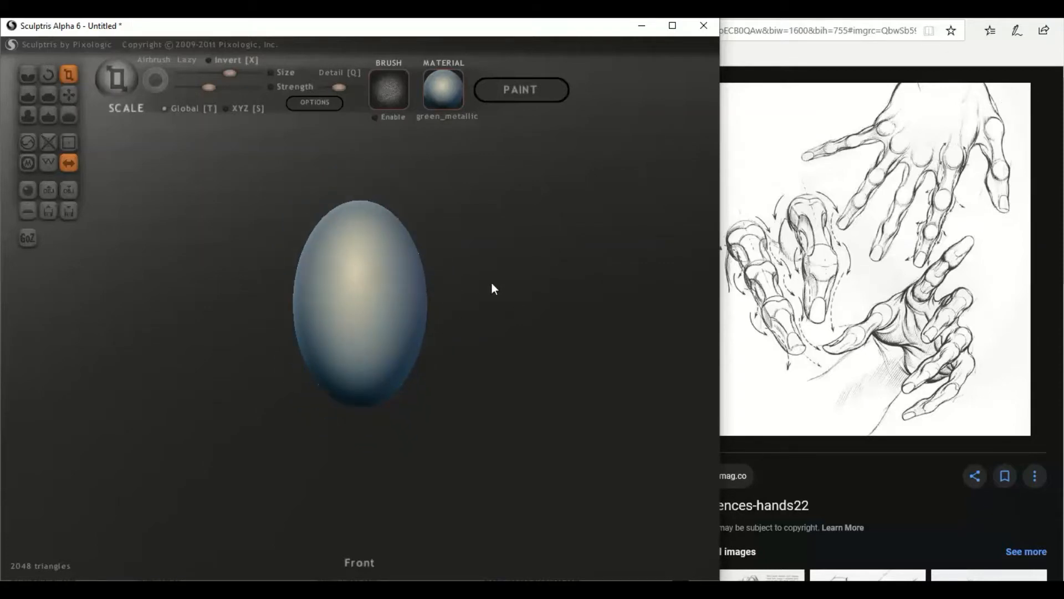
scroll(479, 282, down, 1)
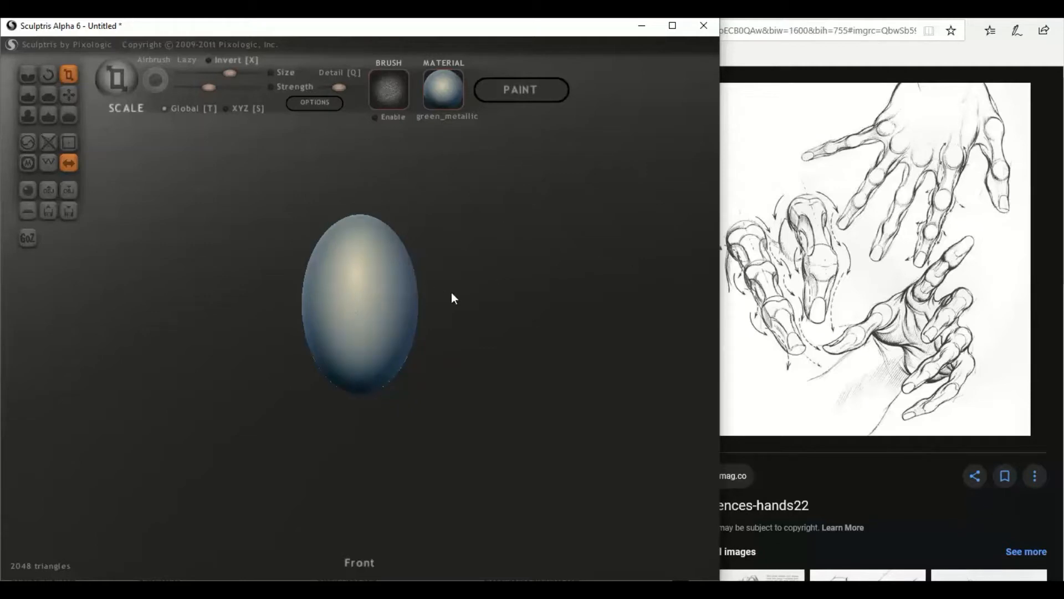
scroll(451, 292, down, 1)
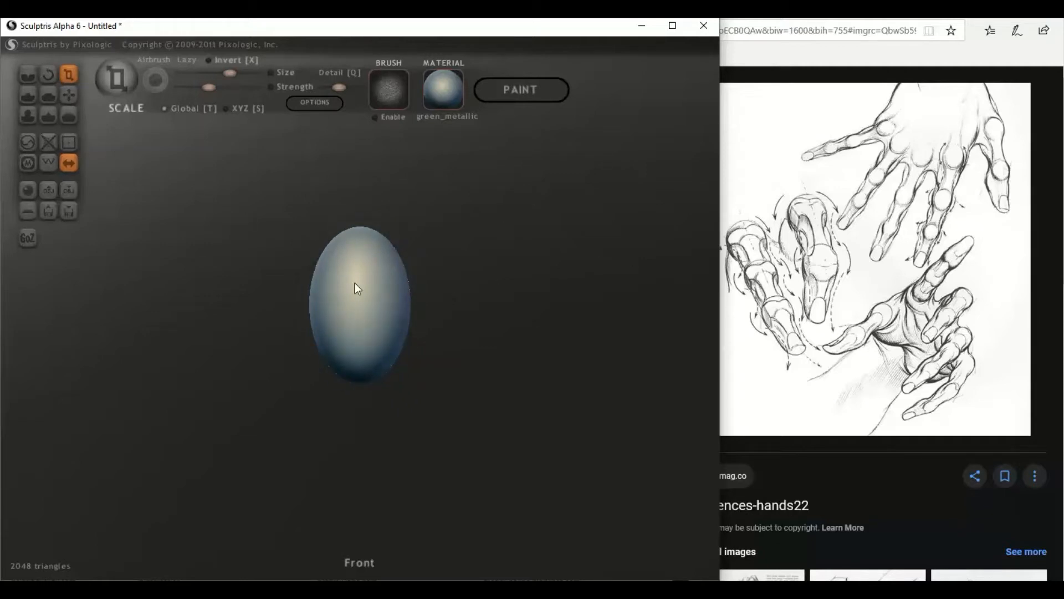
drag(355, 285, 355, 197)
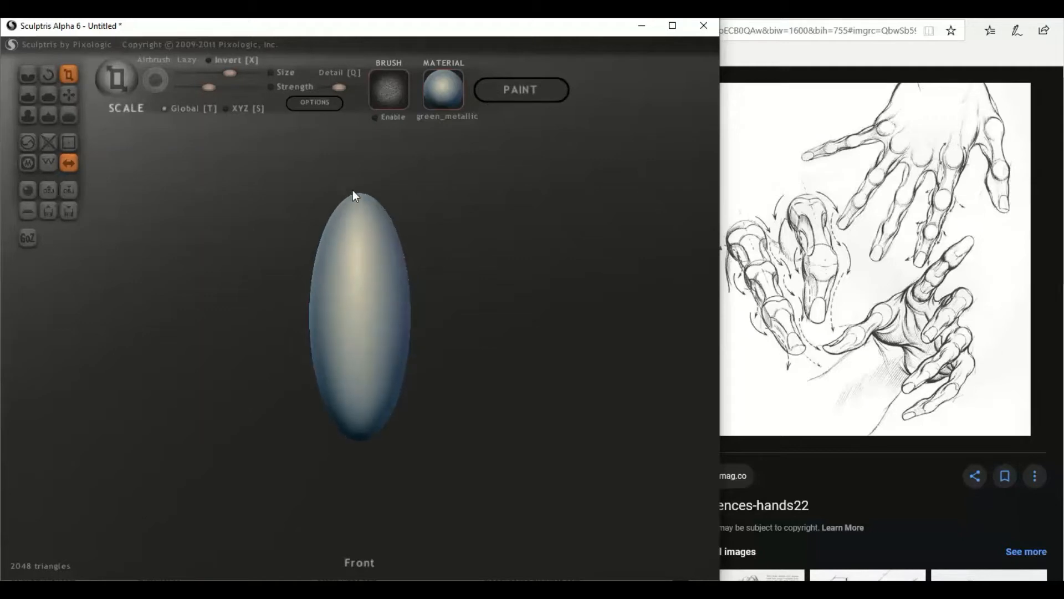
drag(359, 334, 362, 289)
scroll(401, 319, down, 3)
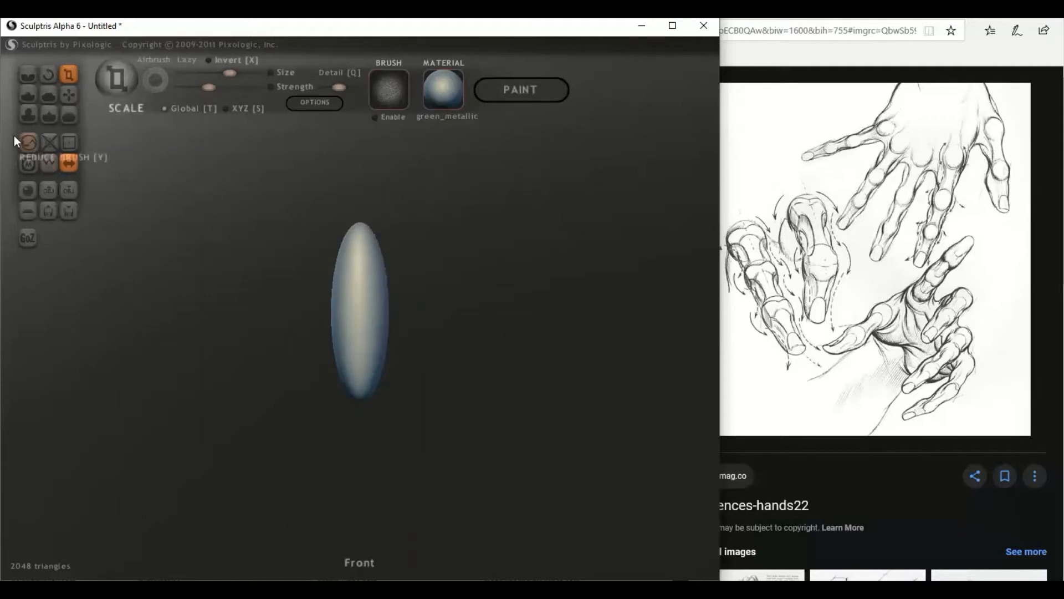
- Add a new sphere over the segment's lower end and scale it down uniformly to joint size
click(27, 191)
click(351, 330)
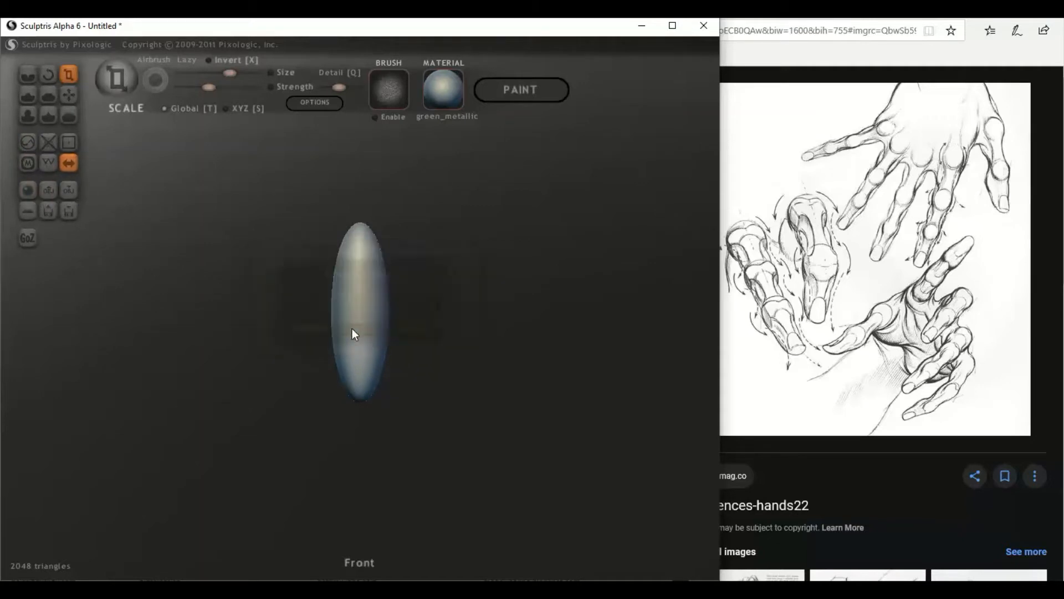
click(68, 74)
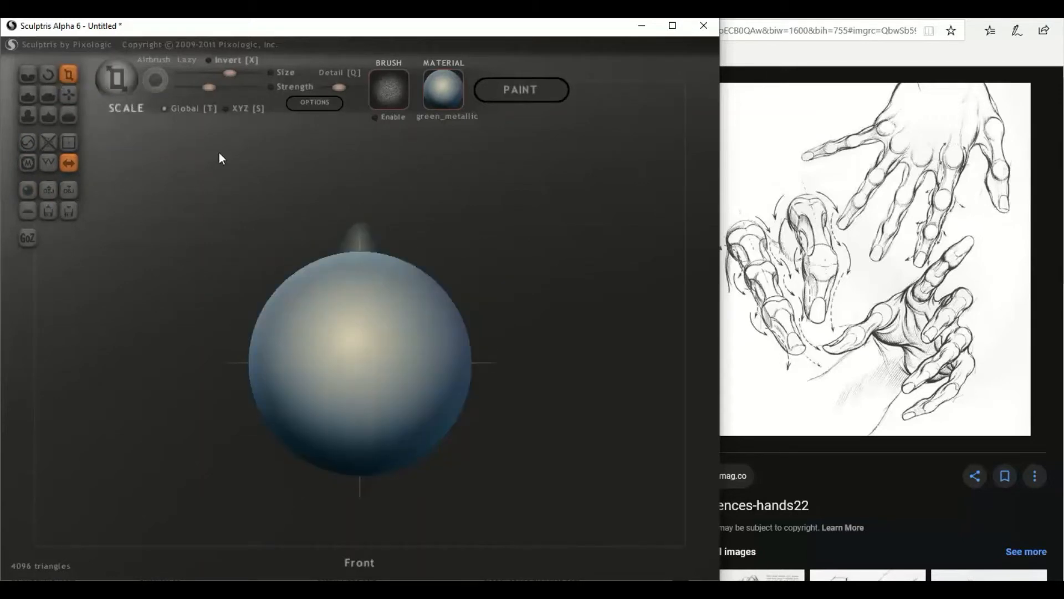
drag(394, 340, 208, 456)
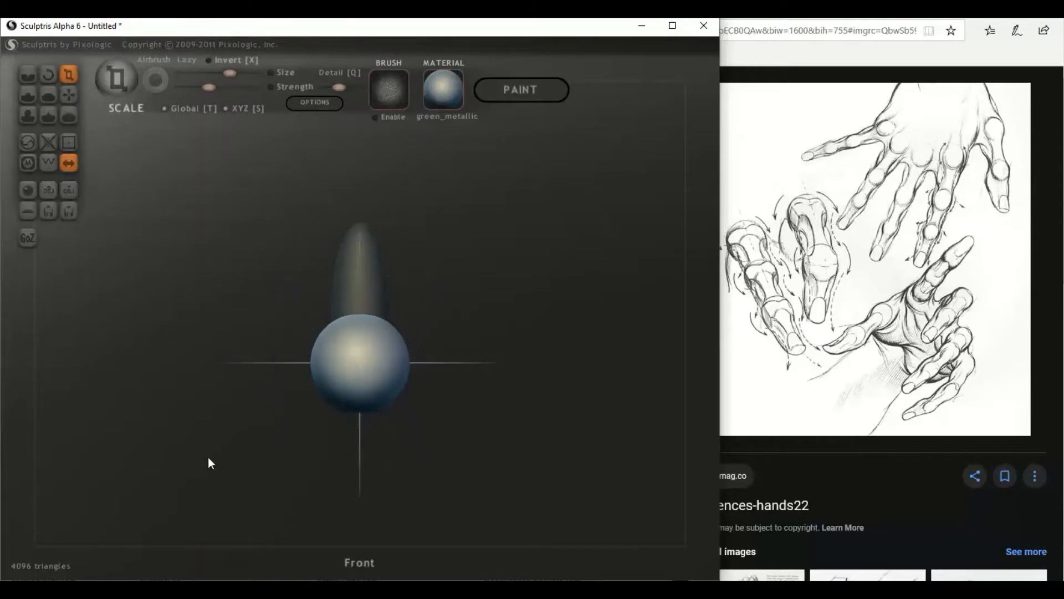
drag(466, 355, 349, 340)
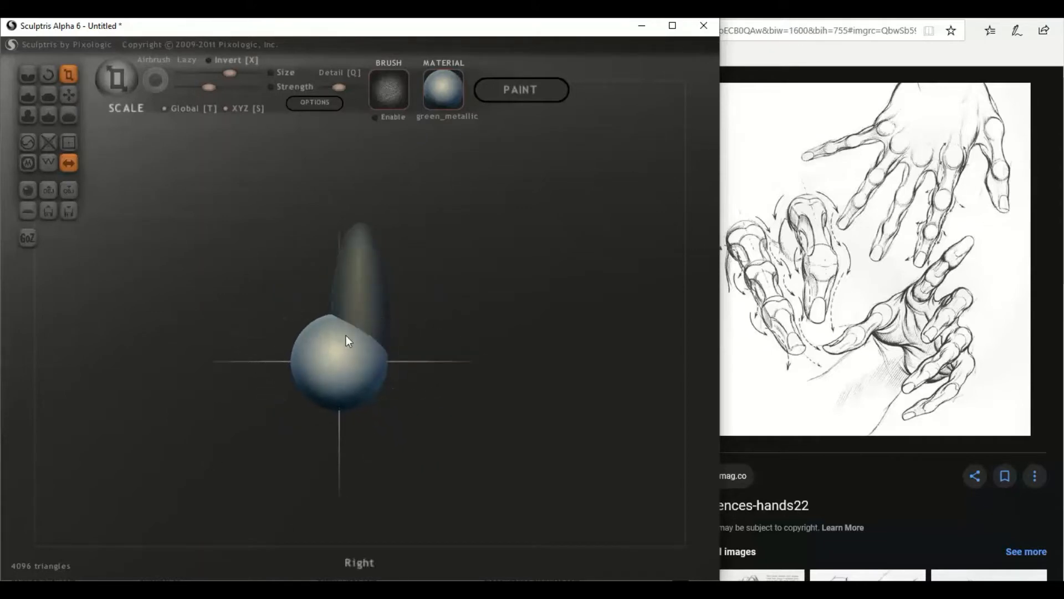
drag(297, 414, 319, 387)
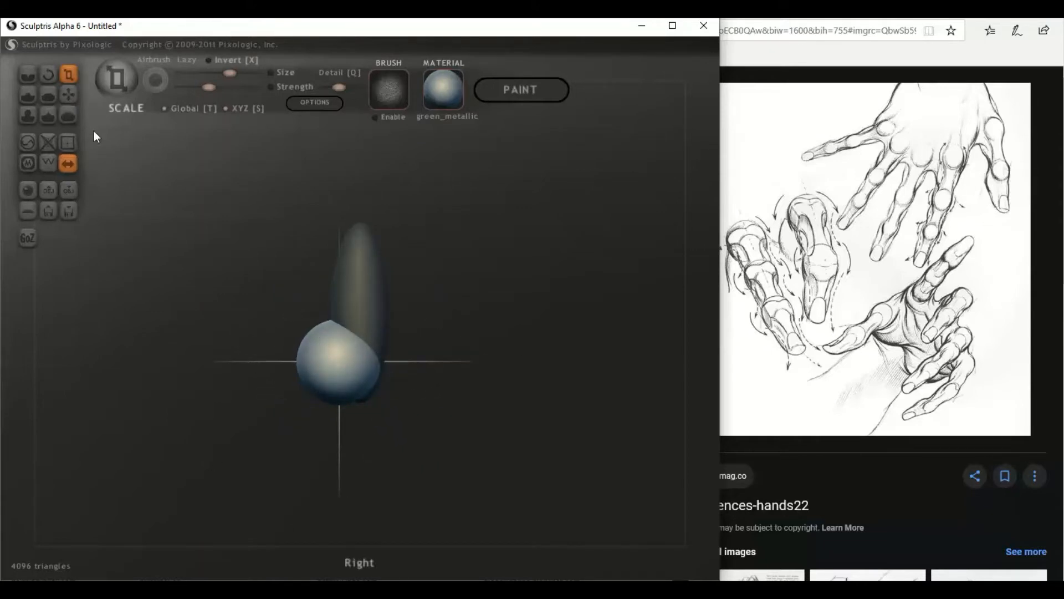
- Shrink the joint sphere slightly and move it onto the segment's lower end, centred from both the side and the front
click(69, 95)
drag(306, 339, 344, 367)
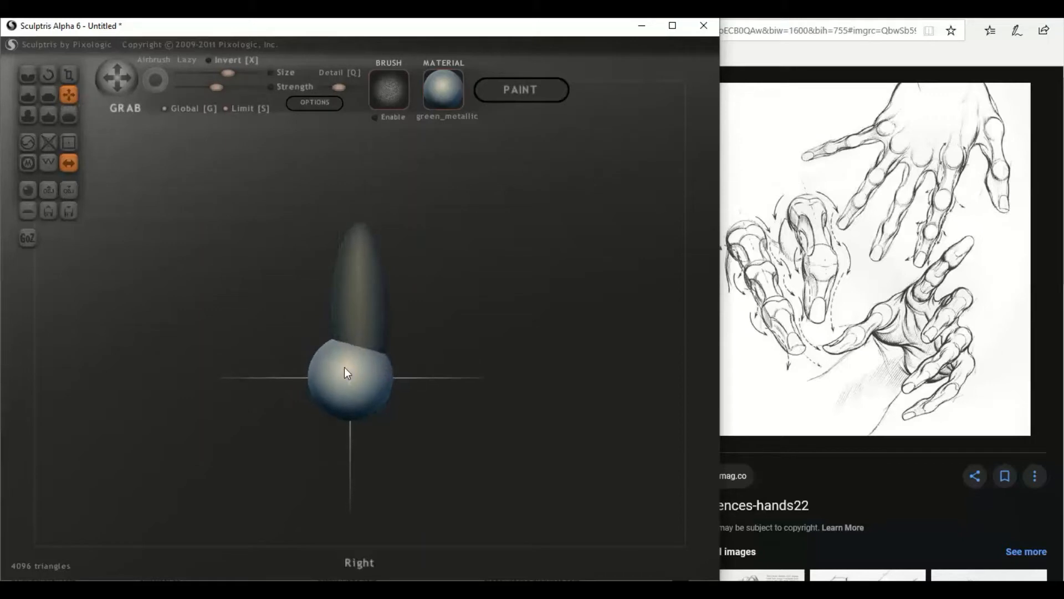
click(69, 74)
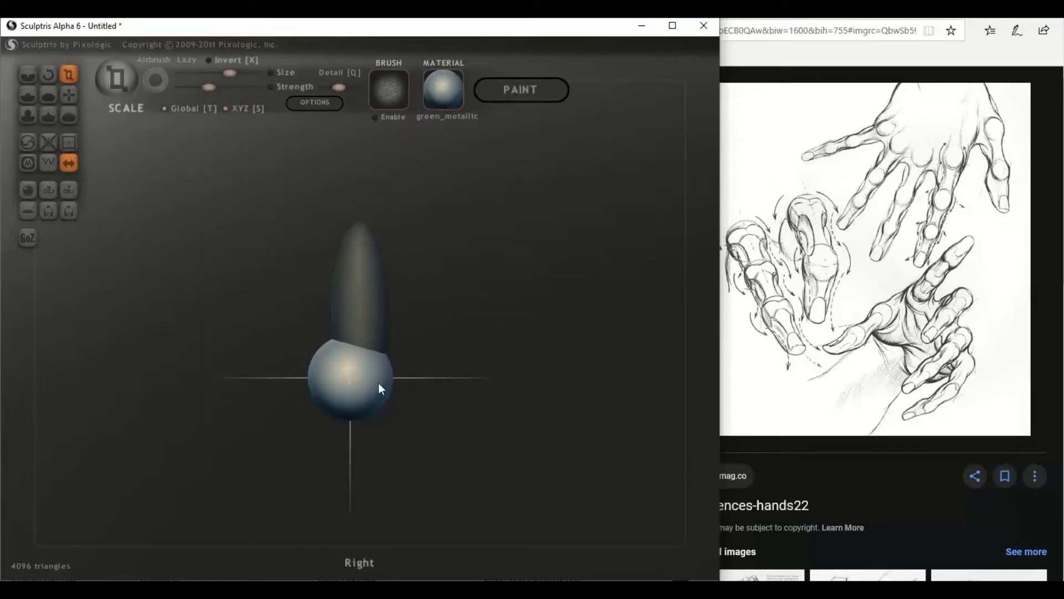
mouse_move(380, 384)
mouse_down()
mouse_move(345, 420)
mouse_move(496, 425)
mouse_move(294, 434)
mouse_move(276, 419)
mouse_move(370, 388)
mouse_up()
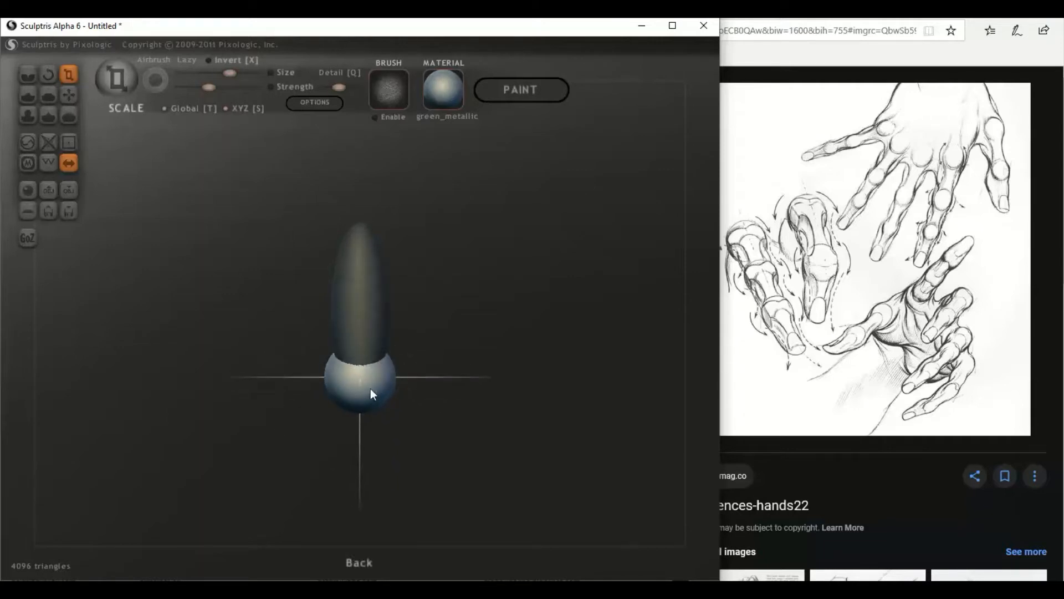
mouse_move(454, 364)
mouse_down()
mouse_move(570, 364)
mouse_move(344, 368)
mouse_move(209, 342)
mouse_move(177, 273)
mouse_up()
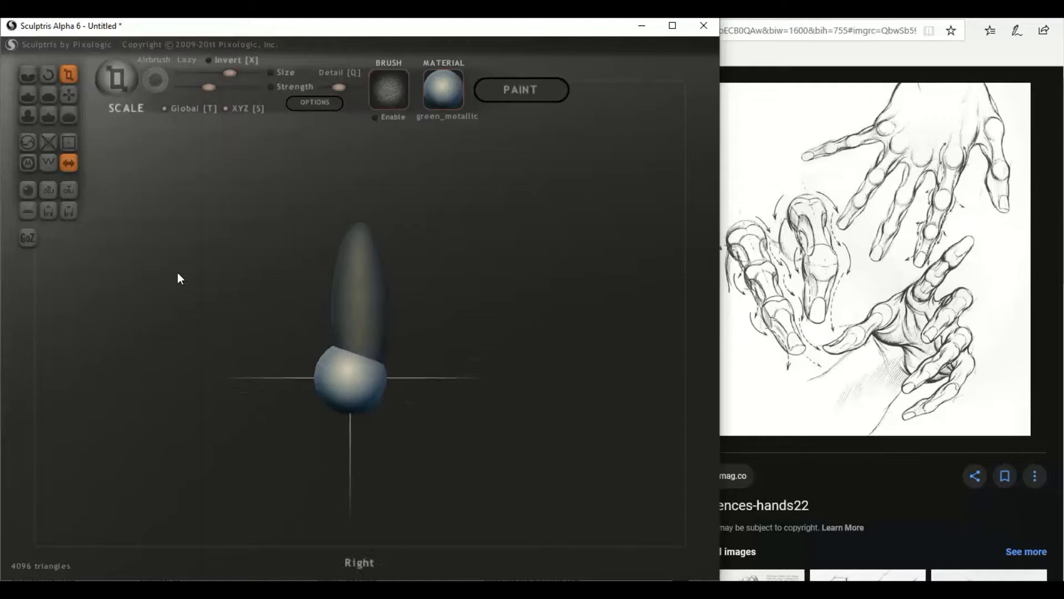
click(69, 95)
drag(348, 378, 357, 379)
drag(273, 380, 388, 375)
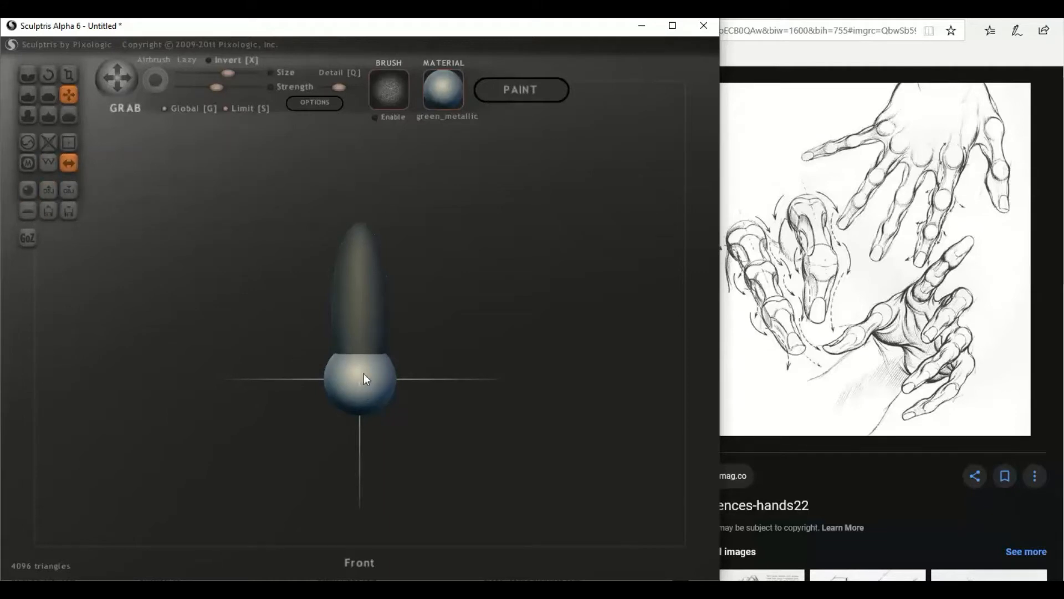
- Duplicate the joint sphere to the segment's upper end and scale the copy down uniformly
key(space)
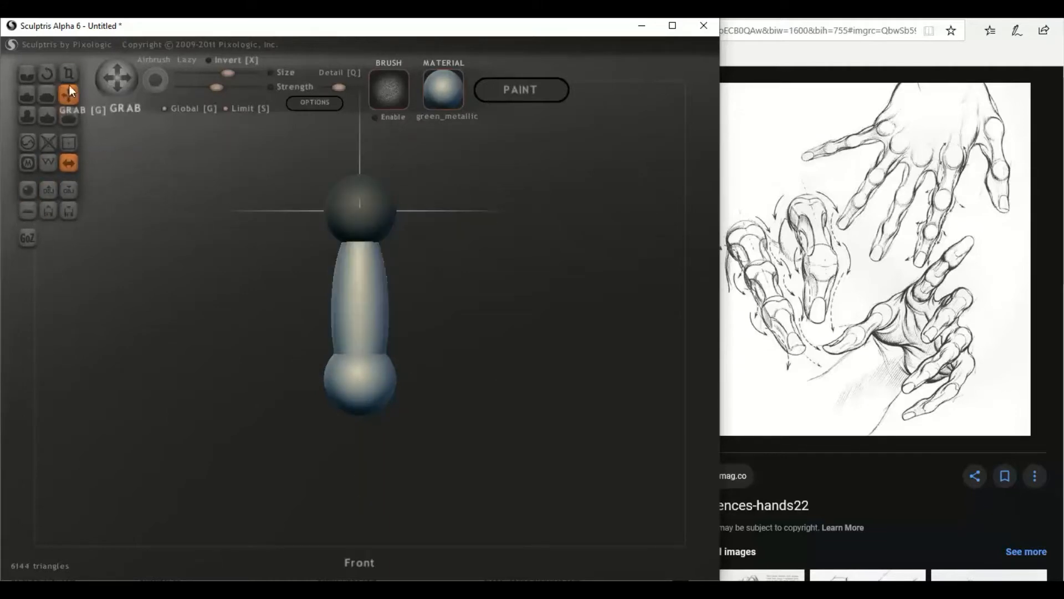
click(69, 76)
click(348, 205)
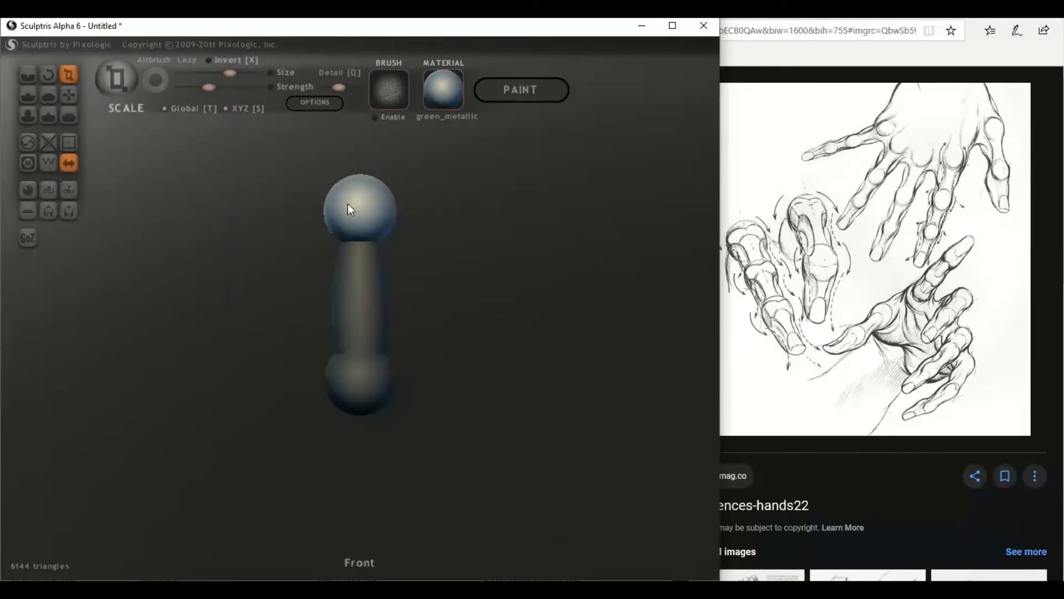
drag(379, 206, 320, 253)
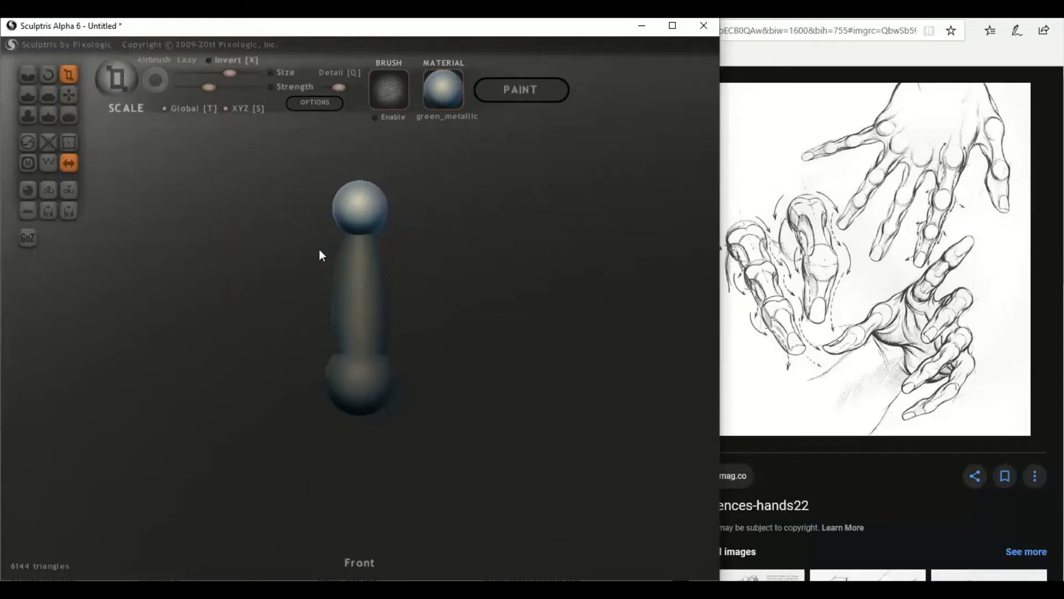
- Lower the small joint sphere onto the segment's upper end and centre it on the segment from the side
click(67, 95)
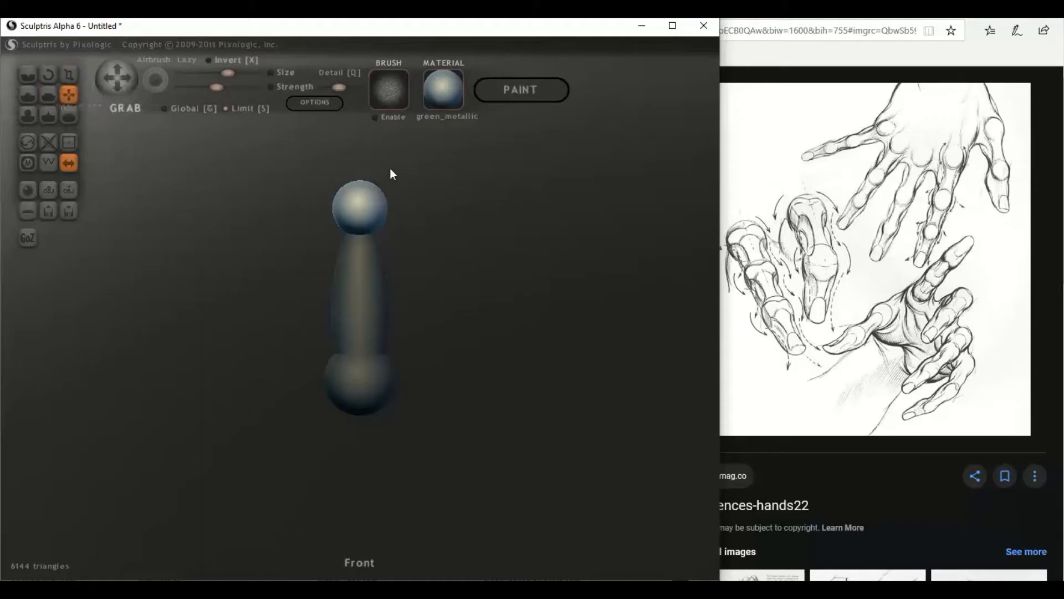
drag(368, 190, 363, 211)
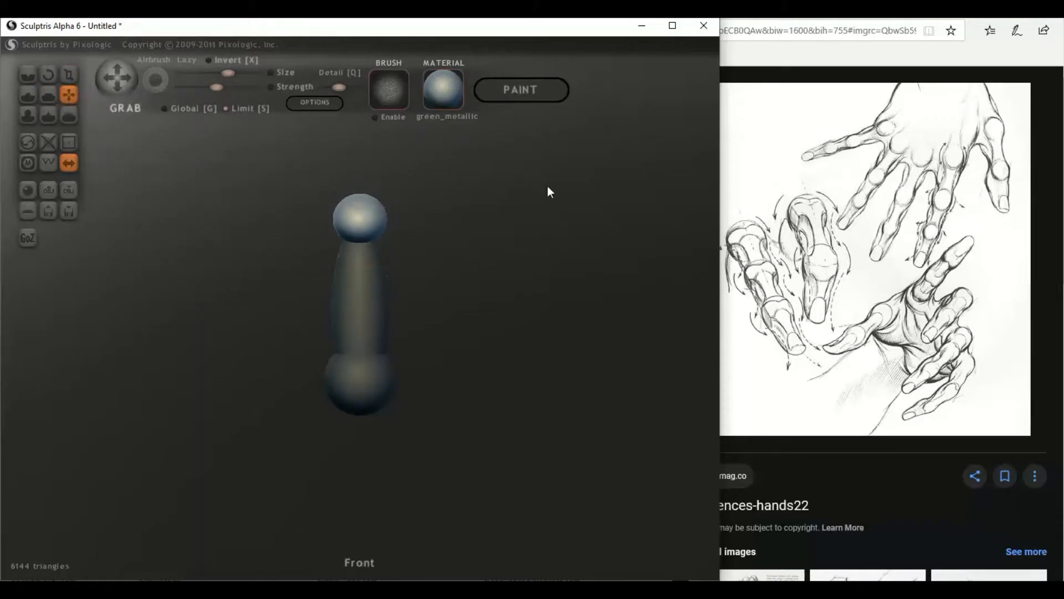
key(ctrl+z)
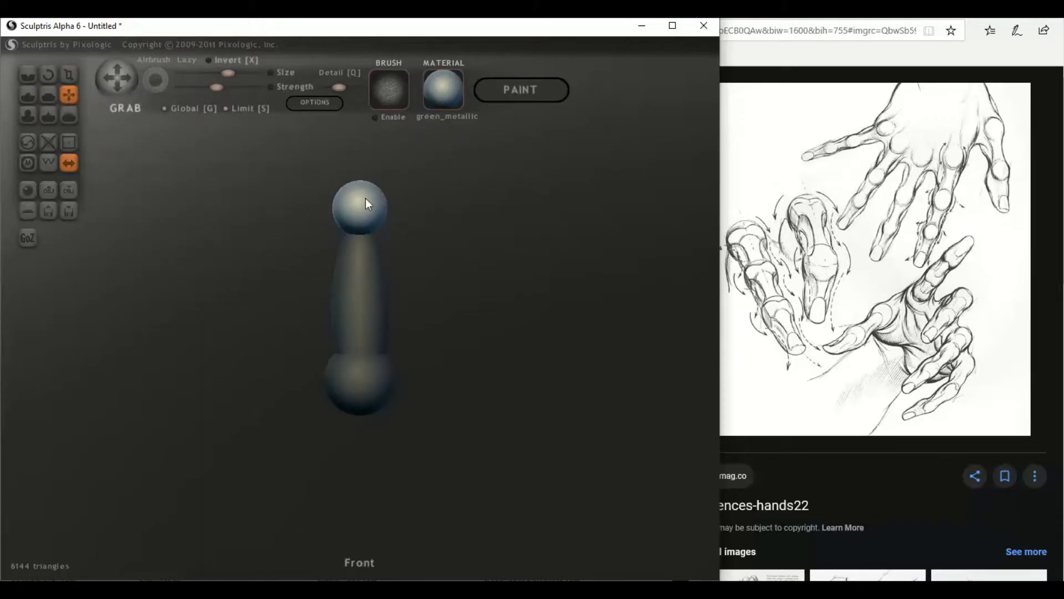
drag(365, 198, 358, 218)
scroll(474, 237, down, 2)
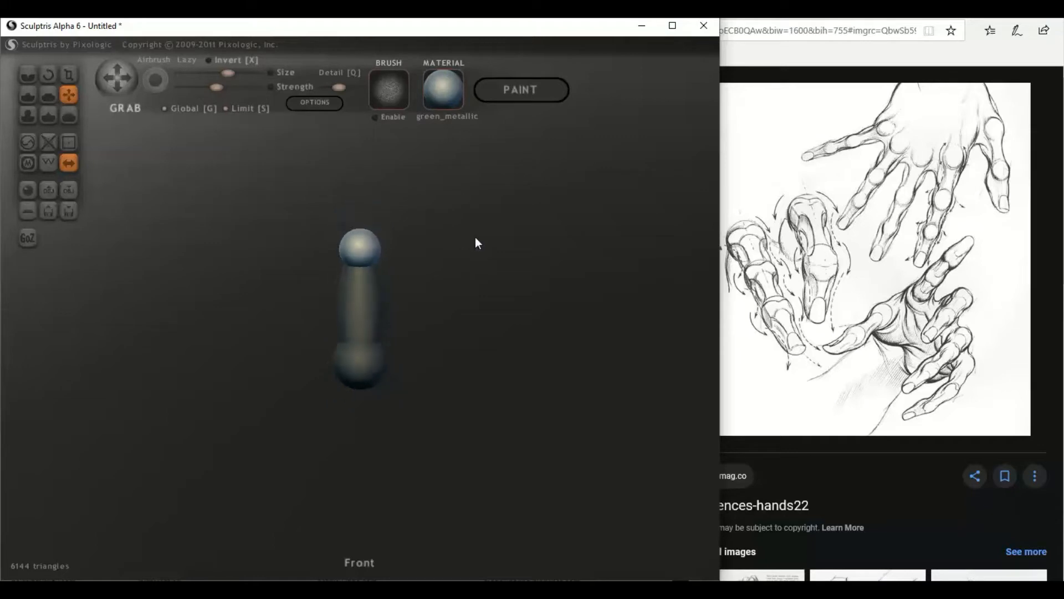
drag(474, 238, 391, 242)
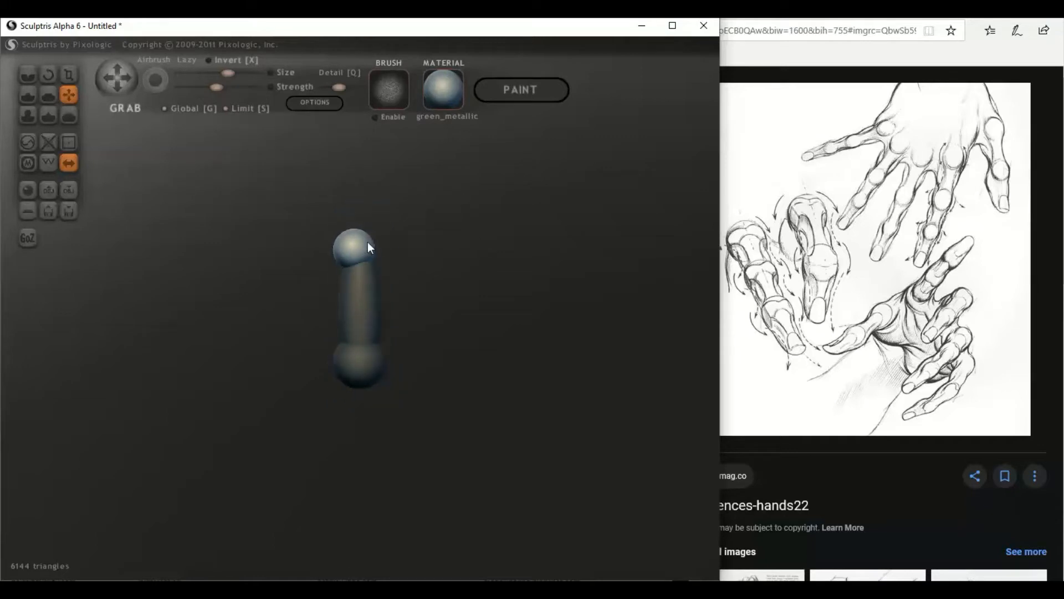
drag(363, 243, 363, 245)
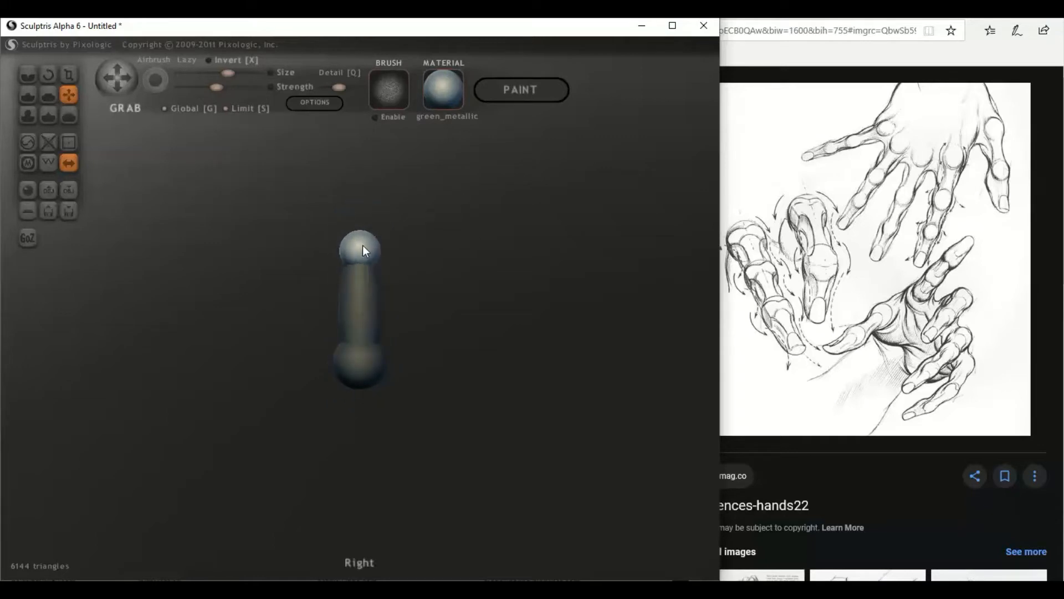
drag(447, 255, 351, 254)
- Duplicate the long segment and place the copy above the small upper joint
click(379, 295)
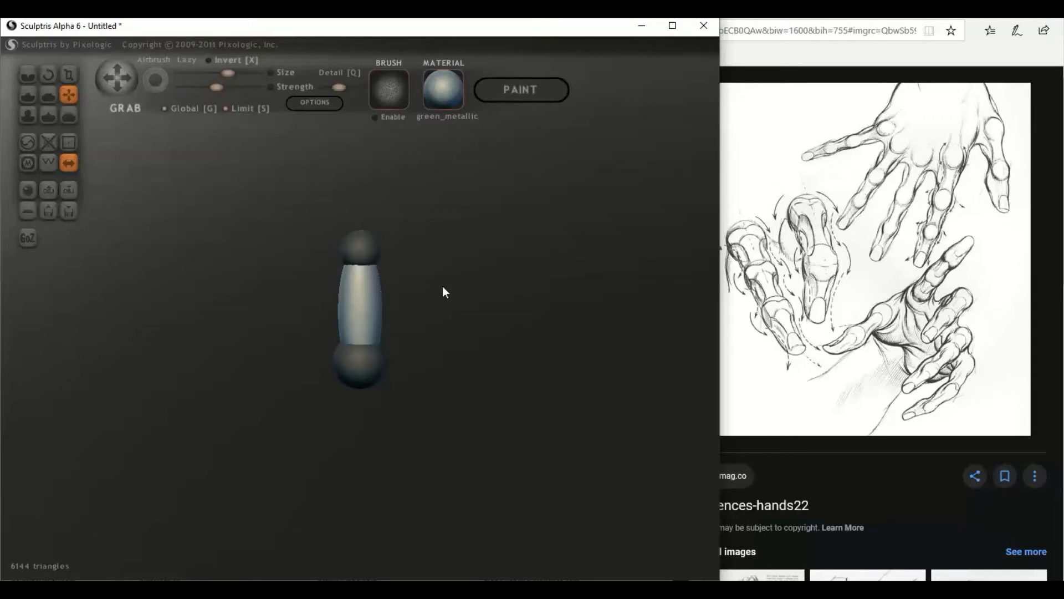
key(shift+d)
click(361, 212)
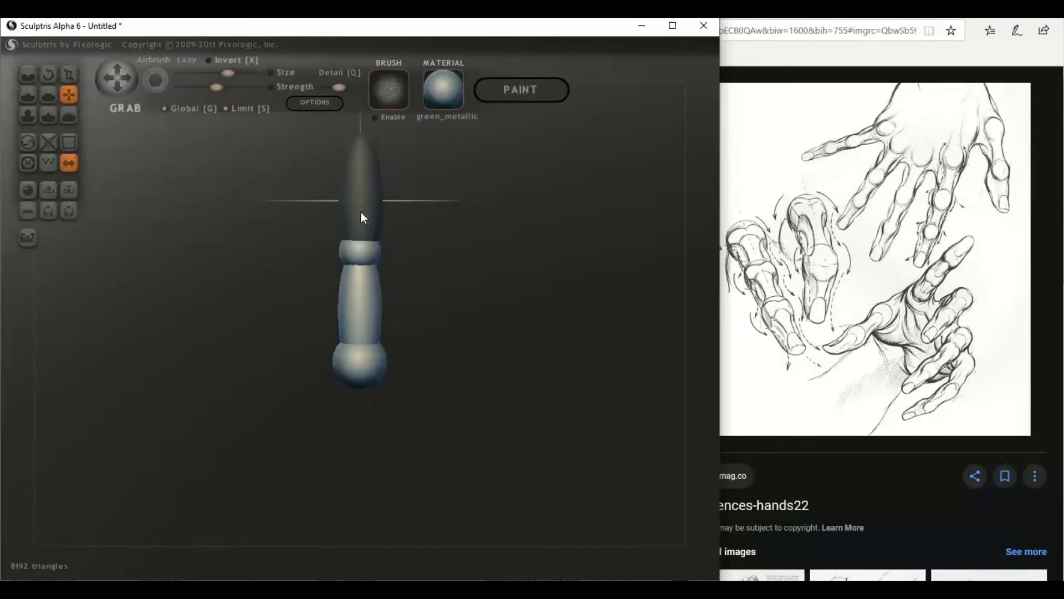
click(349, 206)
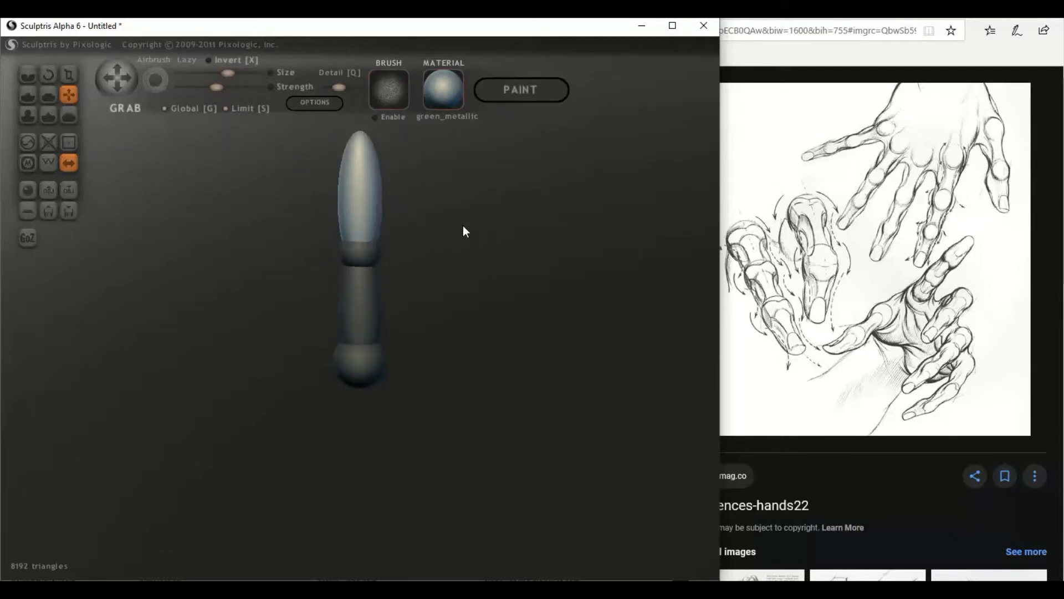
- Scale down the copied upper segment, then lower it onto the small joint sphere and centre it from the side
click(70, 75)
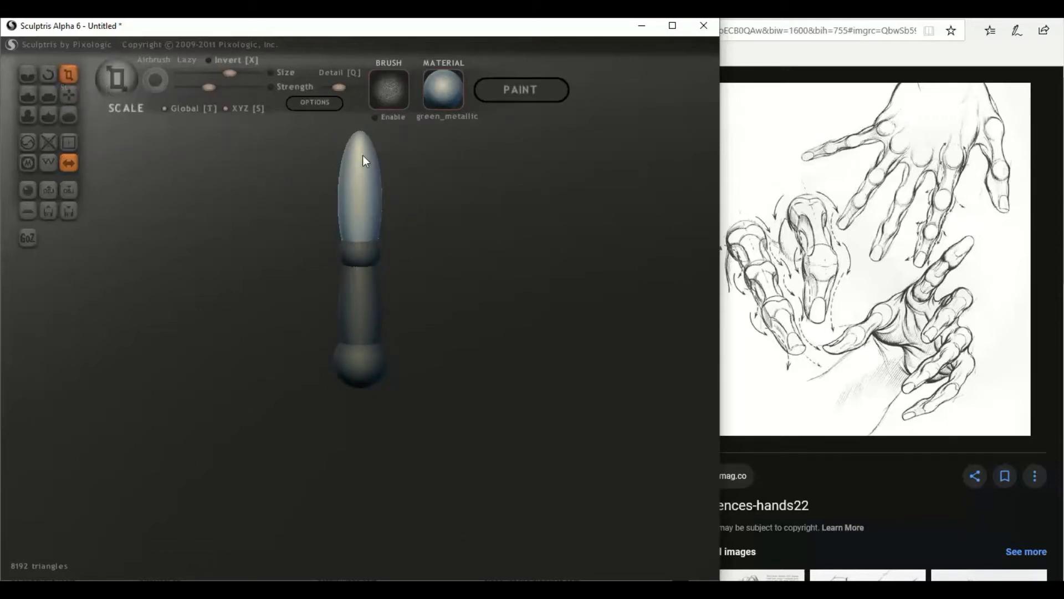
drag(364, 155, 312, 209)
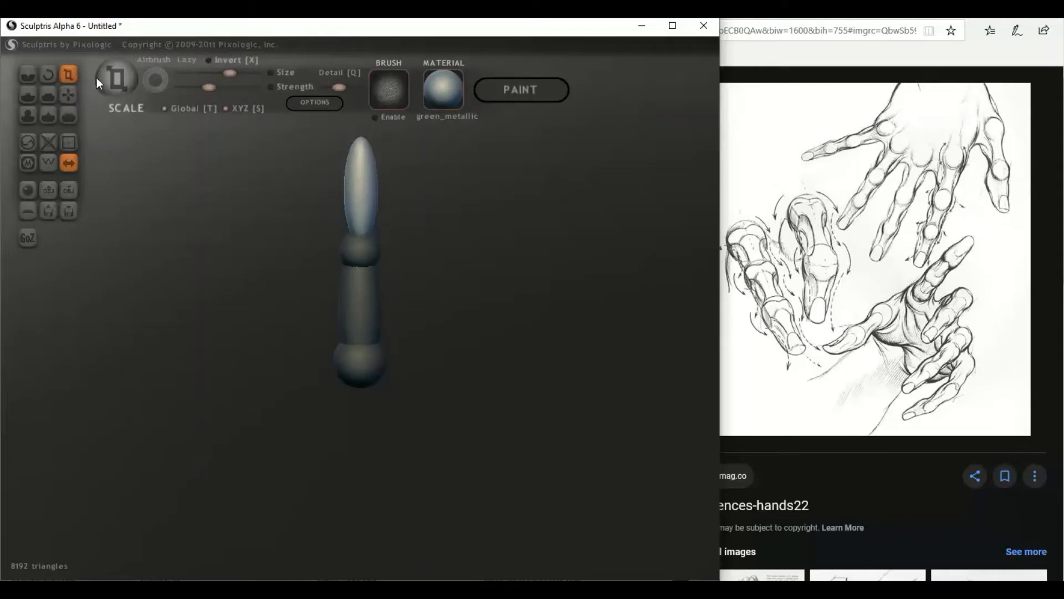
click(68, 95)
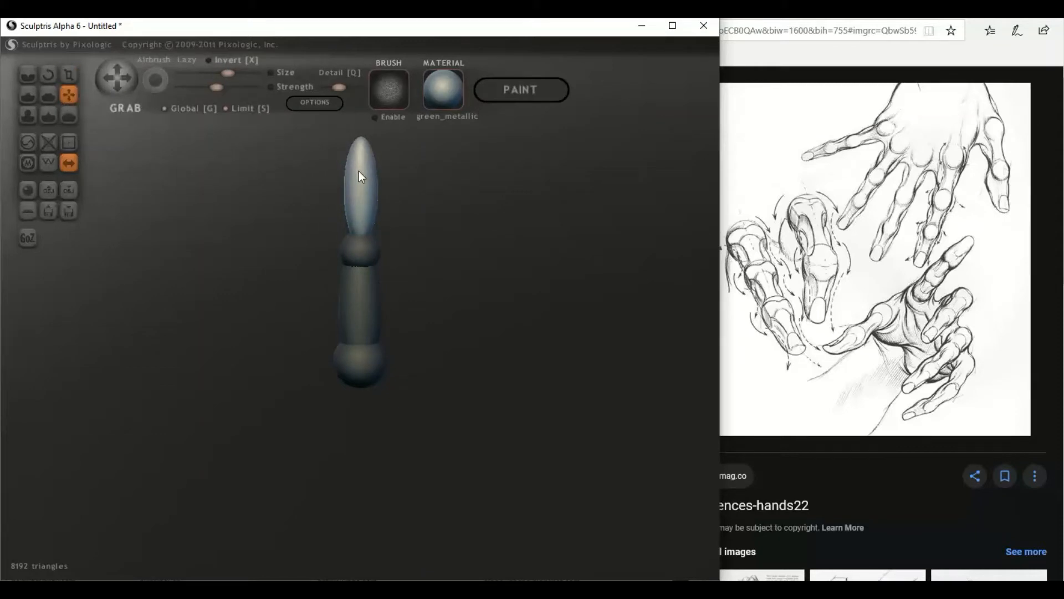
drag(360, 176, 357, 187)
mouse_move(487, 189)
mouse_down()
mouse_move(540, 197)
mouse_move(486, 208)
mouse_up()
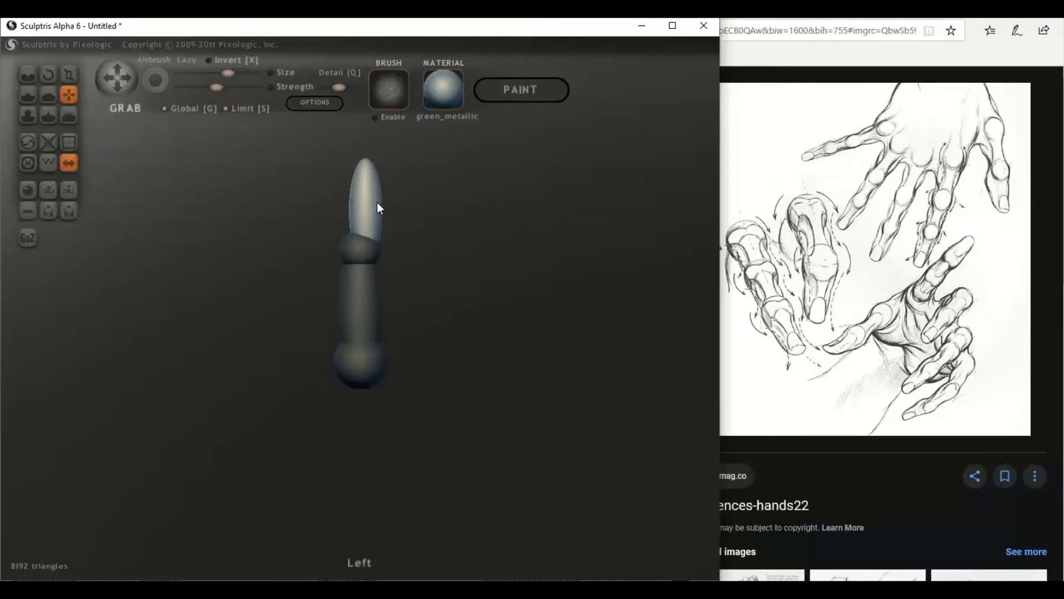
mouse_move(377, 203)
mouse_down()
mouse_move(408, 251)
mouse_move(353, 238)
mouse_move(438, 251)
mouse_up()
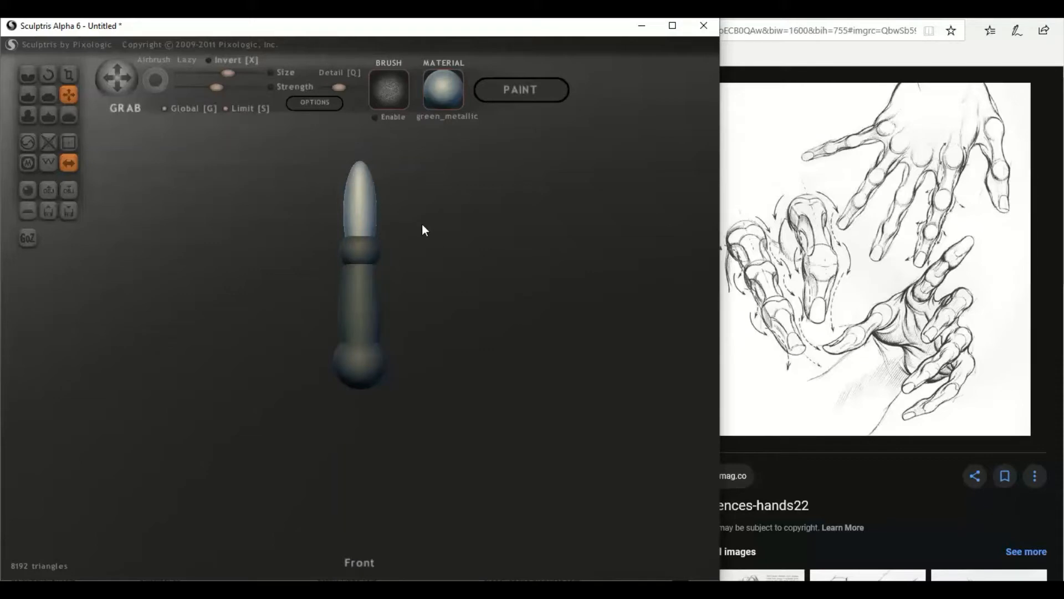
- Duplicate the small joint sphere to the top of the second segment, scale the copy down slightly and seat it on the segment's end
scroll(339, 237, down, 2)
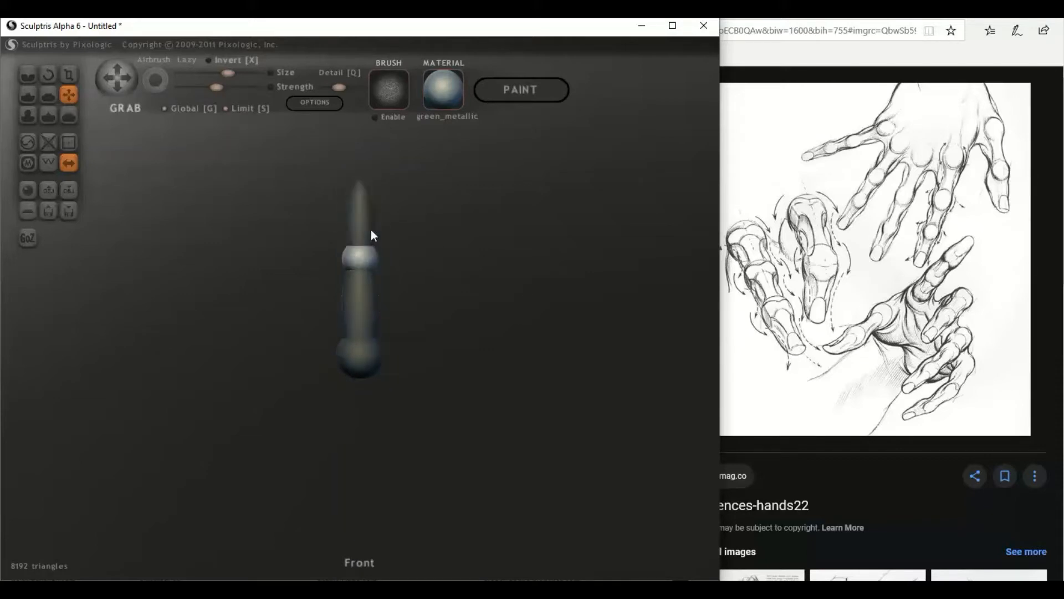
mouse_move(370, 229)
mouse_down()
mouse_move(357, 211)
mouse_move(357, 164)
mouse_up()
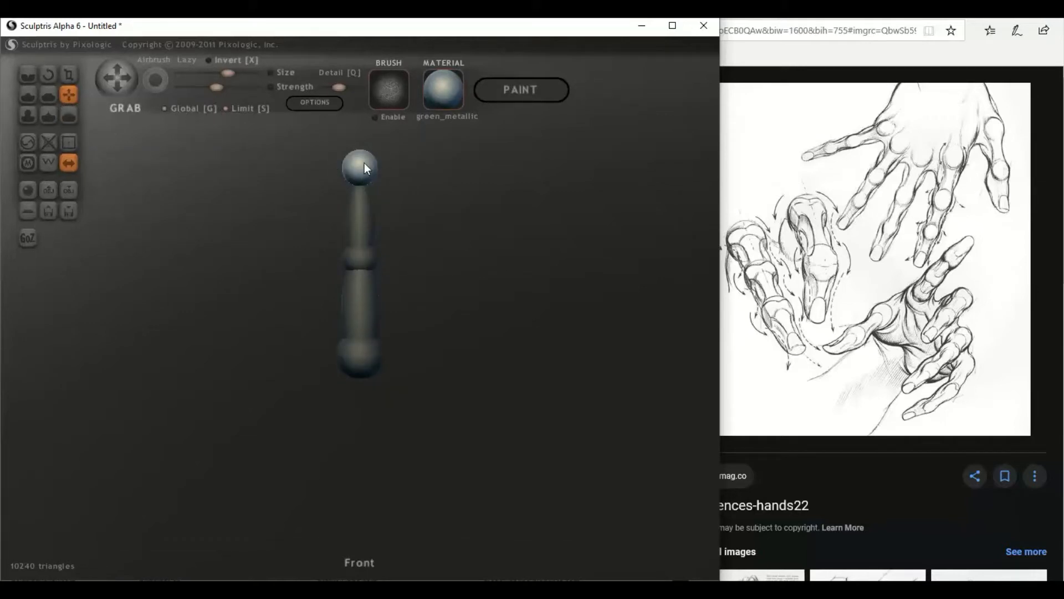
shift+drag(400, 215, 334, 209)
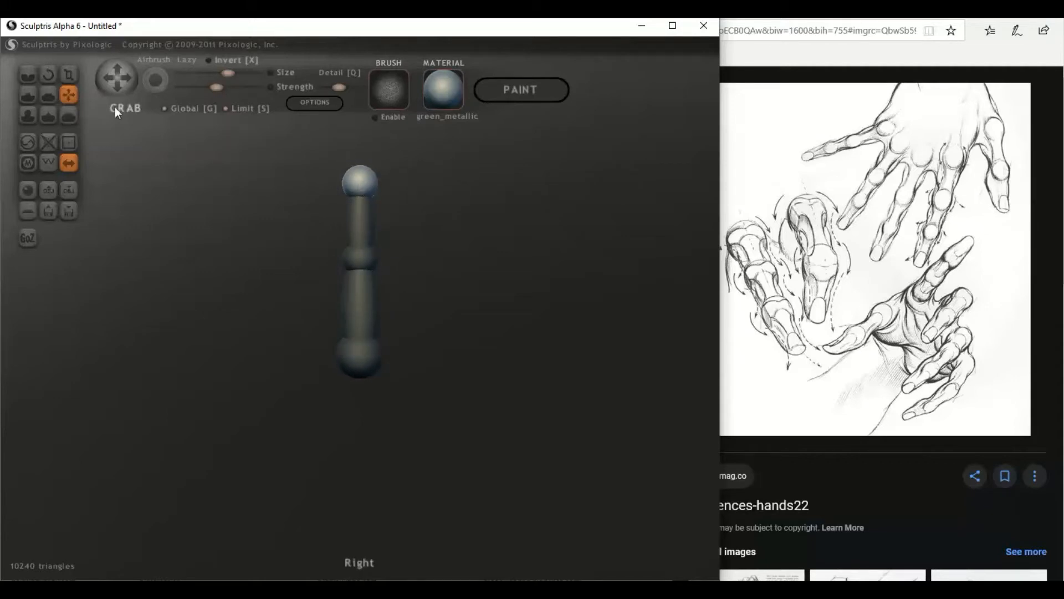
click(69, 75)
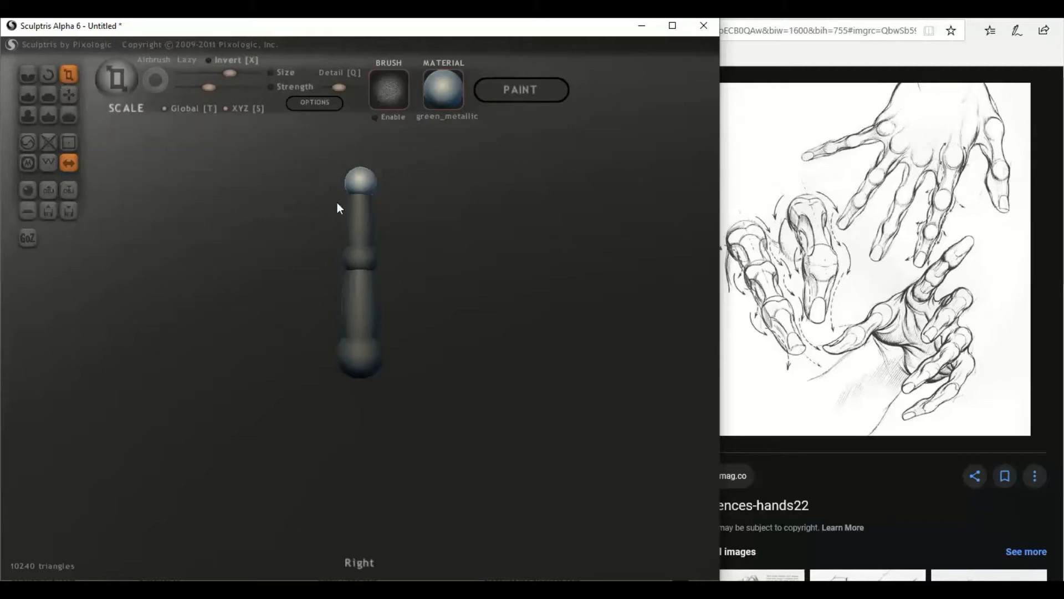
click(69, 95)
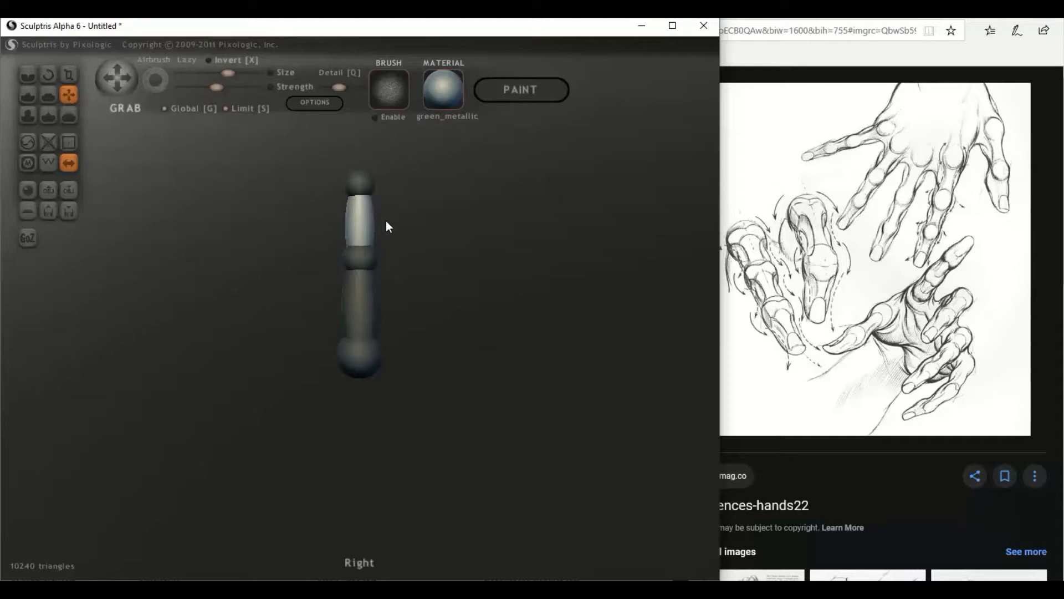
- Duplicate the second segment above the topmost joint sphere to start the fingertip
click(361, 151)
scroll(438, 204, down, 3)
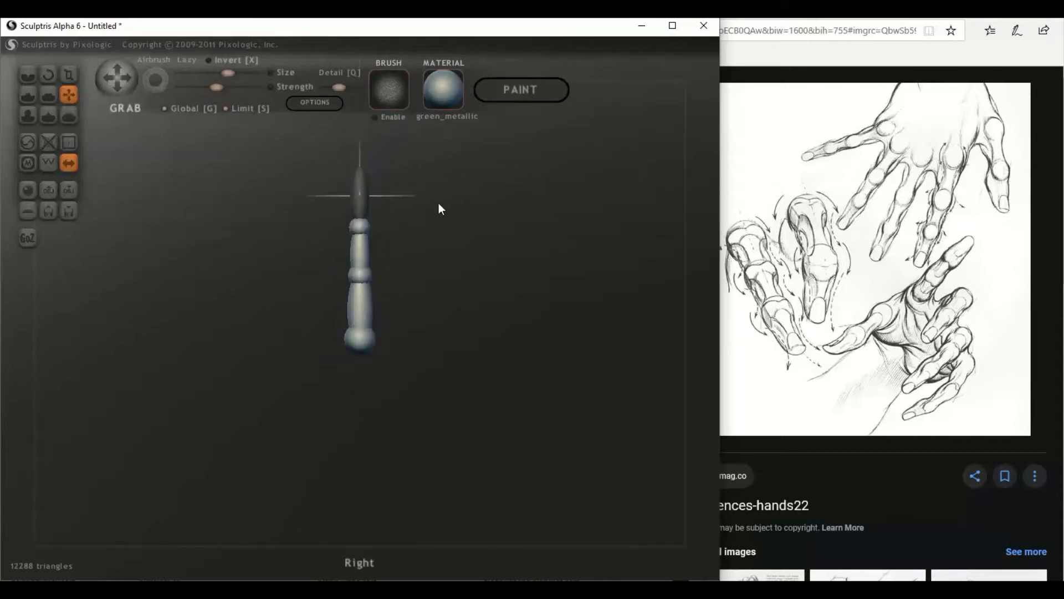
click(438, 203)
middle_drag(361, 224, 364, 275)
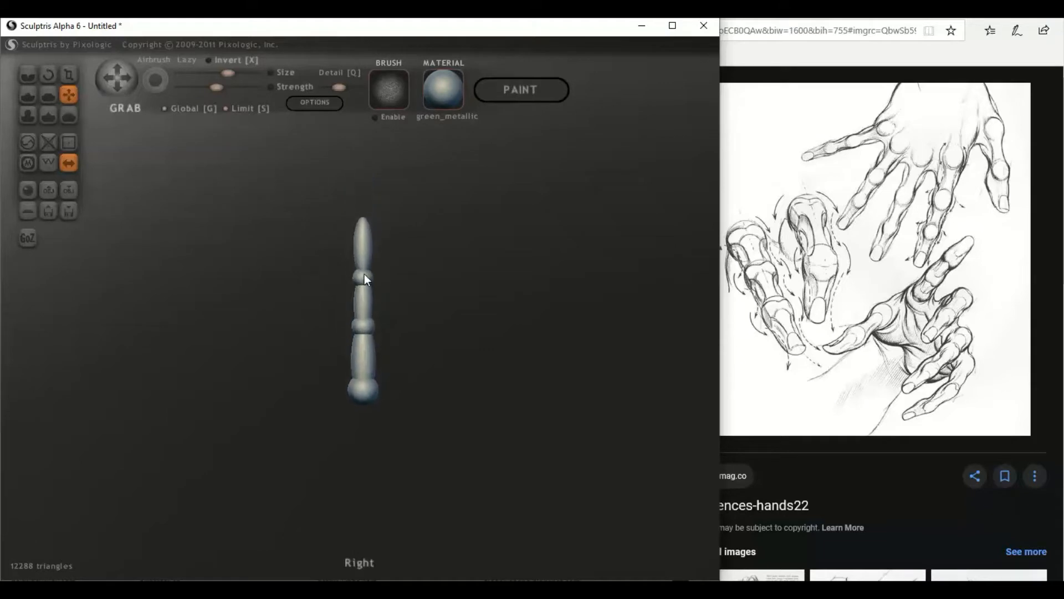
- Scale down the fingertip segment and lower it until its base sinks into the topmost joint sphere
scroll(374, 225, up, 3)
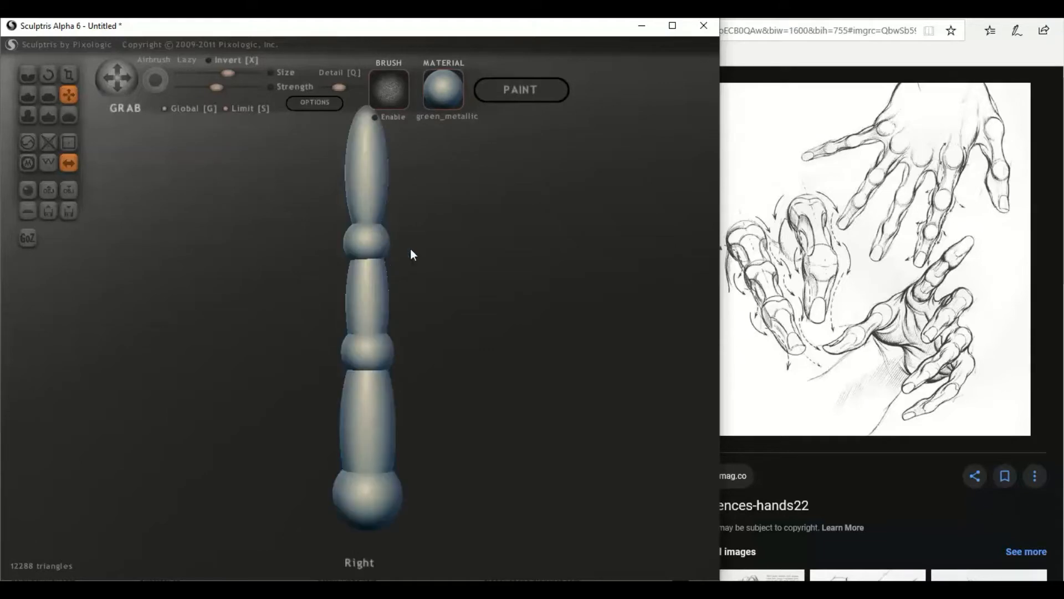
key(ctrl+a)
ctrl+alt+drag(372, 207, 367, 194)
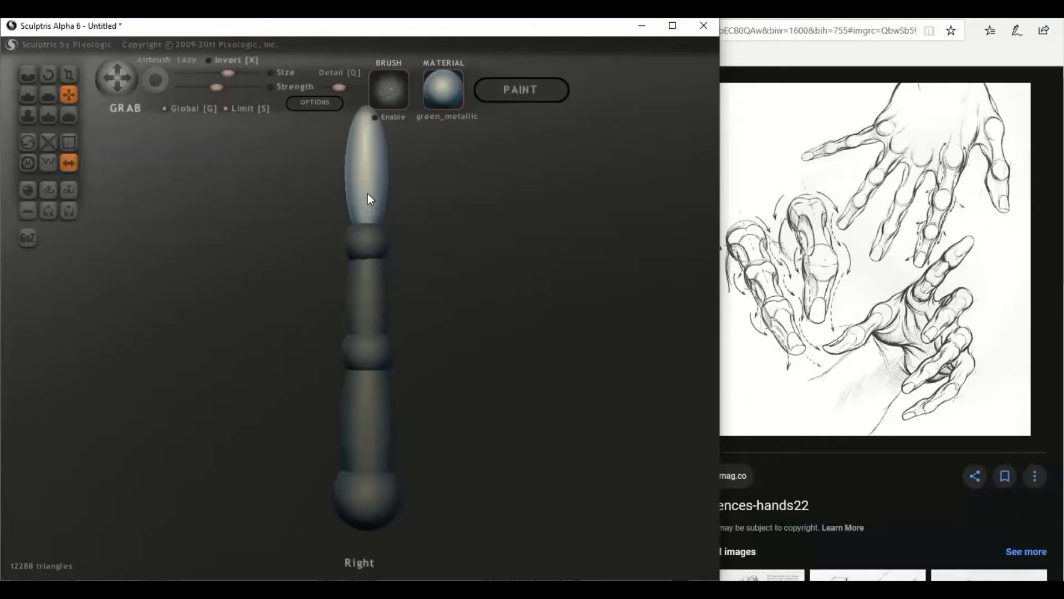
scroll(244, 171, down, 1)
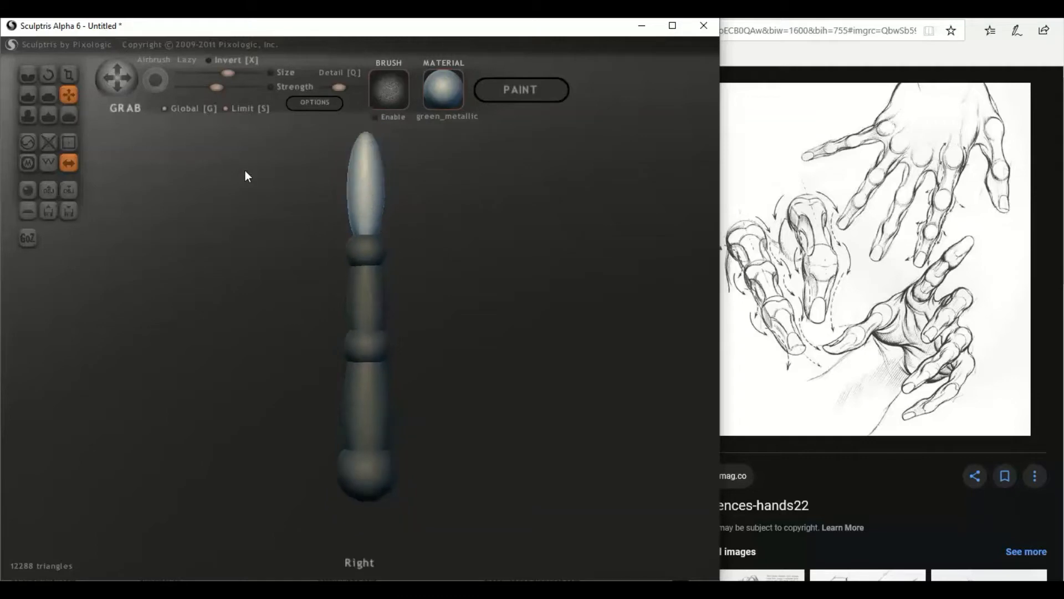
click(69, 74)
drag(371, 170, 341, 205)
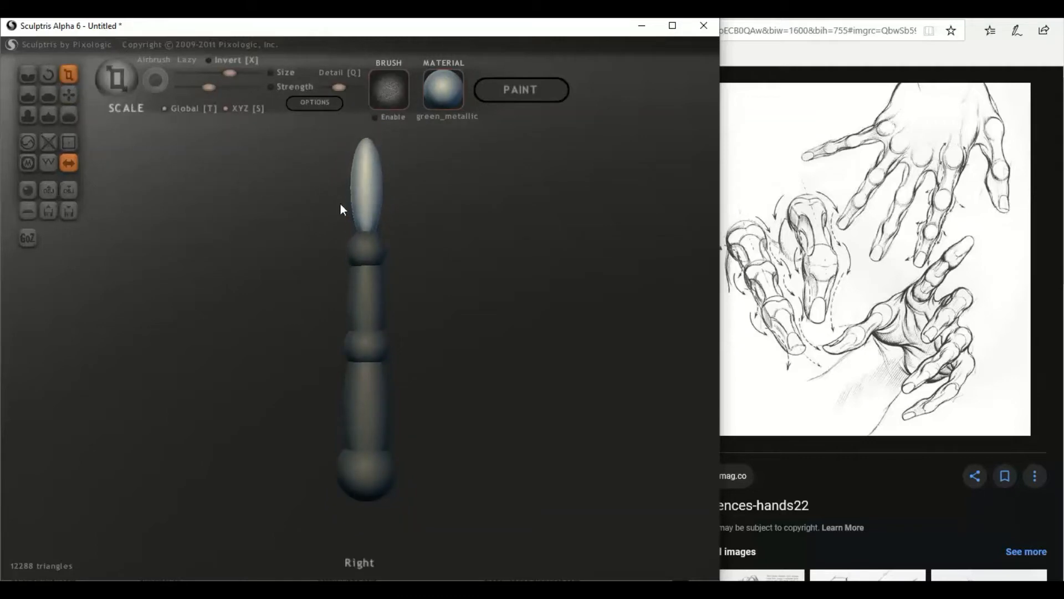
click(70, 95)
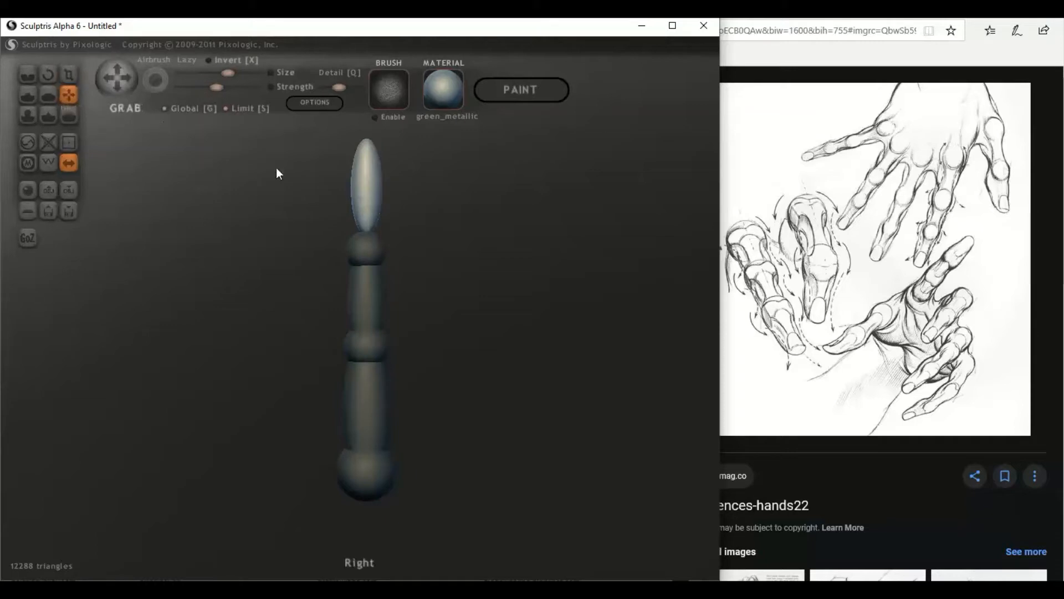
drag(368, 177, 366, 201)
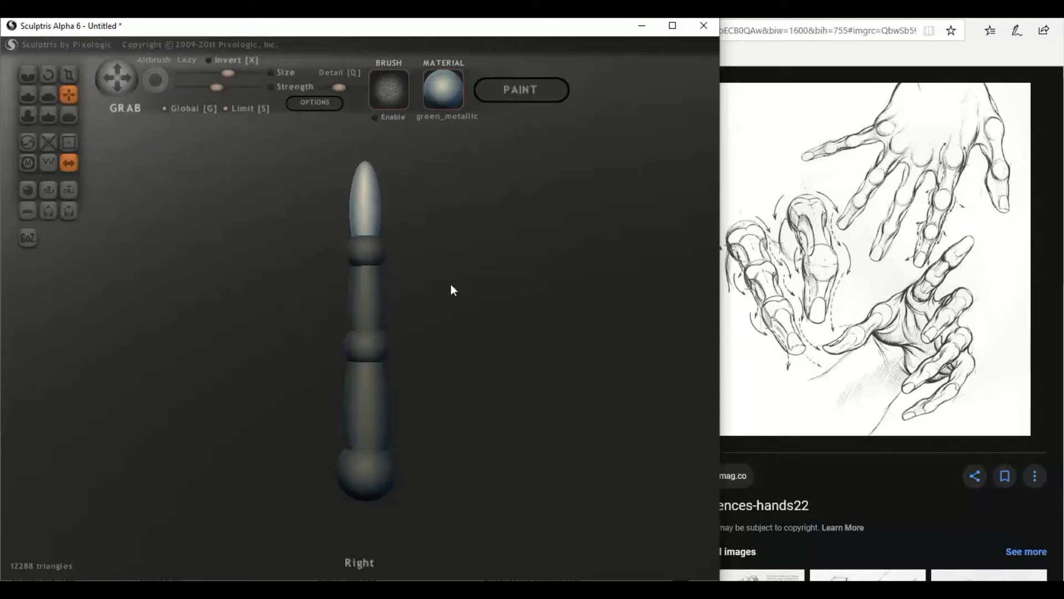
- Check the fingertip segment's alignment from several sides and nudge it to the centre of its joint
drag(451, 284, 300, 298)
mouse_move(451, 286)
mouse_down()
mouse_move(320, 299)
mouse_move(442, 284)
mouse_up()
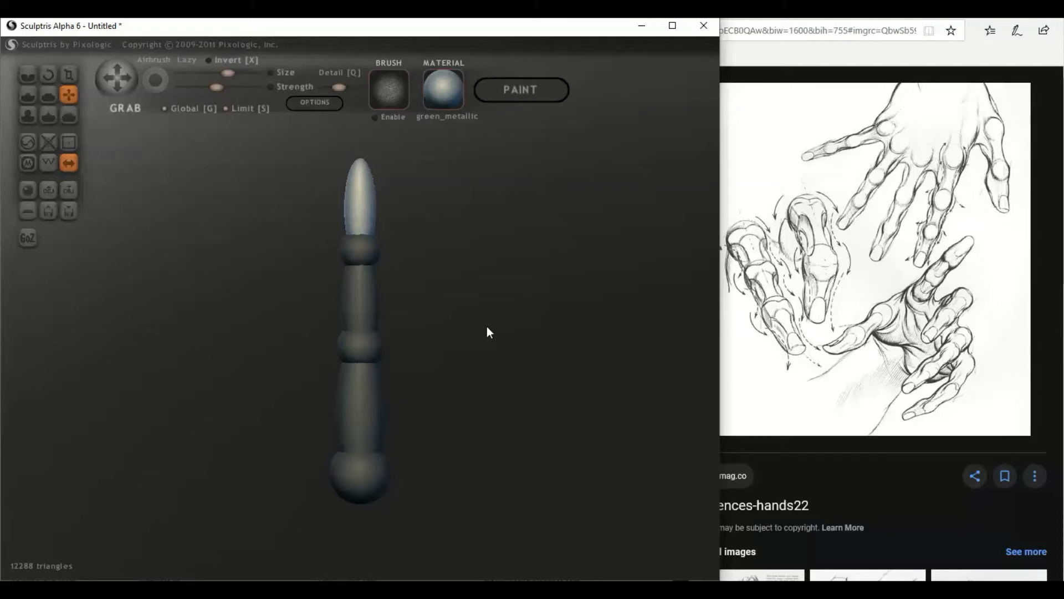
mouse_move(488, 332)
mouse_down()
mouse_move(566, 351)
mouse_move(572, 309)
mouse_move(612, 330)
mouse_up()
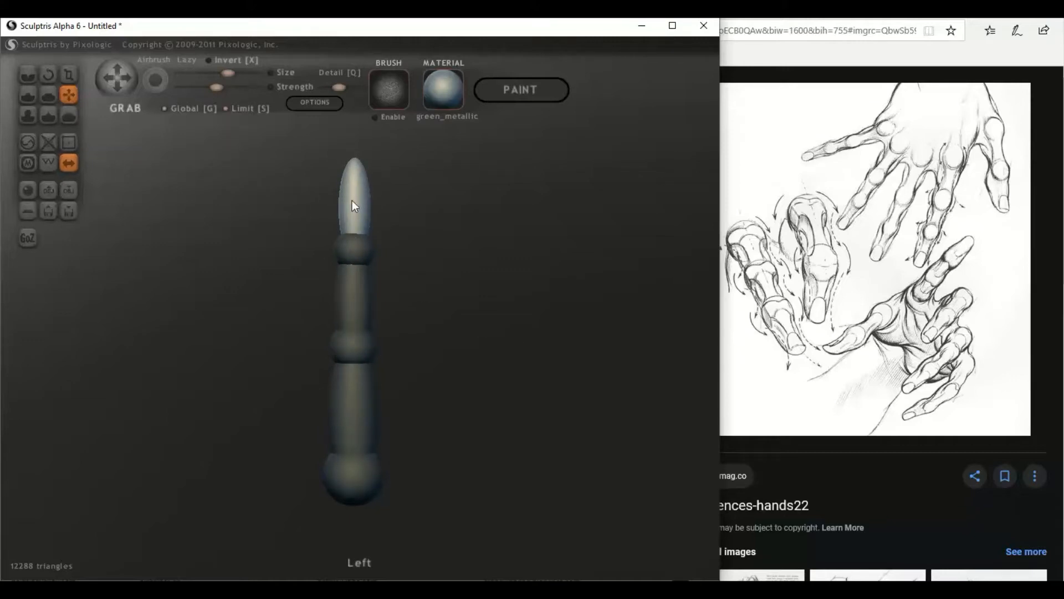
drag(351, 201, 350, 203)
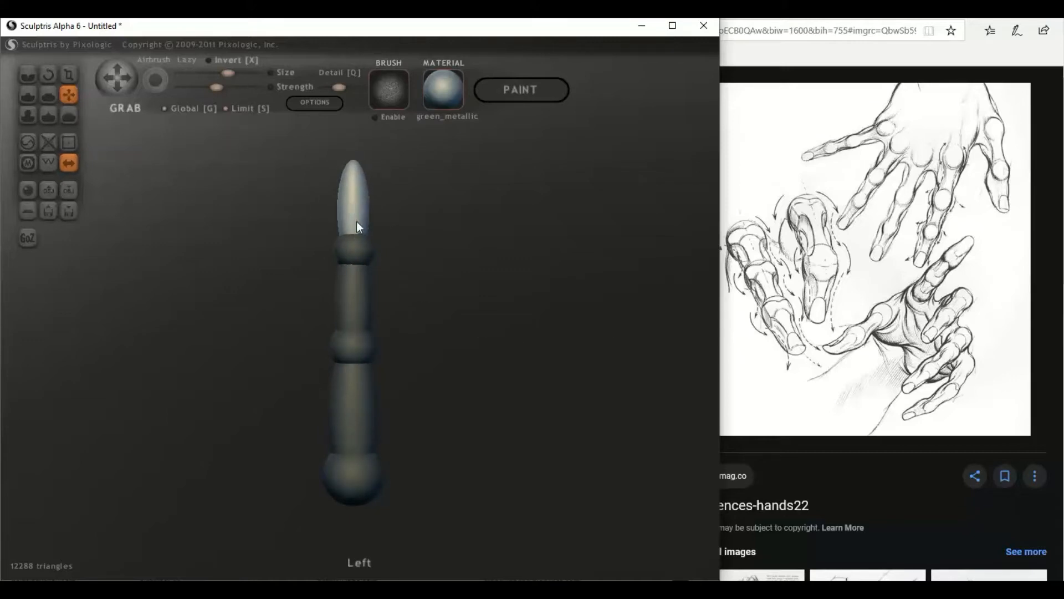
drag(487, 325, 447, 314)
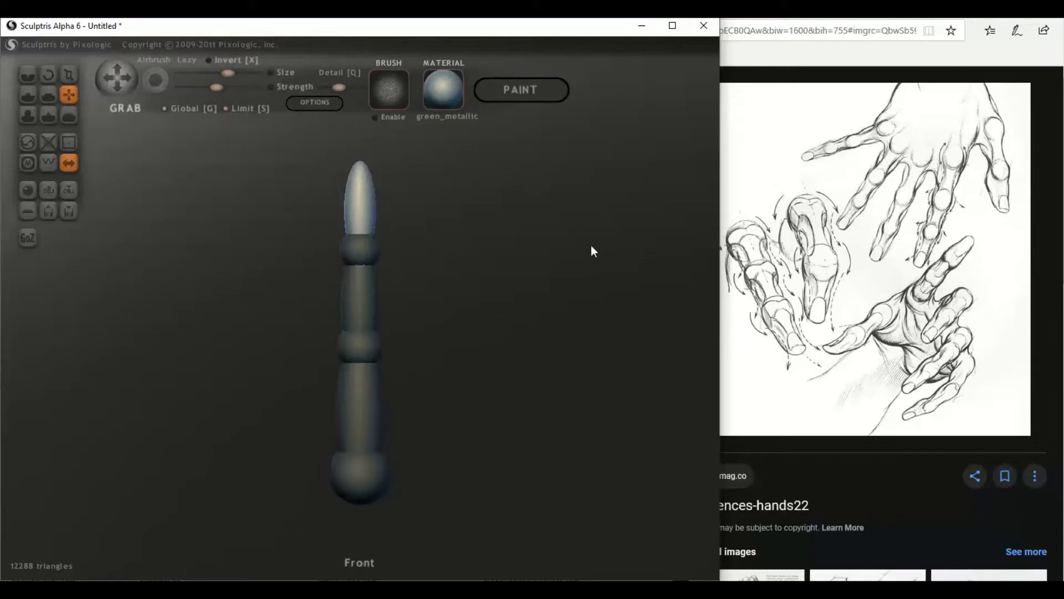
- Clear the selection on the fingertip and add a new mirrored pair of spheres while facing the finger's back
mouse_move(591, 248)
mouse_down()
mouse_move(421, 252)
mouse_move(494, 242)
mouse_move(578, 275)
mouse_up()
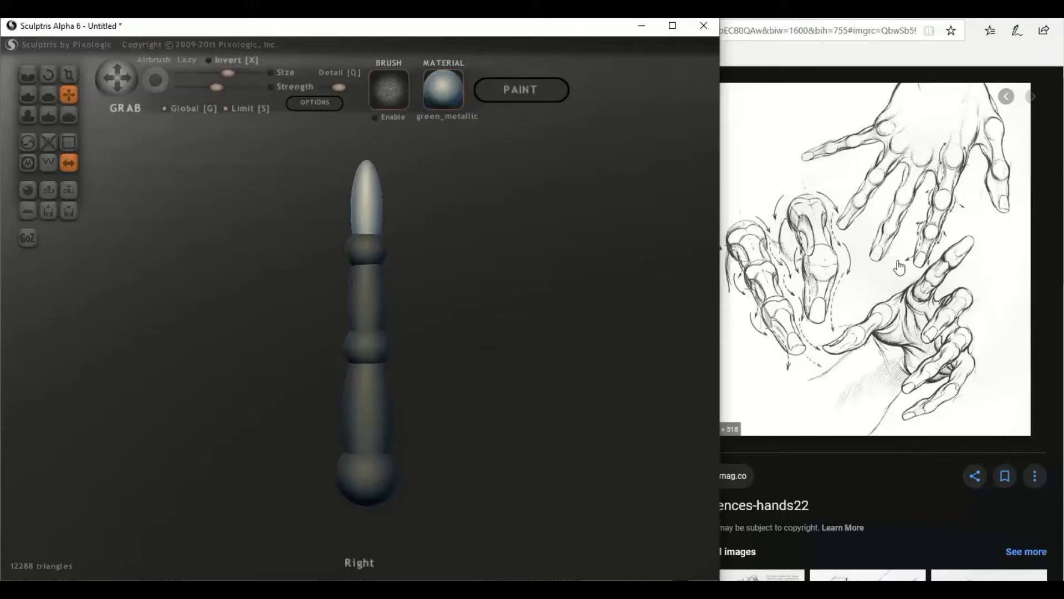
drag(510, 323, 288, 329)
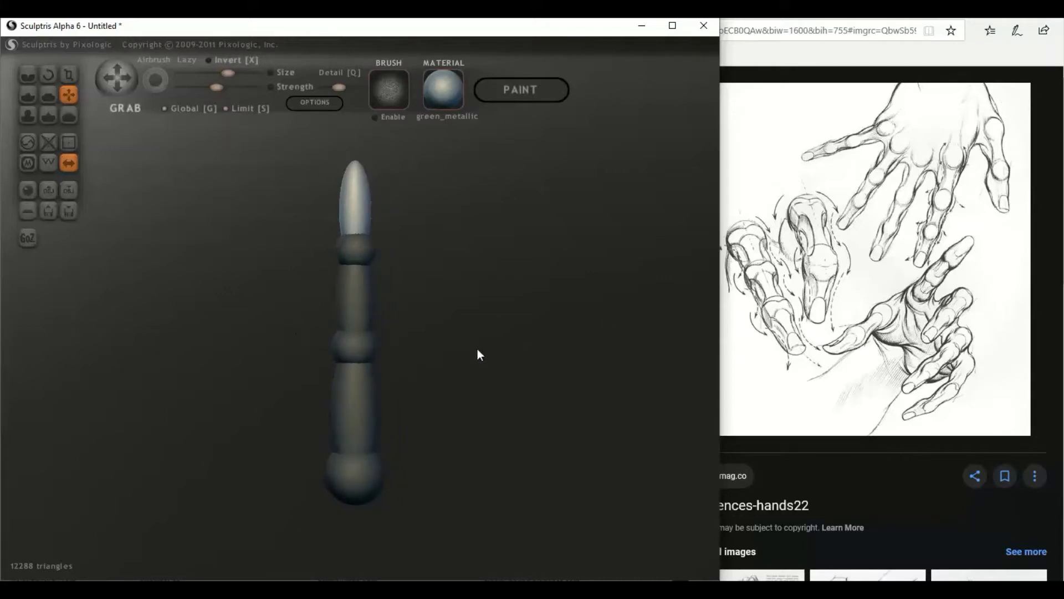
shift+drag(477, 348, 457, 330)
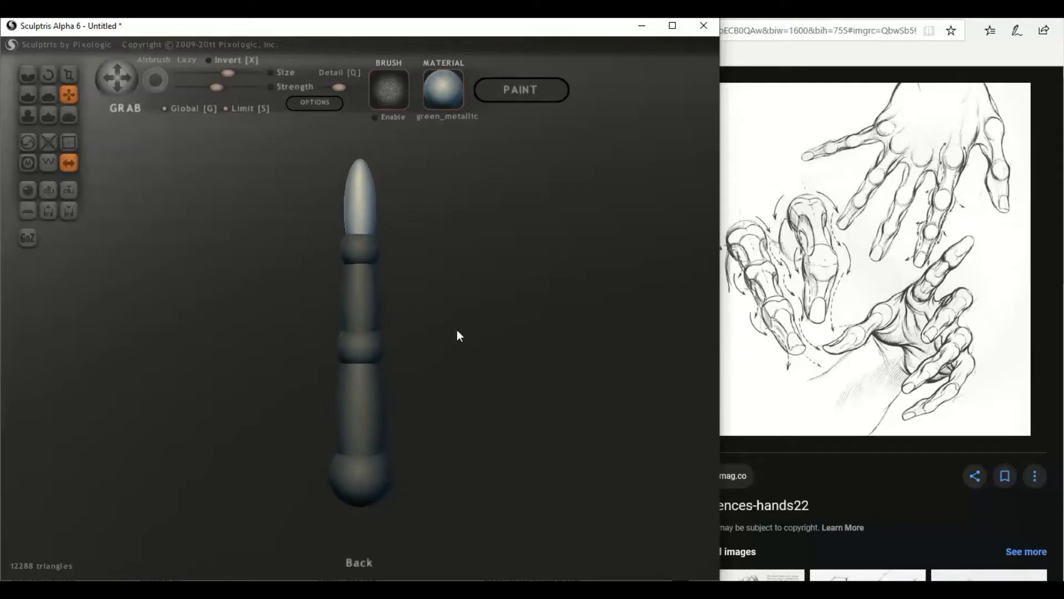
ctrl+click(398, 258)
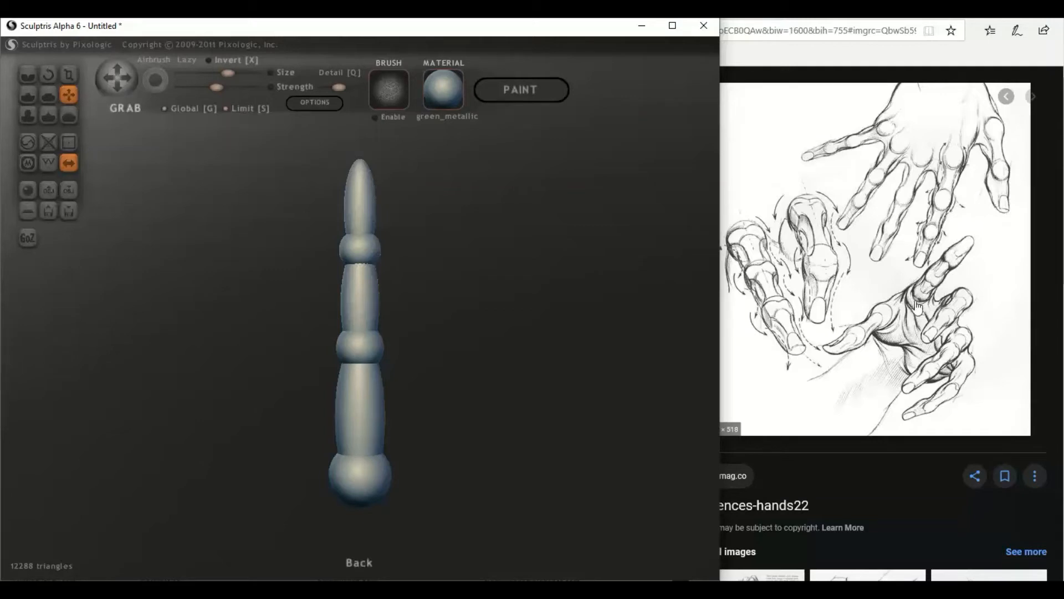
click(27, 190)
click(379, 330)
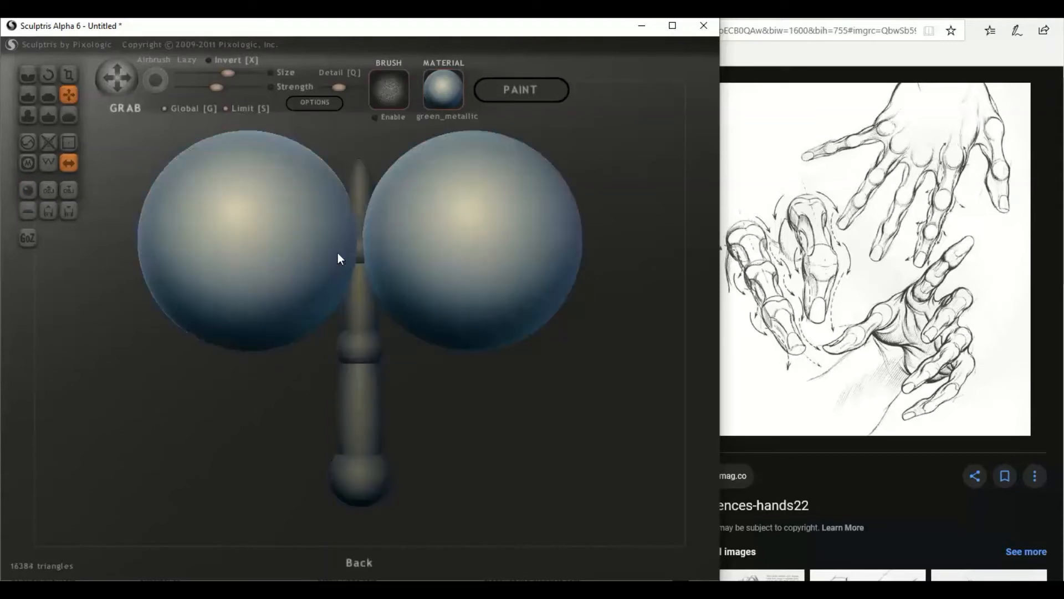
- Scale the mirrored spheres down to about joint size and move them inward onto the finger's topmost joint
click(69, 75)
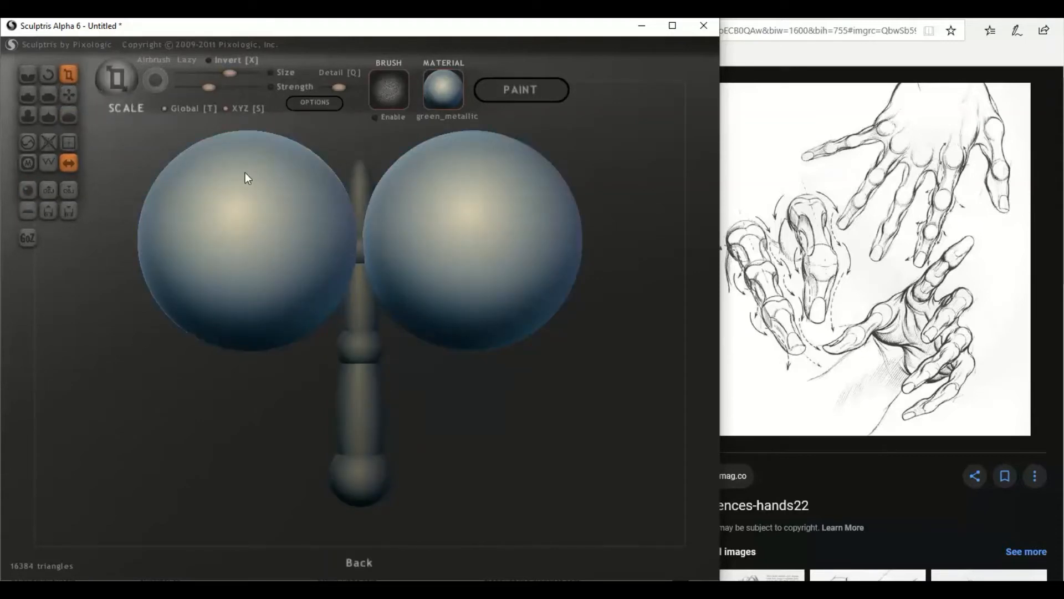
drag(245, 172, 181, 299)
drag(250, 225, 156, 325)
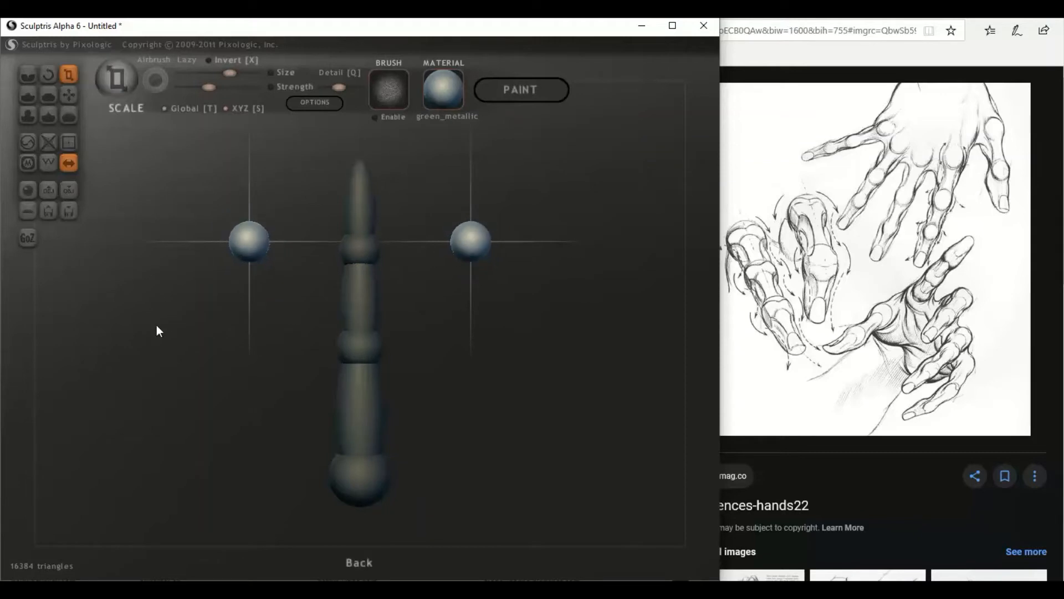
click(69, 95)
drag(257, 252, 359, 255)
drag(274, 277, 333, 274)
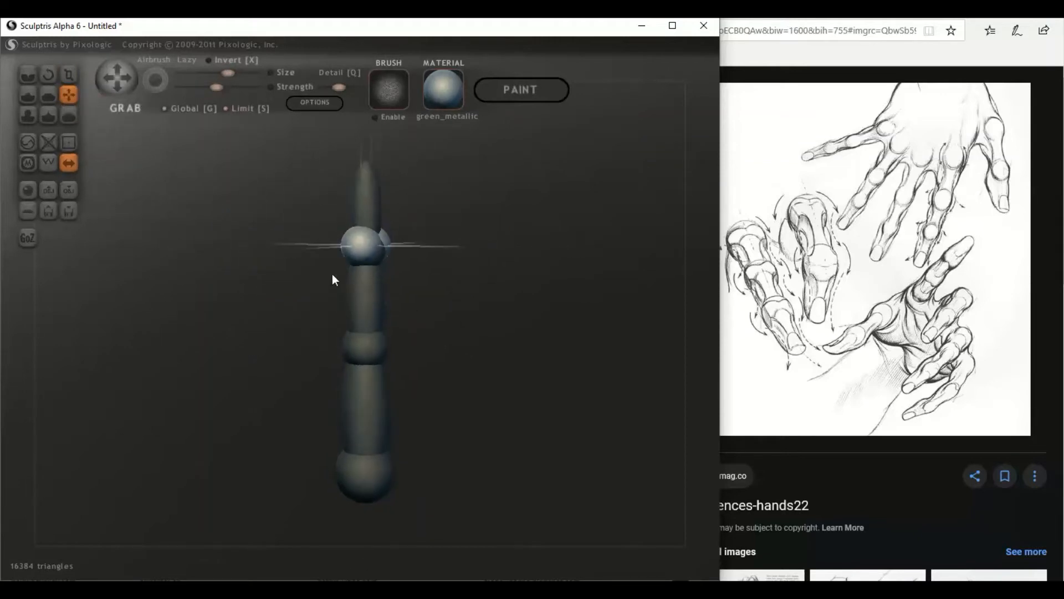
- Shrink the mirrored spheres further and place them side by side, slightly overlapping, over the topmost joint
click(70, 75)
drag(360, 246, 317, 288)
click(69, 95)
drag(364, 241, 371, 245)
drag(380, 284, 315, 275)
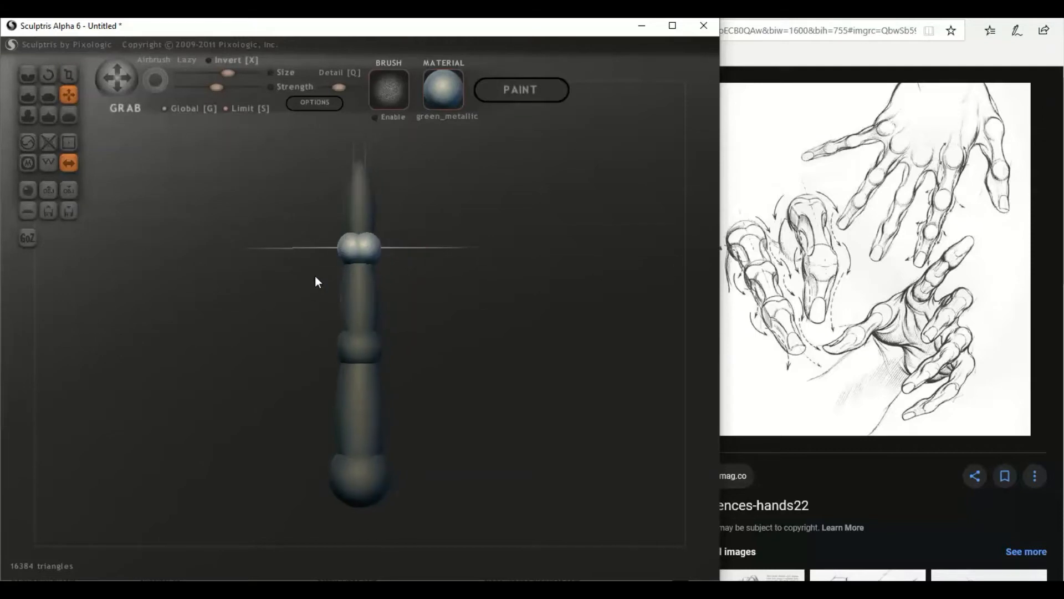
- Raise the mirrored spheres slightly on the topmost joint and stretch them lengthwise along the finger
scroll(360, 207, up, 4)
scroll(360, 207, down, 3)
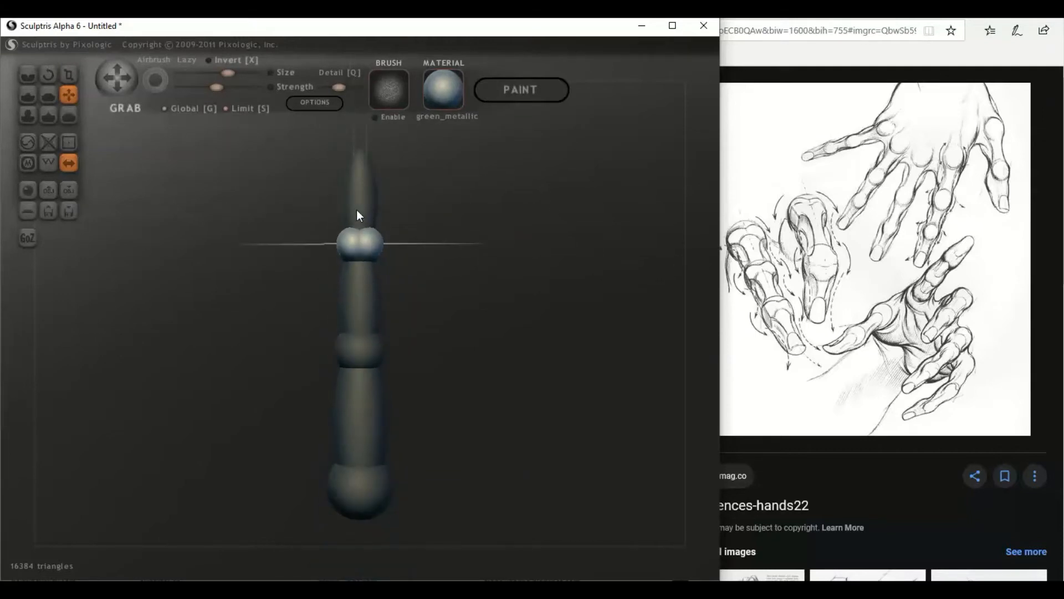
drag(344, 234, 344, 231)
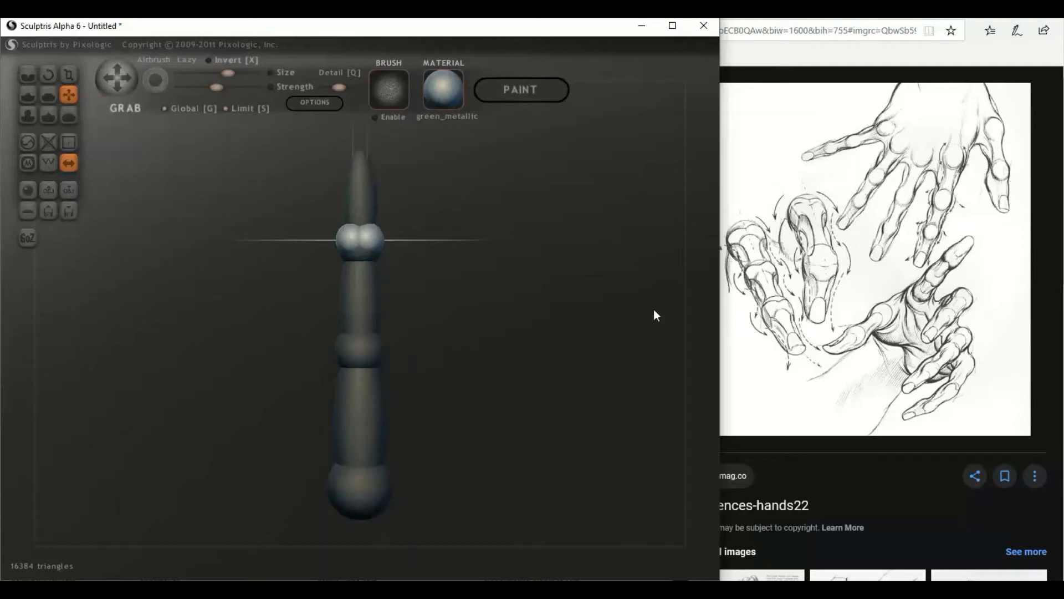
click(68, 74)
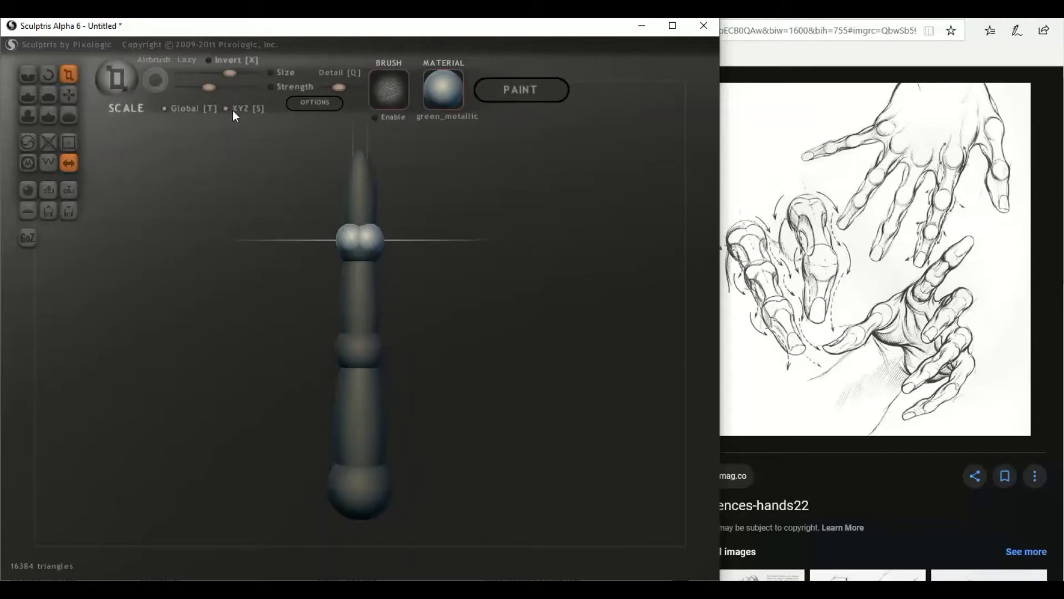
drag(377, 232, 361, 171)
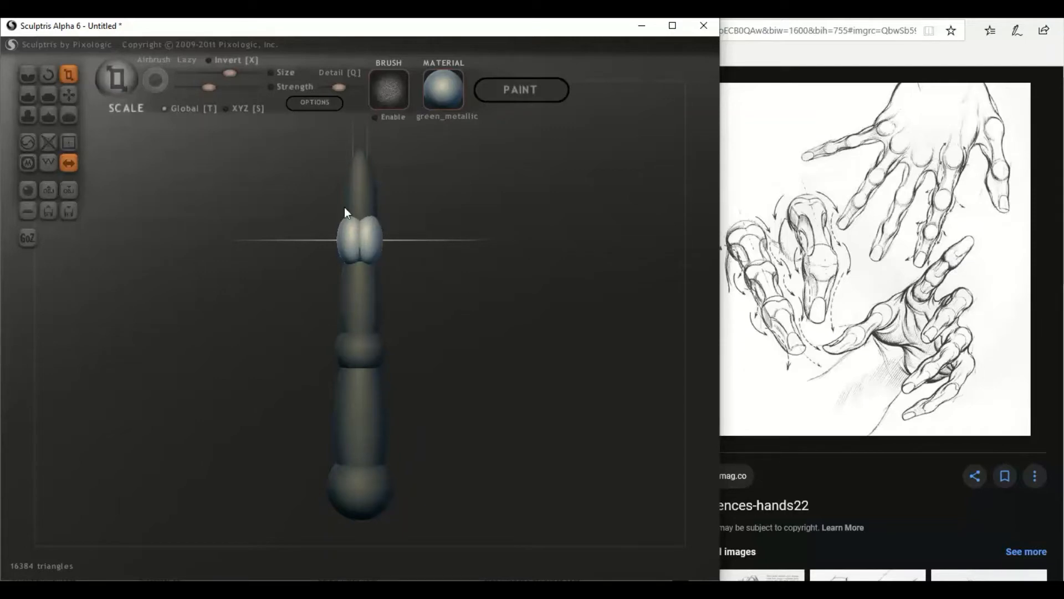
- Stretch the mirrored spheres on the topmost joint further lengthwise along the finger
click(50, 75)
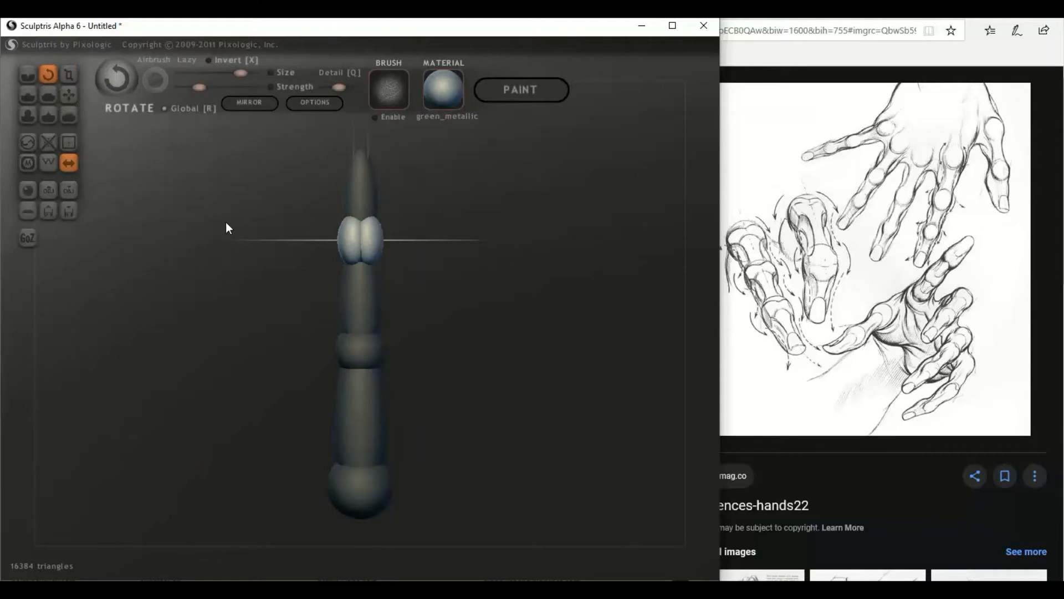
drag(348, 235, 306, 236)
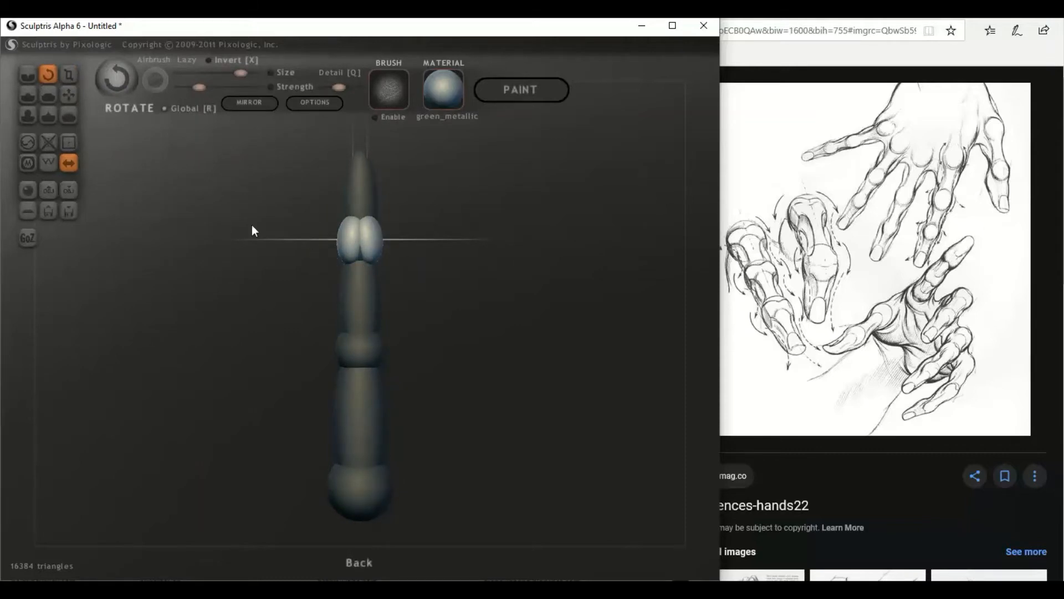
click(69, 76)
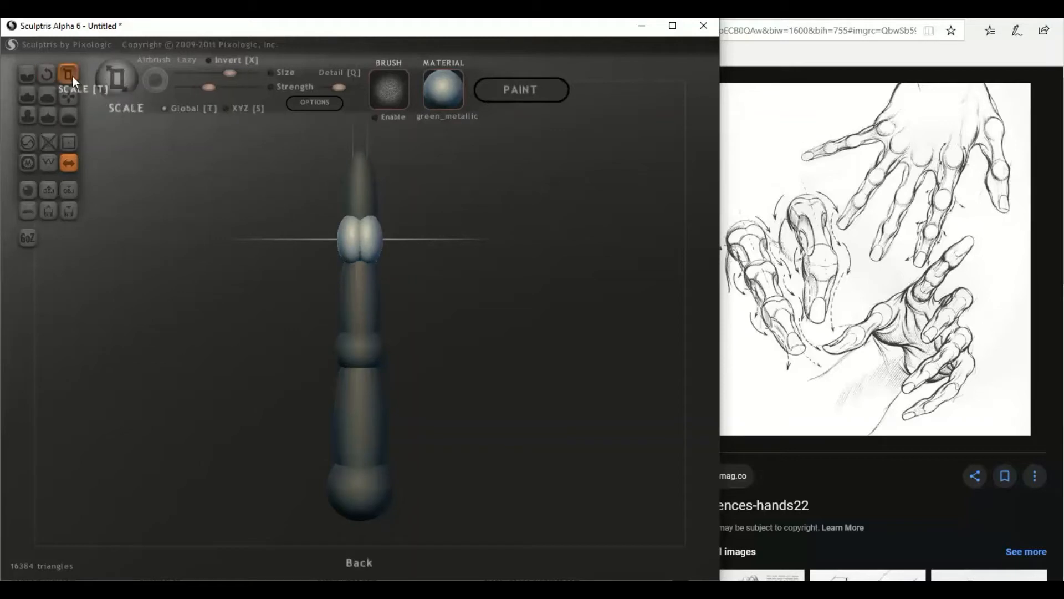
drag(373, 249, 380, 208)
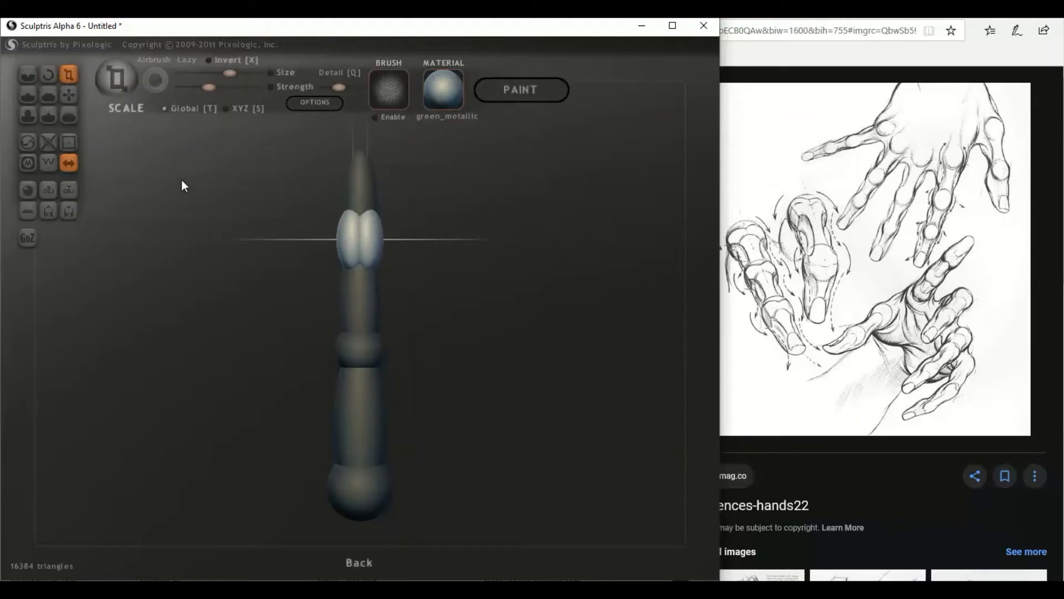
- Rotate the paired forms on the topmost joint so their upper ends lean together and their lower ends spread apart
click(49, 73)
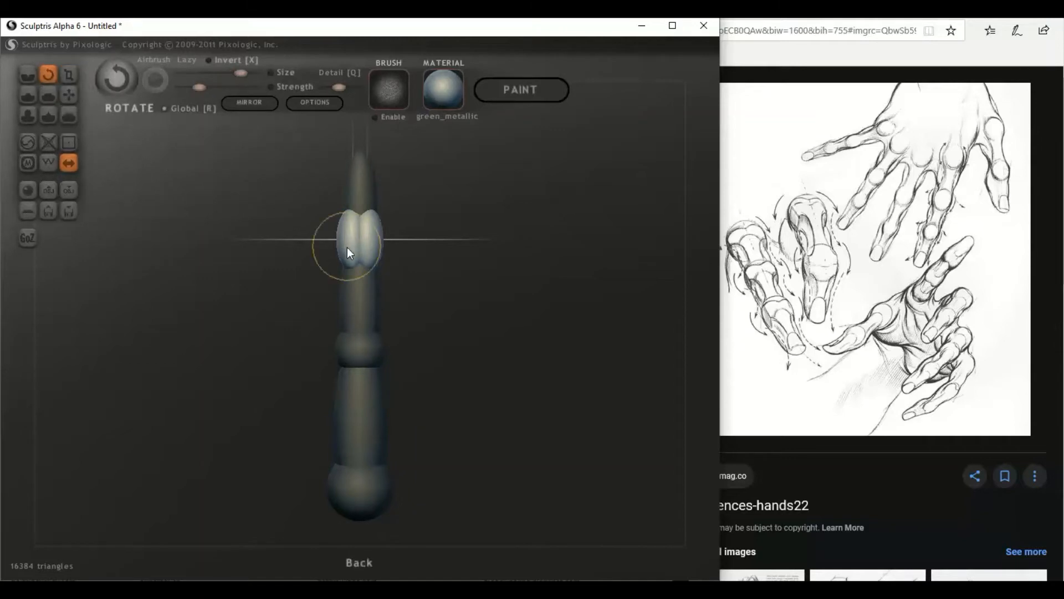
drag(319, 258, 350, 233)
click(69, 95)
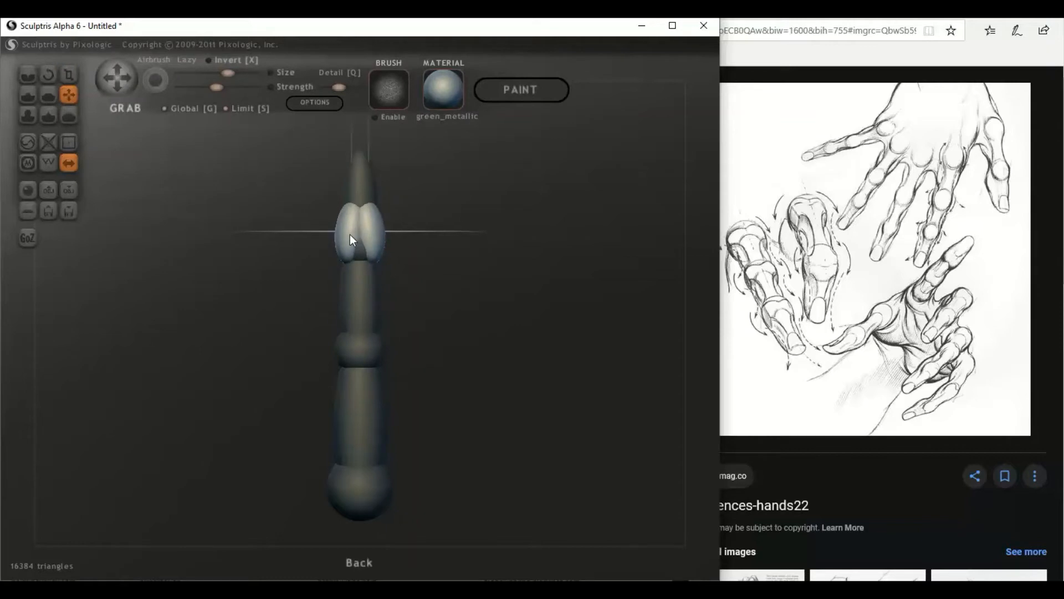
- Tilt the paired forms in side view to follow the finger and seat them into the back of the topmost joint
drag(464, 273, 341, 280)
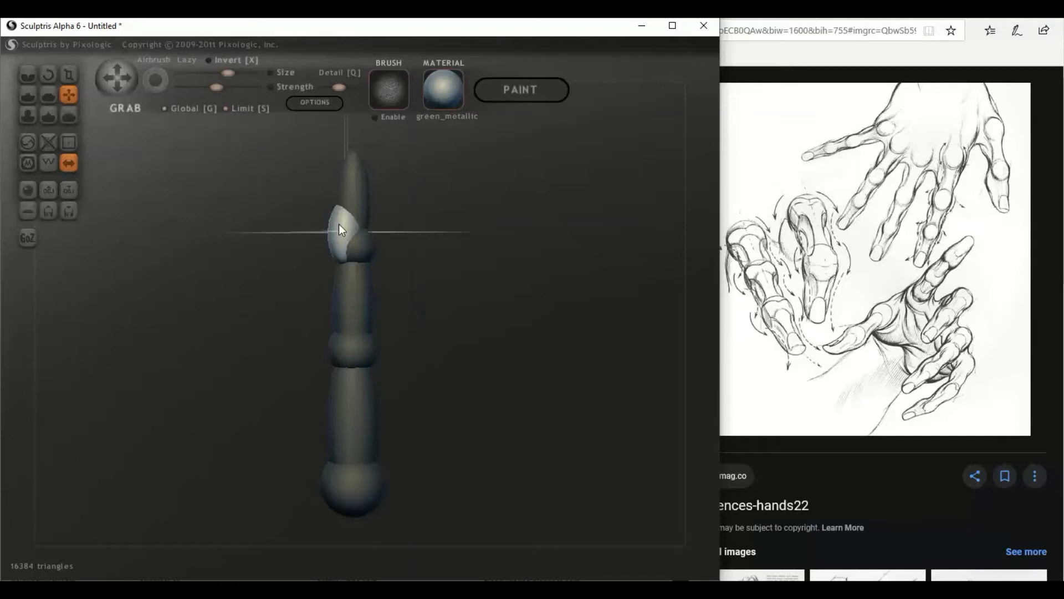
mouse_move(430, 261)
mouse_down()
mouse_move(487, 264)
mouse_move(406, 274)
mouse_move(427, 263)
mouse_move(272, 164)
mouse_up()
click(55, 79)
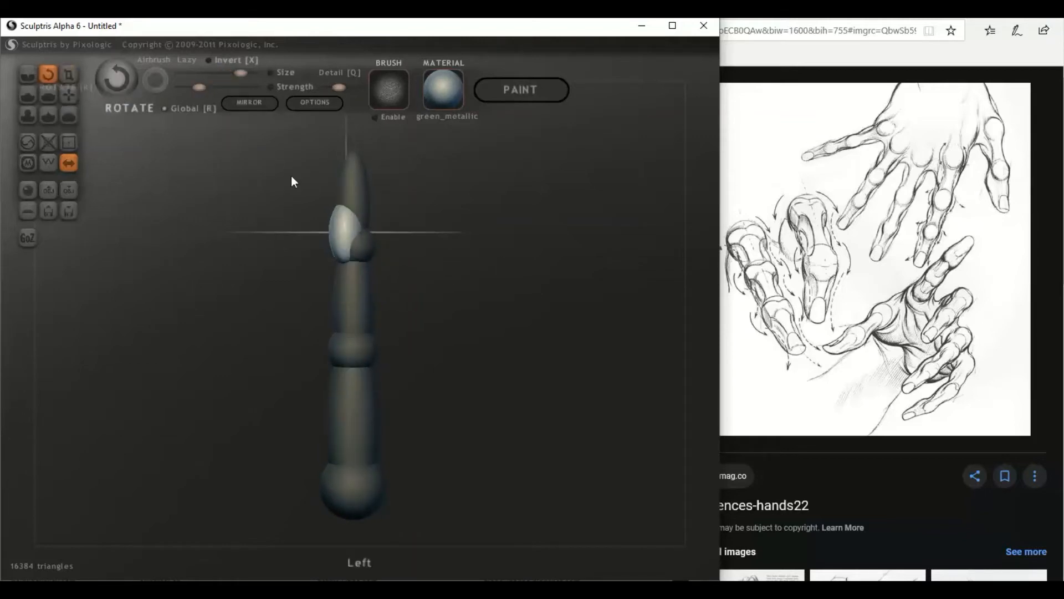
mouse_move(341, 251)
mouse_down()
mouse_move(298, 249)
mouse_move(292, 237)
mouse_move(342, 220)
mouse_up()
click(72, 95)
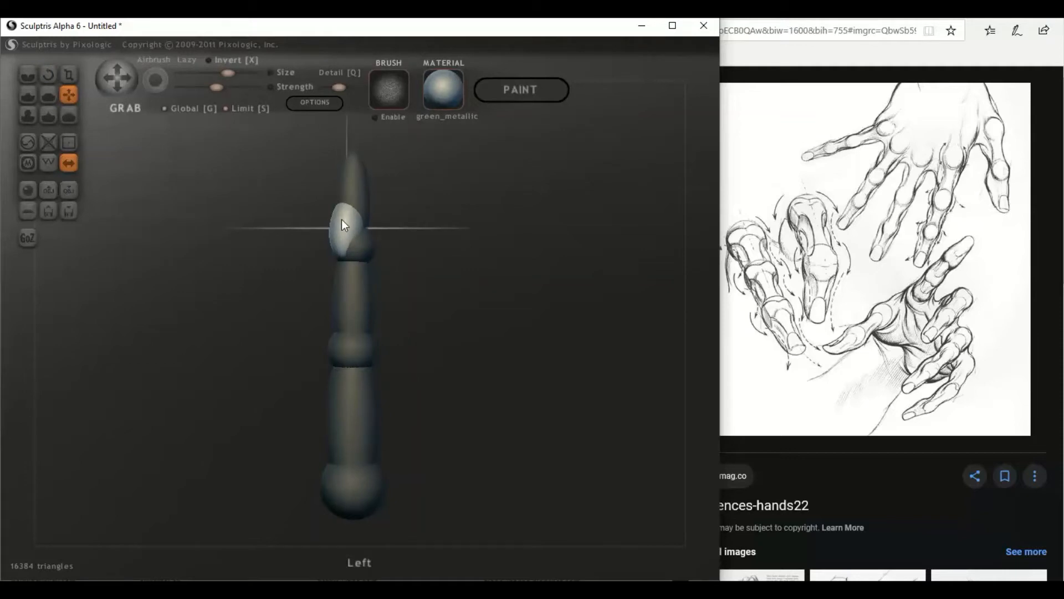
mouse_move(298, 232)
mouse_down()
mouse_move(424, 230)
mouse_move(404, 236)
mouse_move(361, 218)
mouse_move(381, 242)
mouse_move(430, 251)
mouse_move(357, 224)
mouse_up()
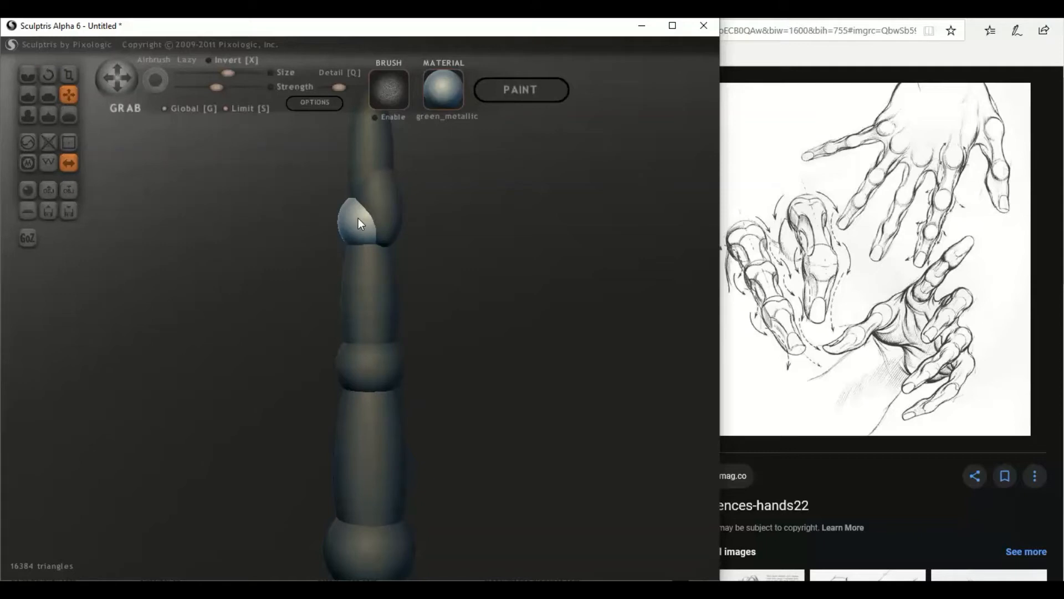
drag(444, 234, 351, 235)
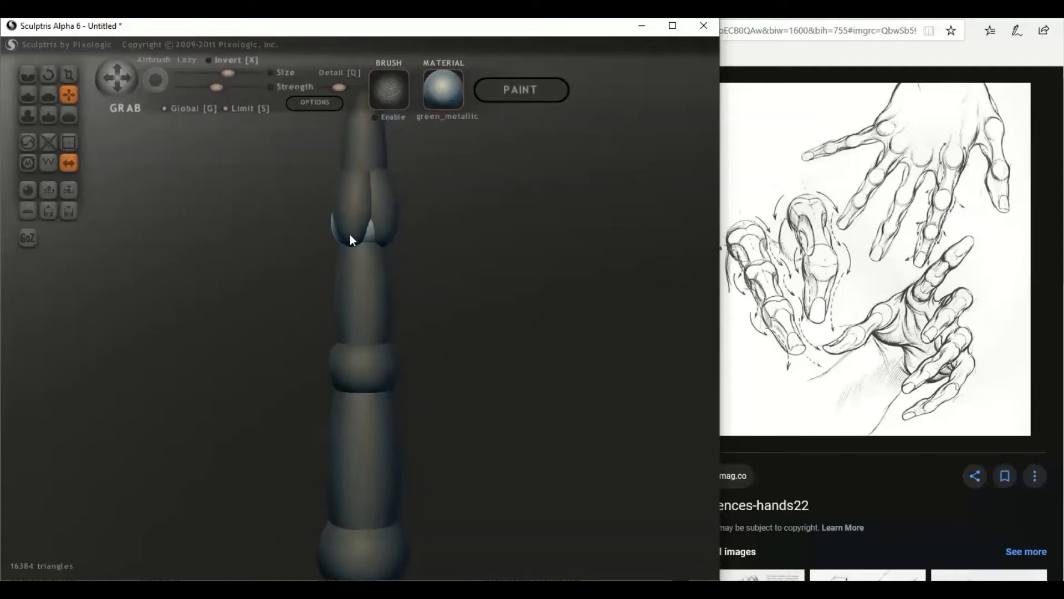
drag(422, 220, 445, 201)
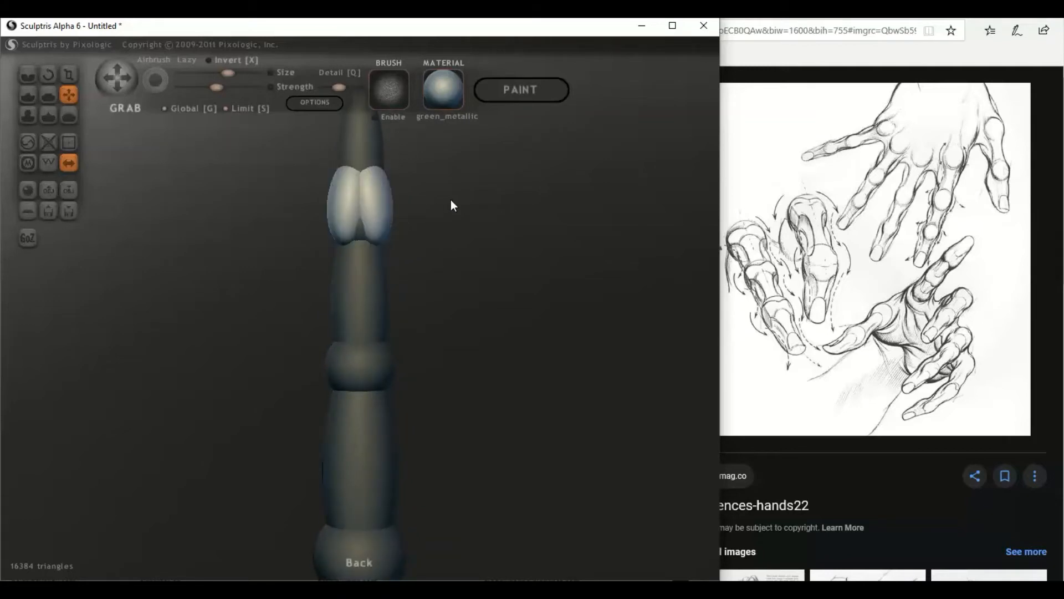
- Undo the misplaced copy on the middle joint and duplicate the paired forms beside the finger, roughly level with that joint
mouse_move(380, 357)
mouse_down()
mouse_move(381, 343)
mouse_move(391, 347)
mouse_up()
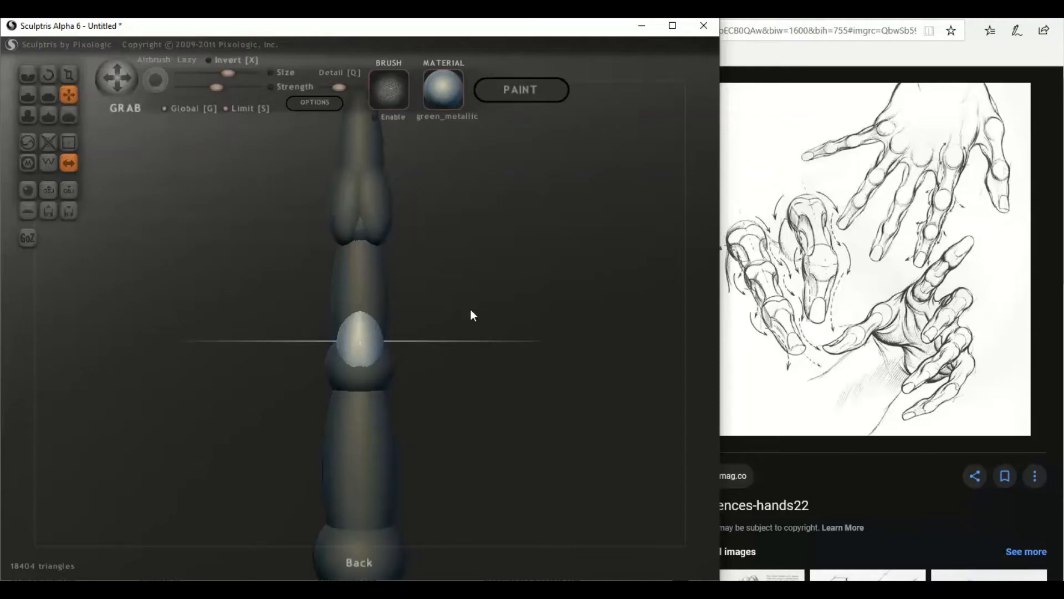
key(ctrl+z)
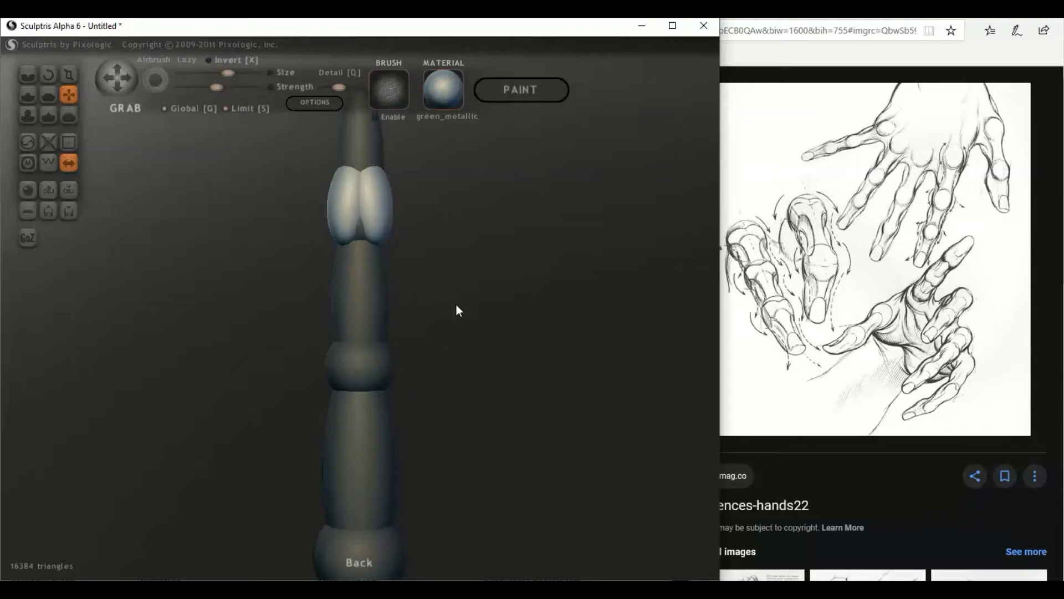
click(444, 351)
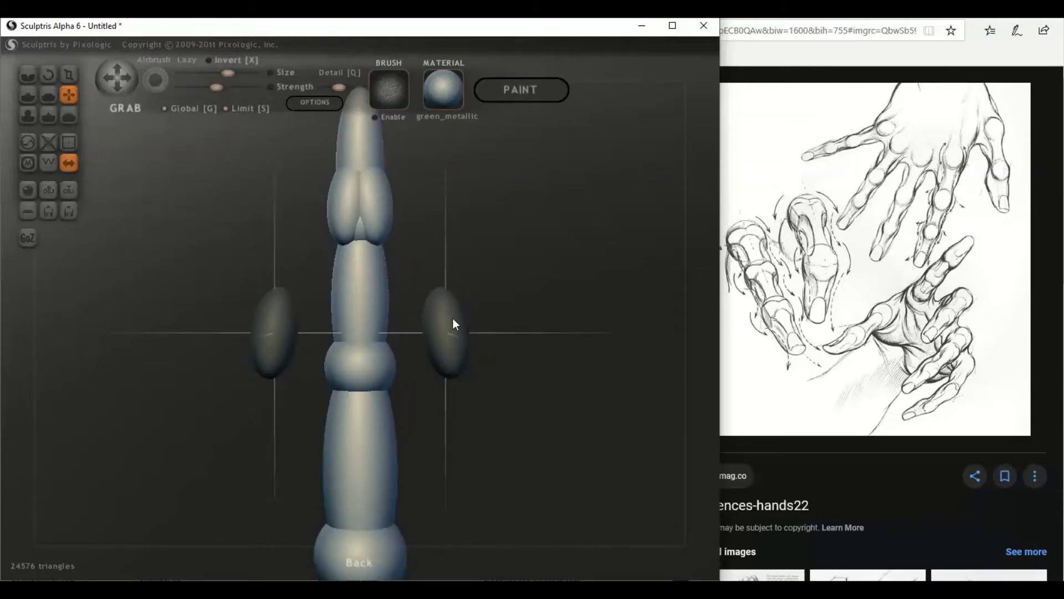
- Isolate the duplicated forms to check them, restore the finger, and delete the extra overlapping copy of the pair
click(454, 320)
key(h)
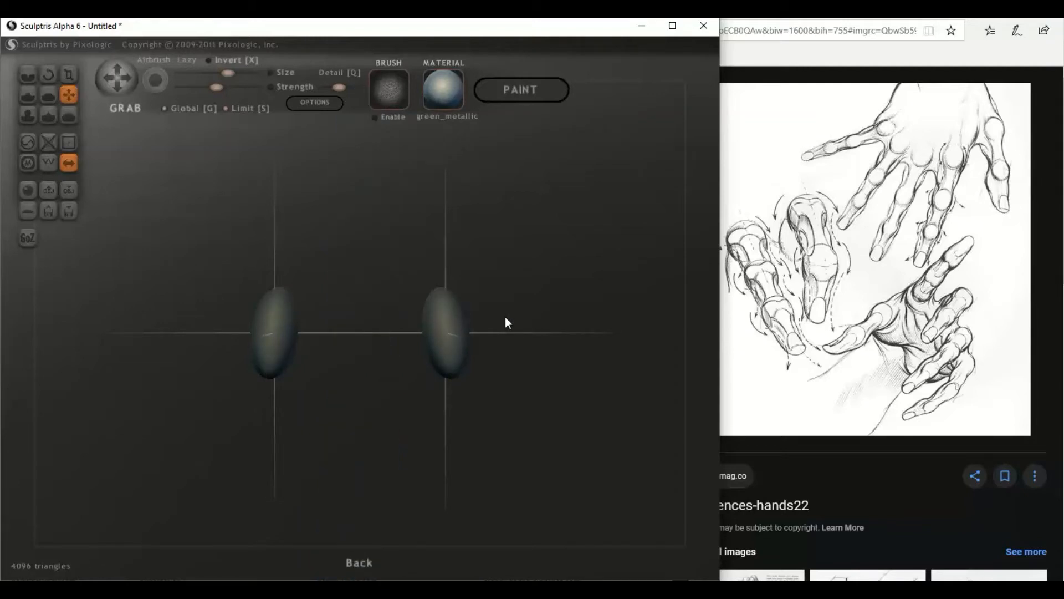
key(h)
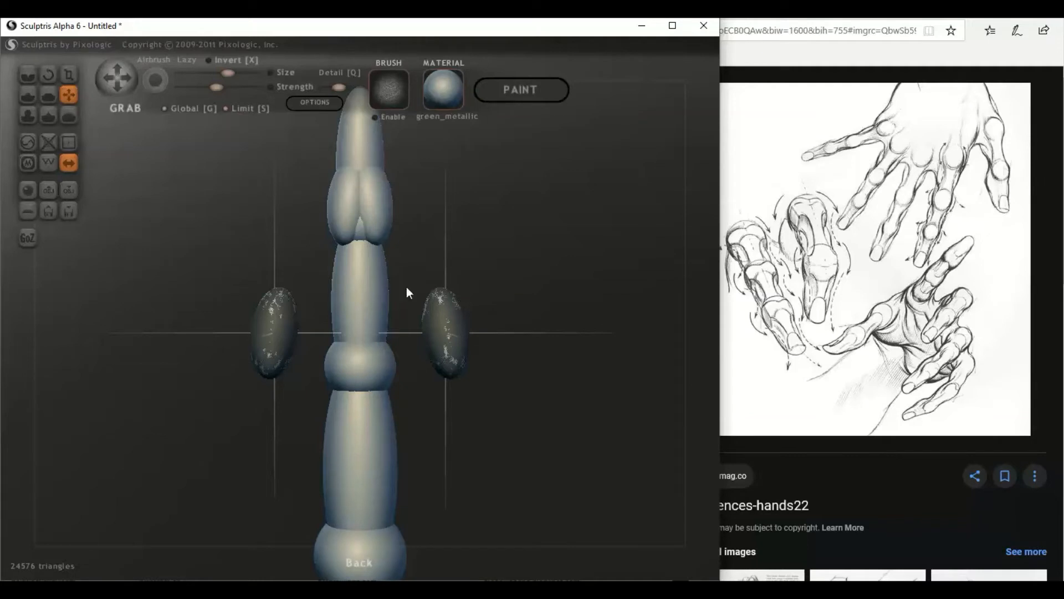
drag(444, 317, 513, 322)
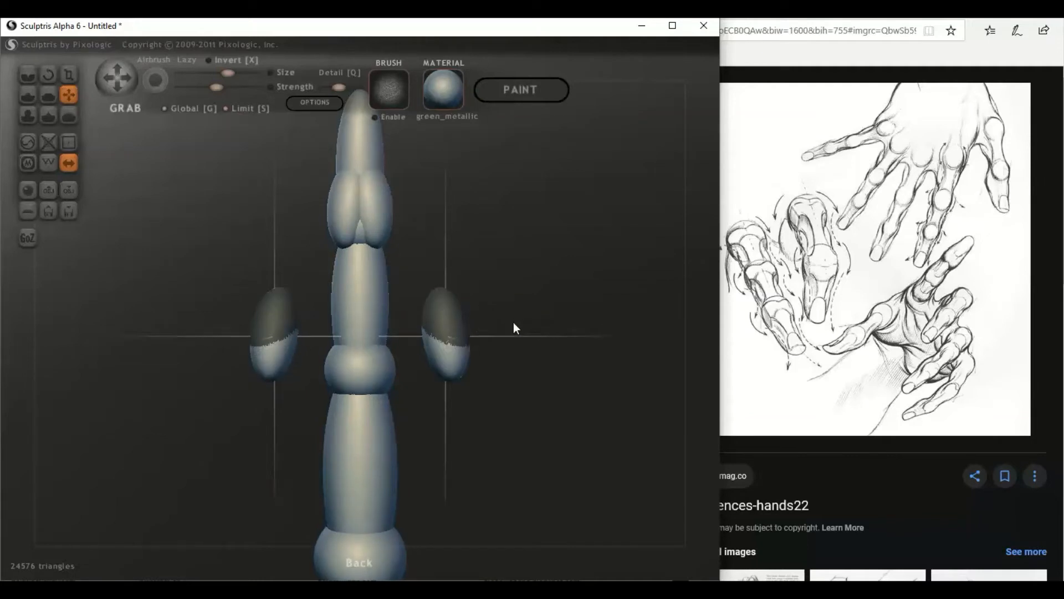
ctrl+click(476, 362)
ctrl+click(432, 357)
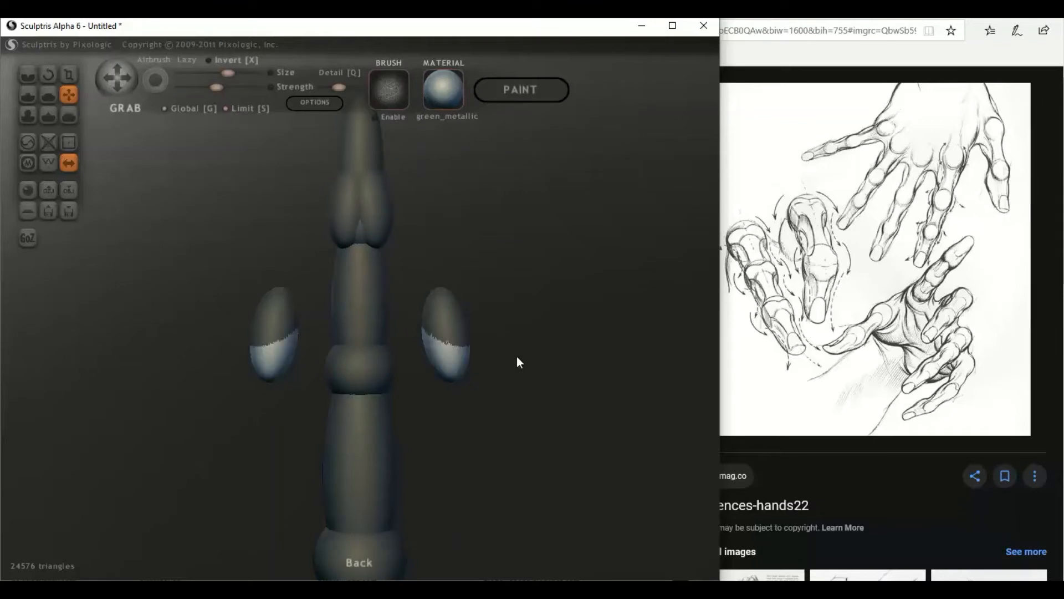
key(Delete)
ctrl+click(553, 355)
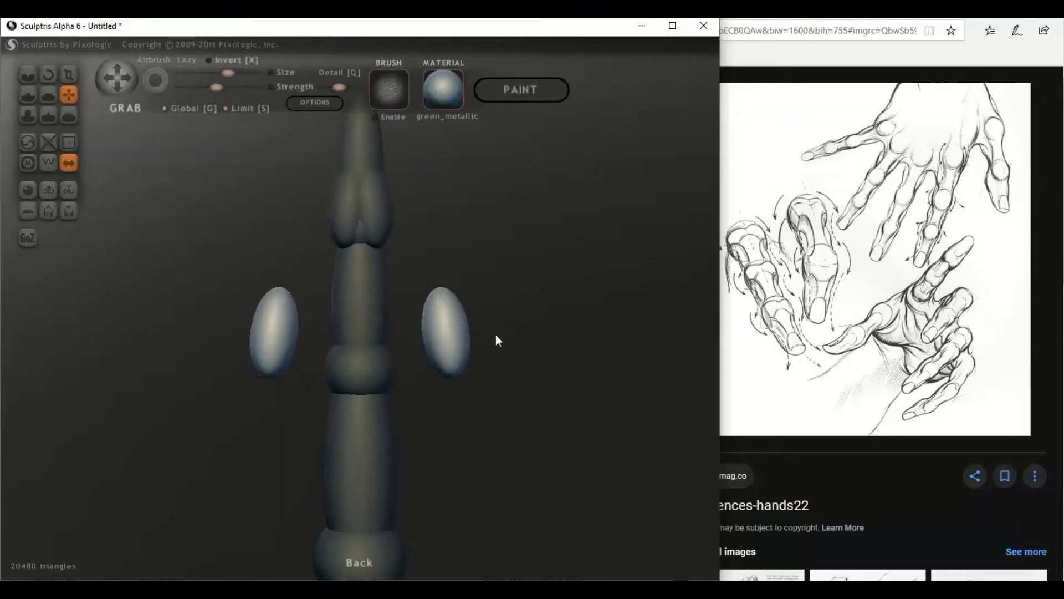
- Move the duplicated pair inward onto the back of the middle joint and seat both forms against it side by side
drag(458, 340, 380, 343)
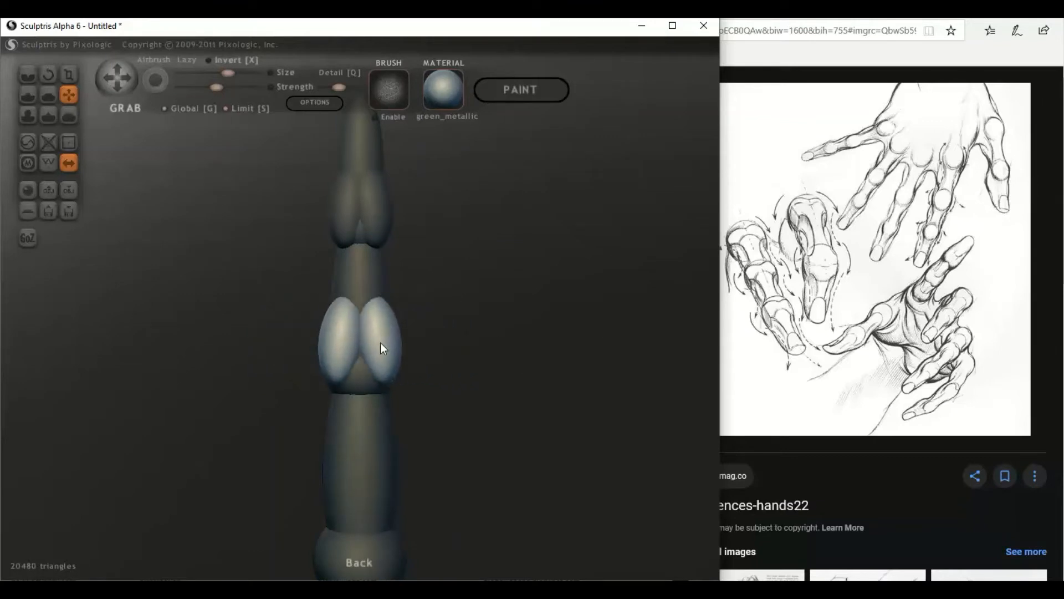
right_drag(380, 342, 299, 354)
scroll(301, 352, up, 3)
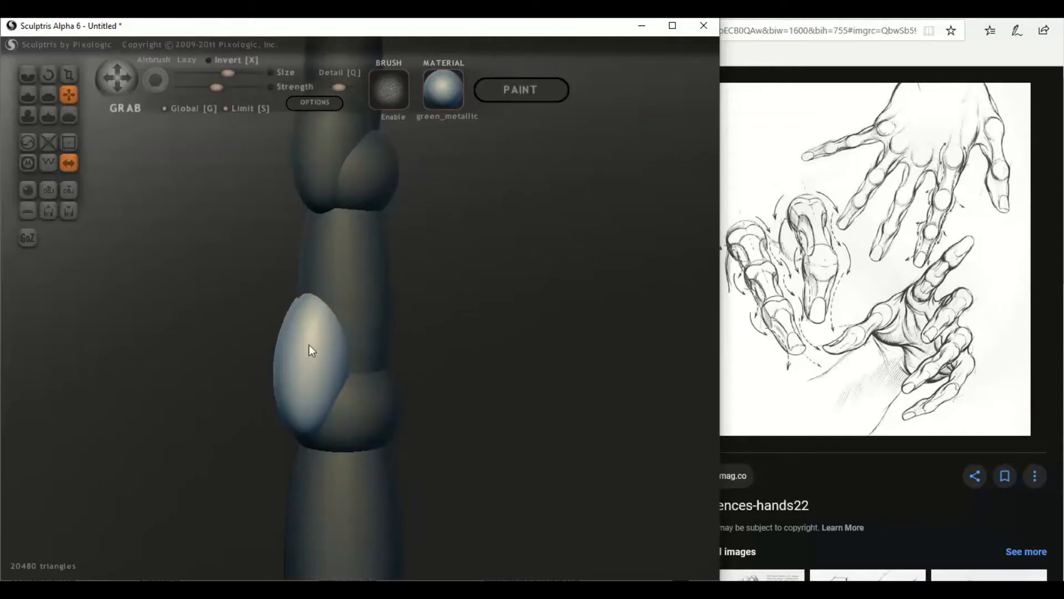
drag(308, 345, 323, 347)
right_drag(260, 376, 392, 369)
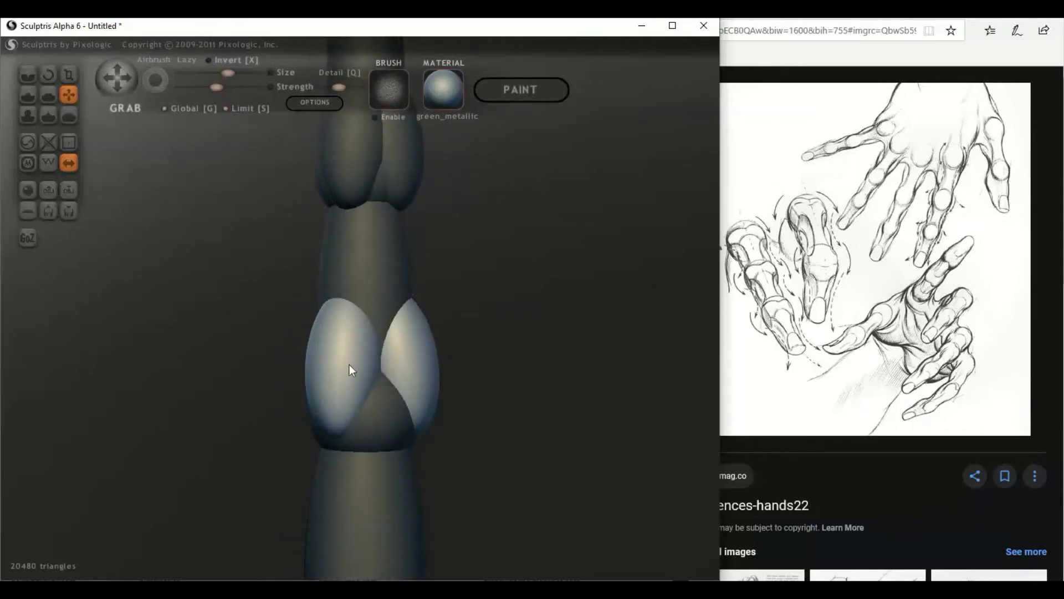
scroll(331, 366, down, 1)
drag(331, 365, 340, 371)
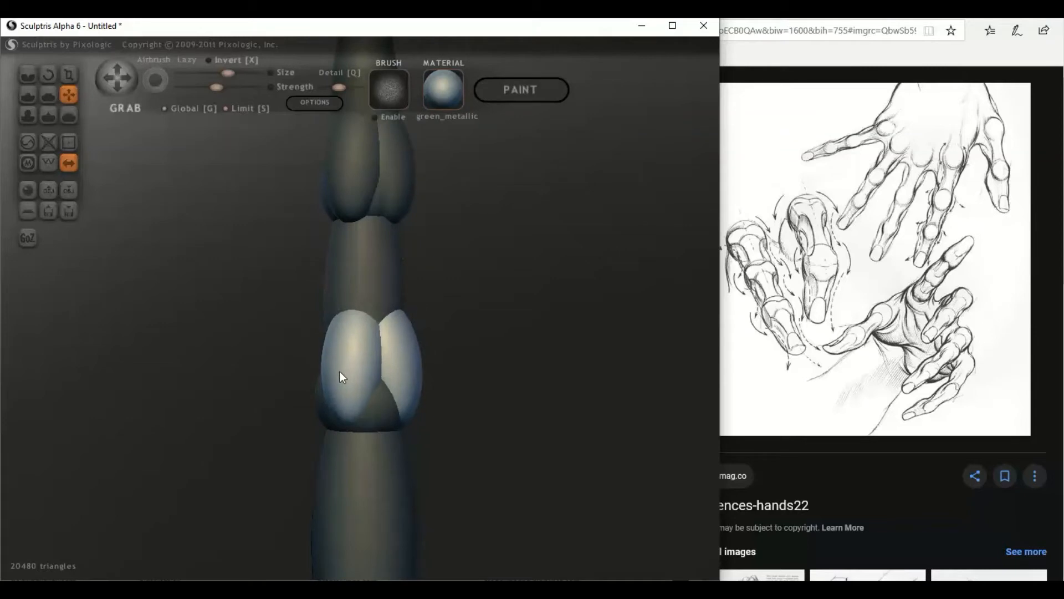
right_drag(368, 371, 284, 372)
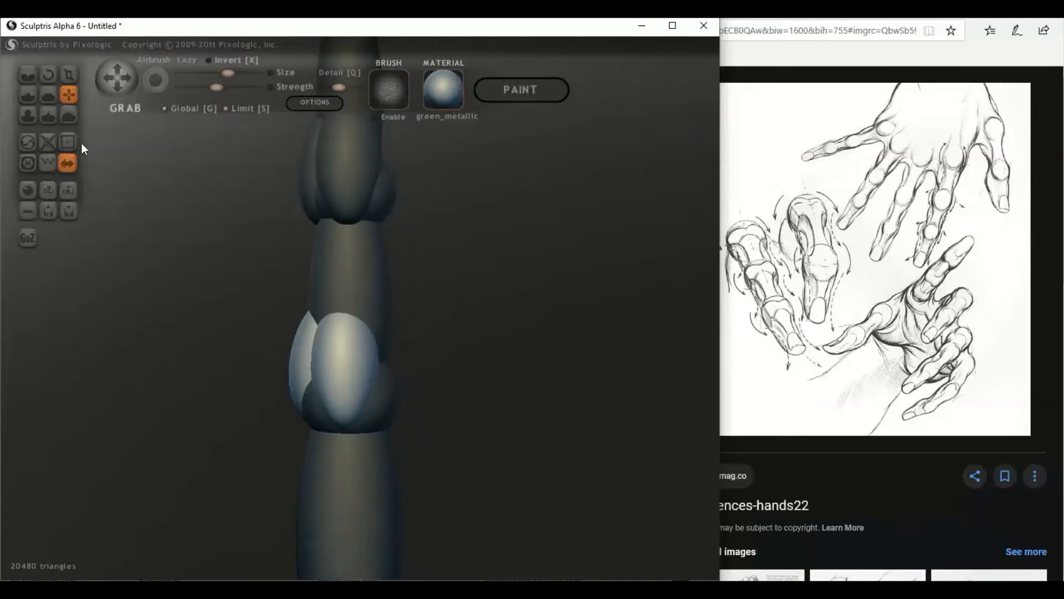
- Scale the paired forms on the middle joint slightly to fit the finger's proportions
click(68, 75)
right_drag(228, 312, 277, 324)
scroll(277, 324, down, 4)
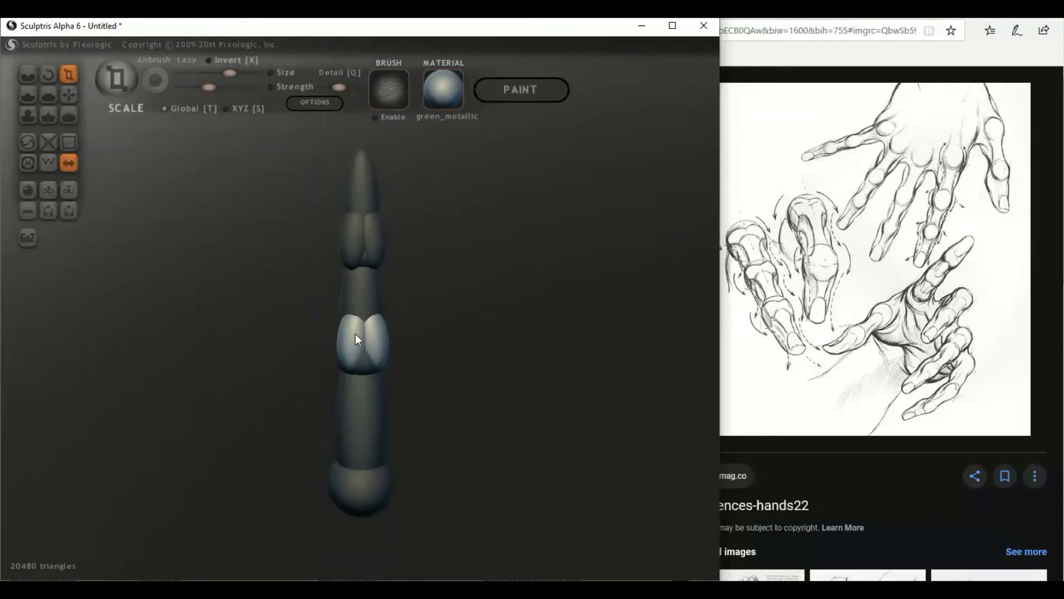
drag(356, 334, 360, 318)
right_drag(282, 307, 301, 303)
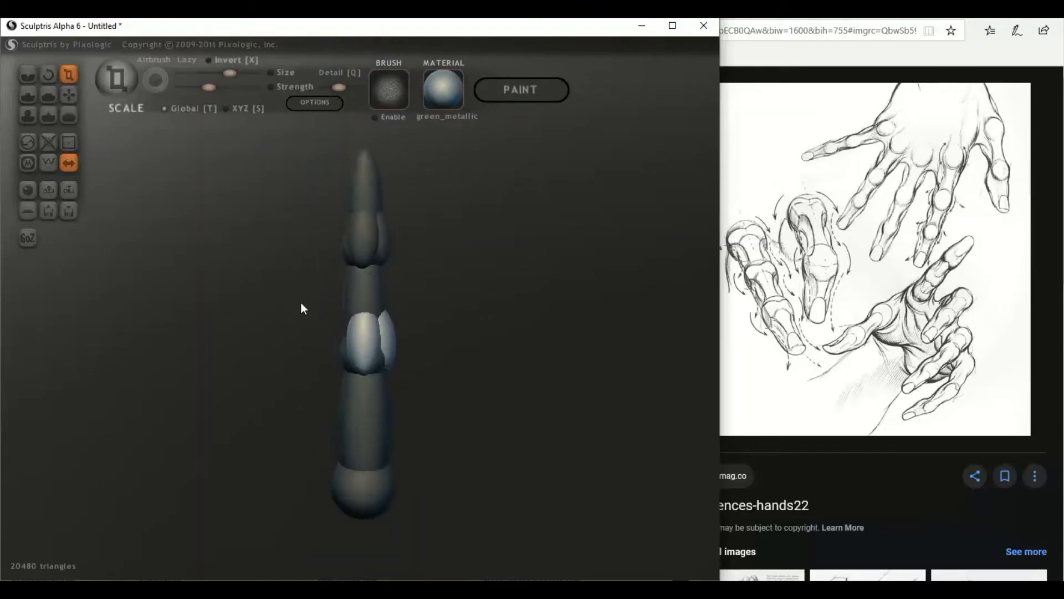
click(70, 94)
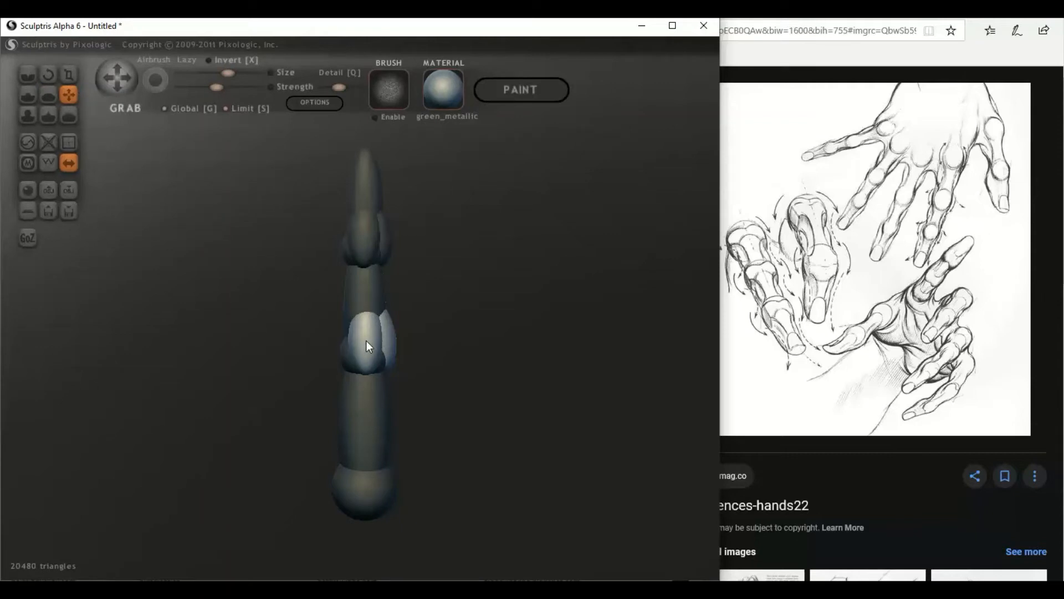
- Compare the finger's back, side and front with the reference drawing of hands
right_drag(366, 340, 307, 342)
scroll(393, 377, down, 3)
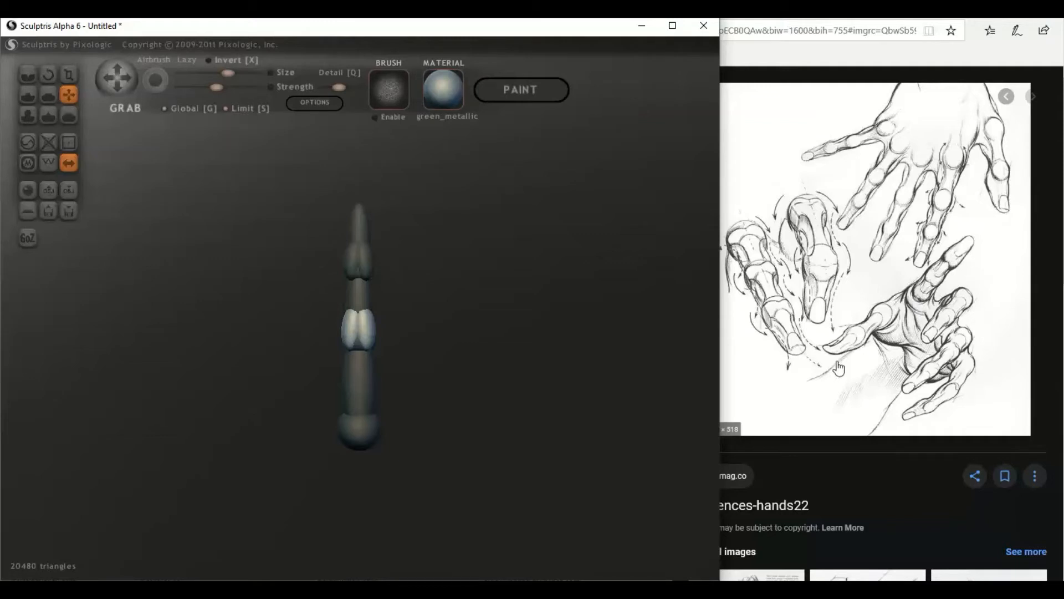
mouse_move(604, 388)
mouse_down()
mouse_move(615, 387)
mouse_move(495, 374)
mouse_move(457, 382)
mouse_move(600, 385)
mouse_up()
scroll(554, 364, up, 2)
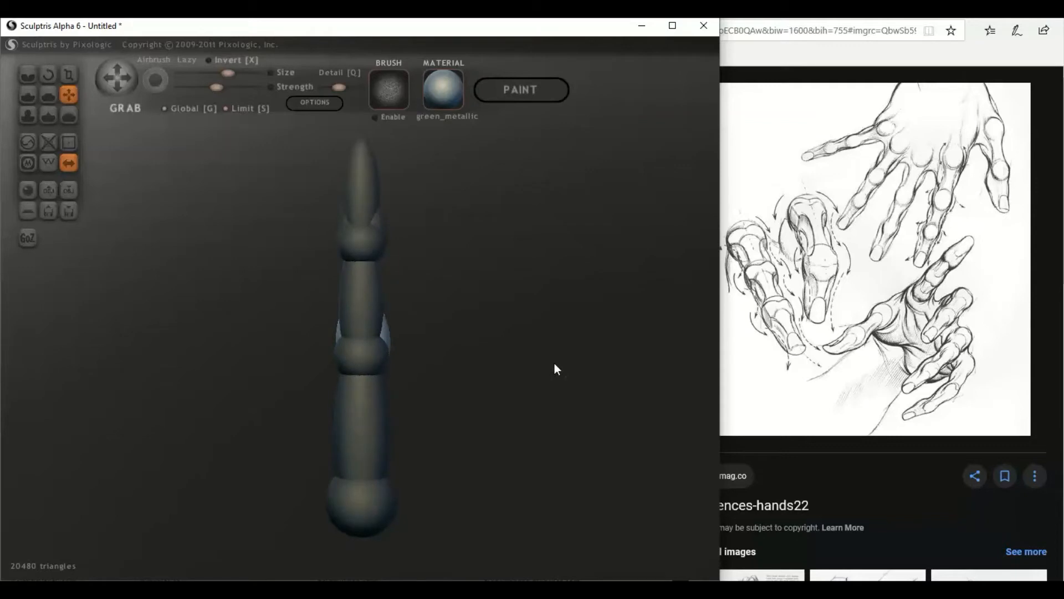
scroll(561, 337, down, 3)
drag(561, 337, 552, 344)
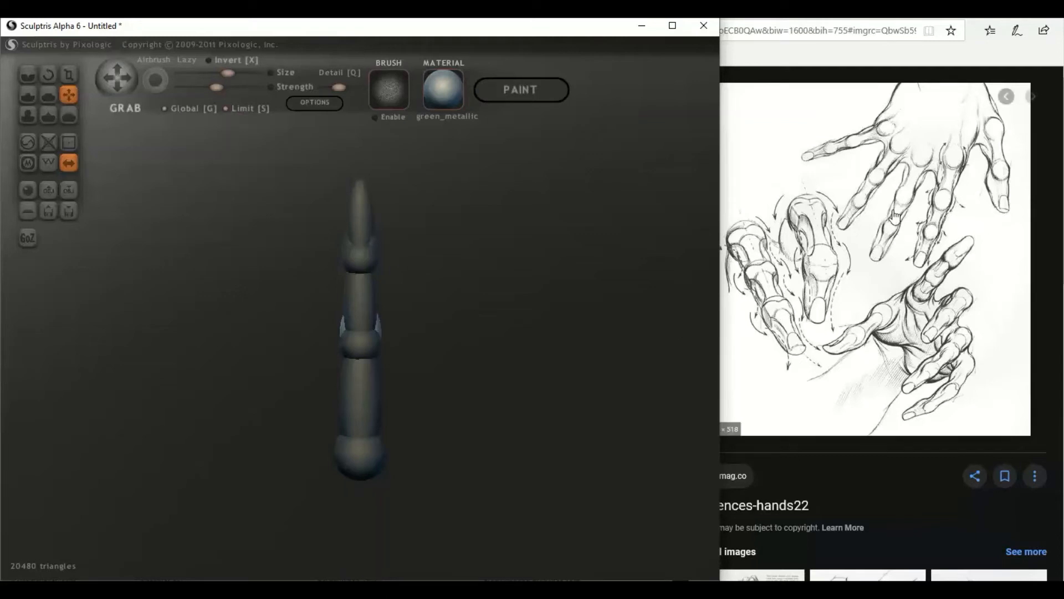
mouse_move(572, 307)
mouse_down()
mouse_move(338, 307)
mouse_move(571, 305)
mouse_move(357, 314)
mouse_up()
drag(554, 326, 510, 325)
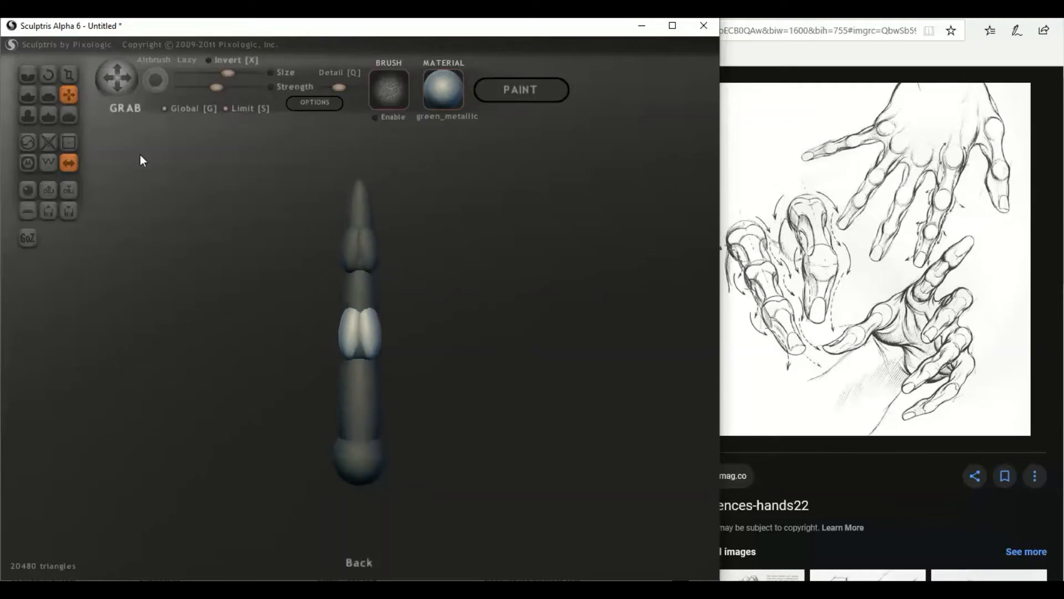
- Stretch the middle joint's paired forms lengthwise along the finger and move them down slightly over the joint
click(69, 74)
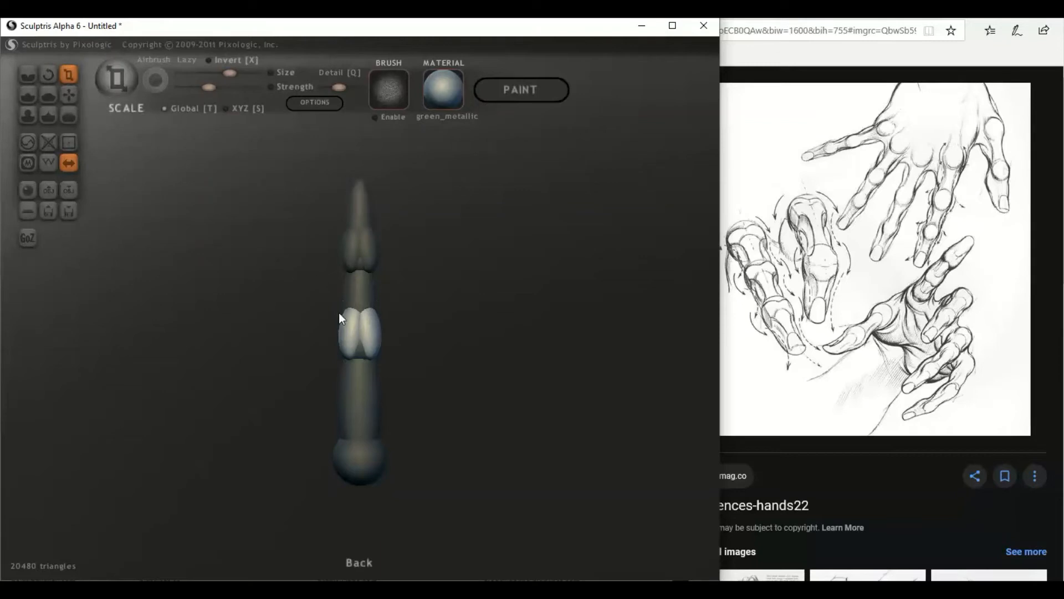
drag(346, 324, 353, 297)
click(69, 95)
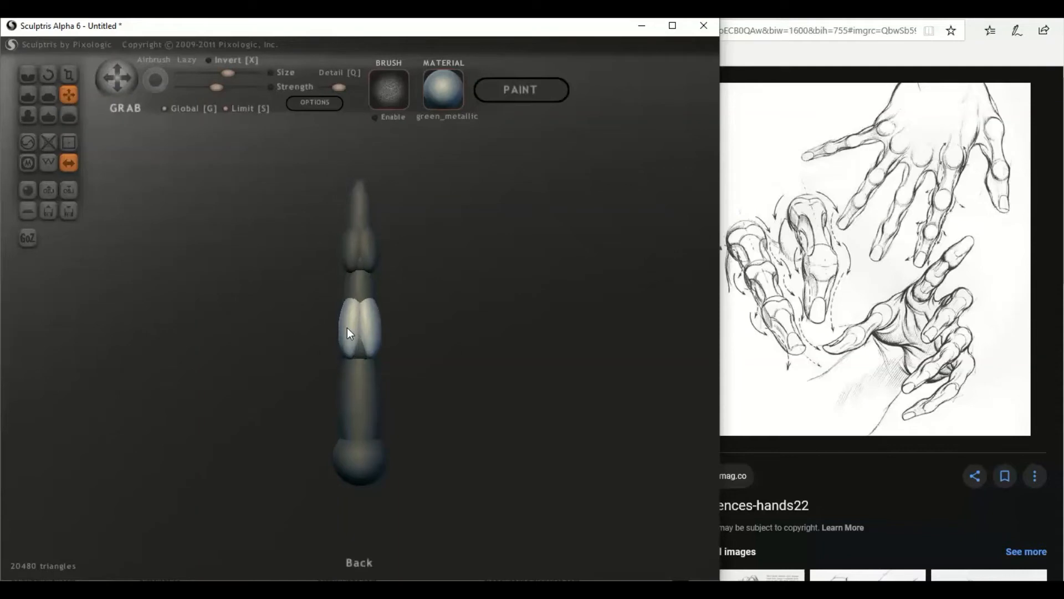
mouse_move(347, 328)
mouse_down()
mouse_move(405, 364)
mouse_move(430, 358)
mouse_move(231, 372)
mouse_move(377, 349)
mouse_move(203, 370)
mouse_up()
click(342, 251)
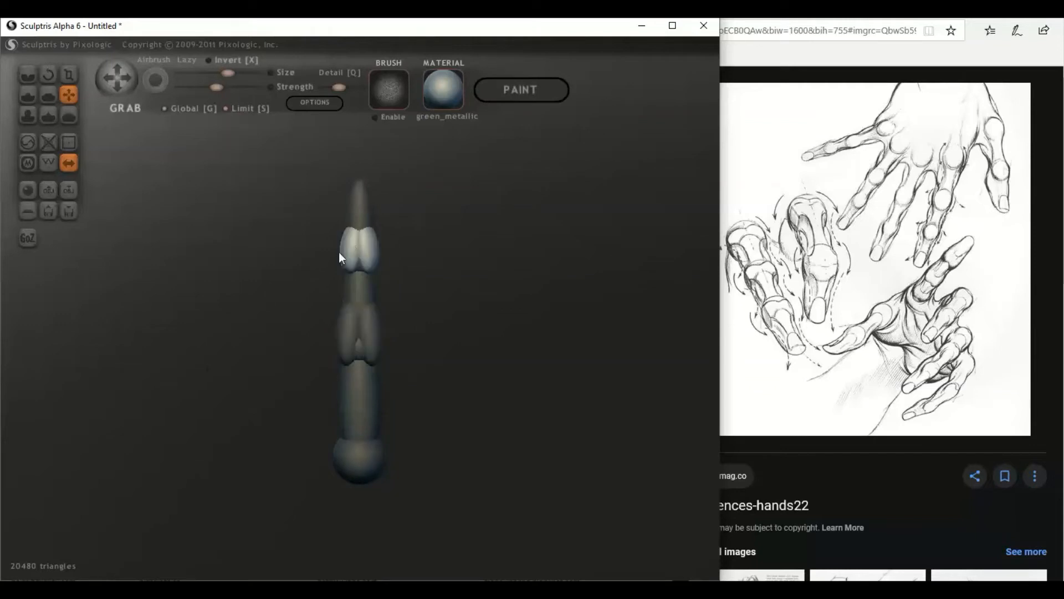
- Stretch the upper joint's paired forms lengthwise along the finger and move them up slightly toward the fingertip
drag(265, 290, 276, 288)
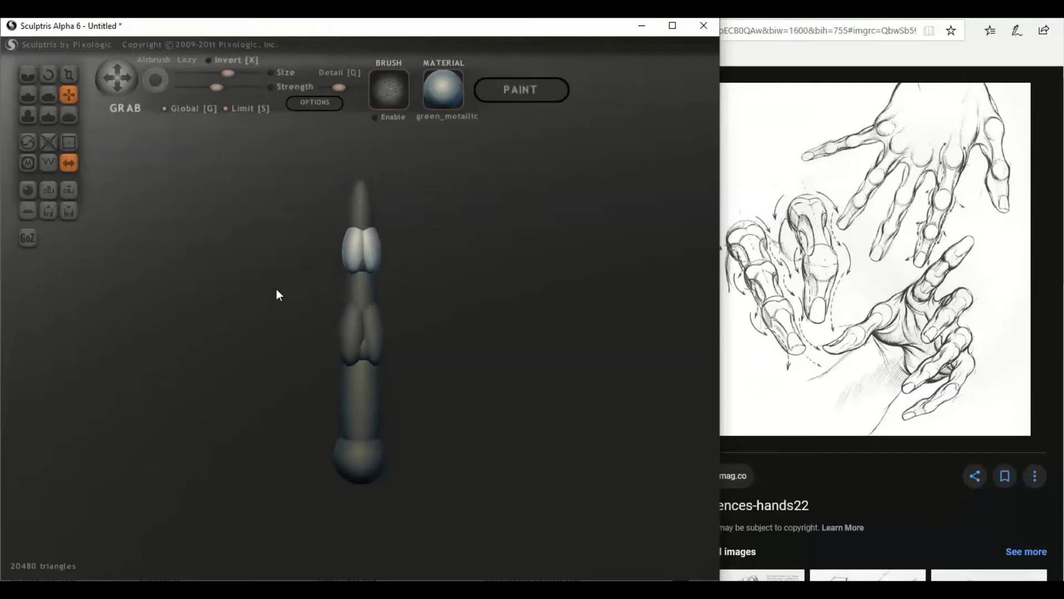
click(69, 74)
drag(351, 248, 349, 215)
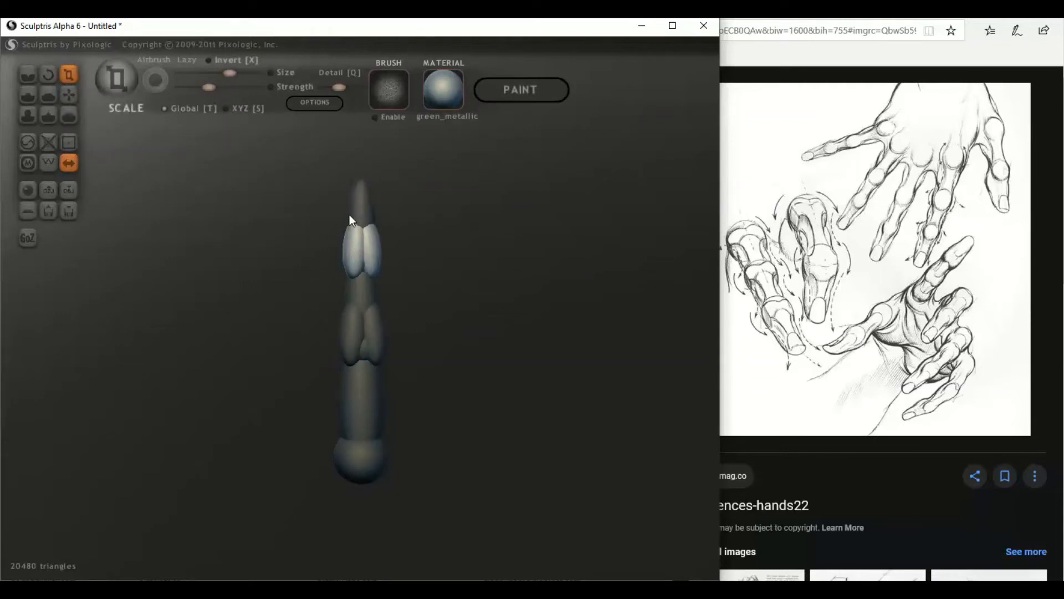
click(76, 95)
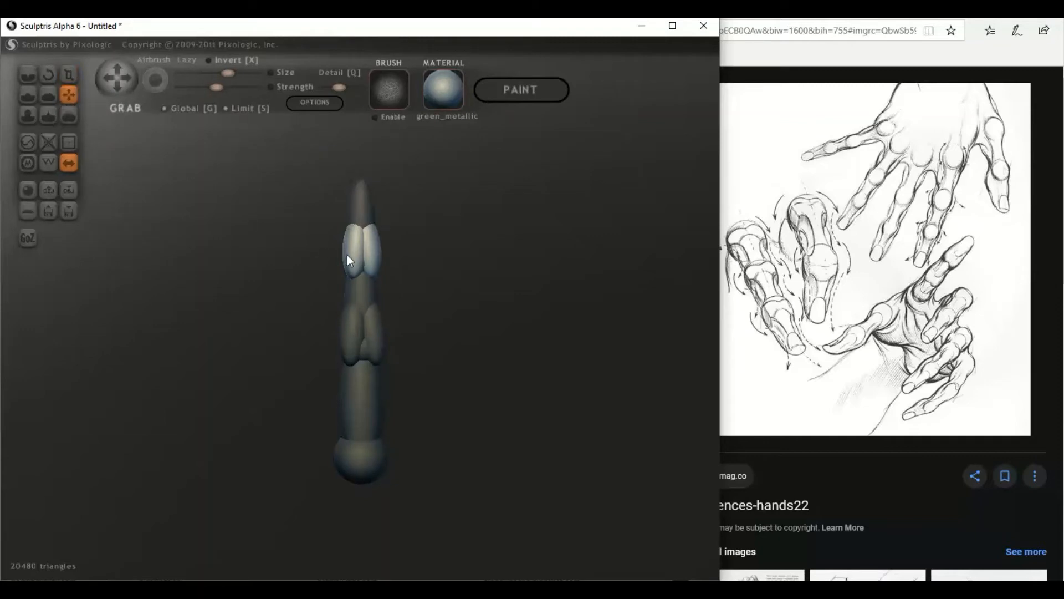
drag(348, 258, 347, 255)
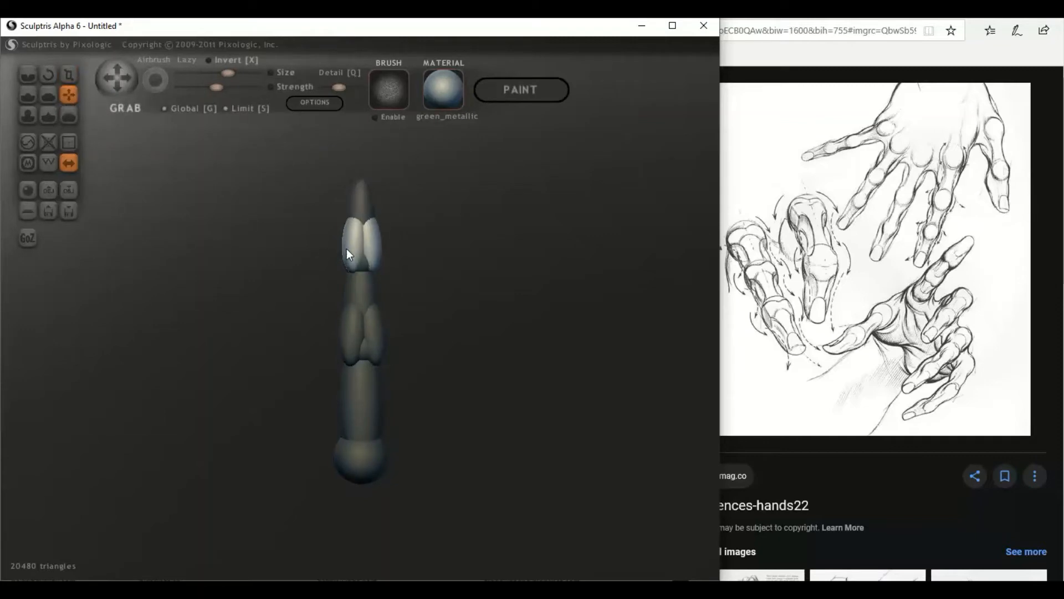
- From the side, move the middle joint's paired forms slightly inward against the joint and check the upper pair's fit
drag(271, 303, 364, 291)
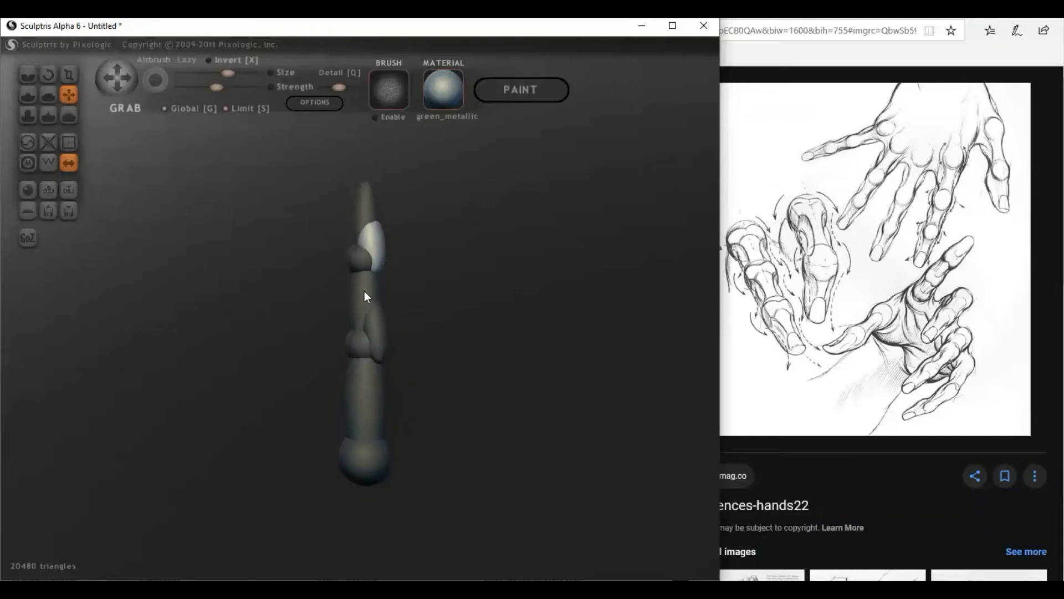
drag(475, 364, 237, 363)
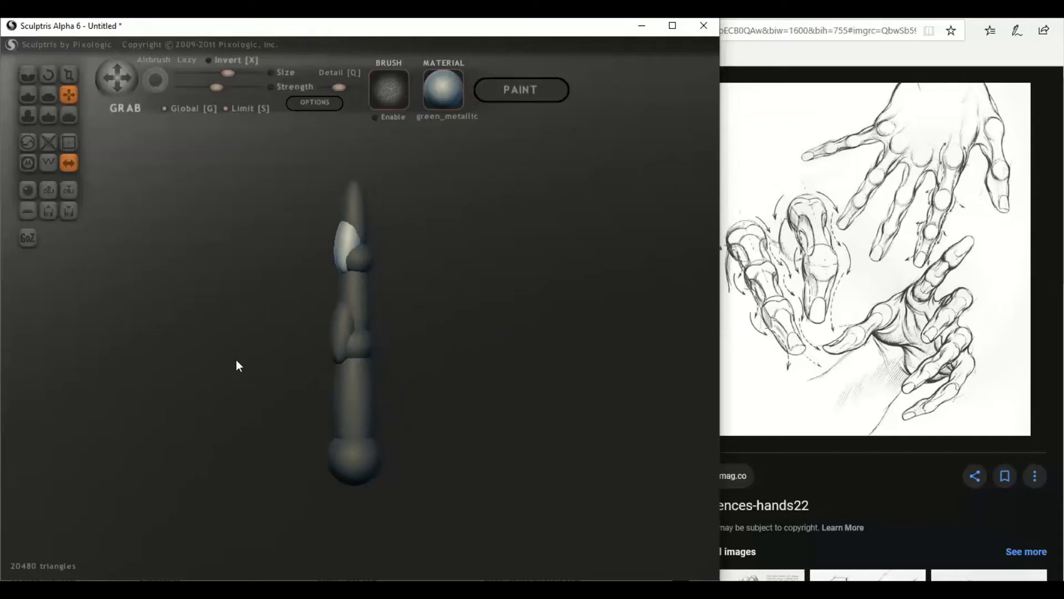
scroll(333, 352, up, 2)
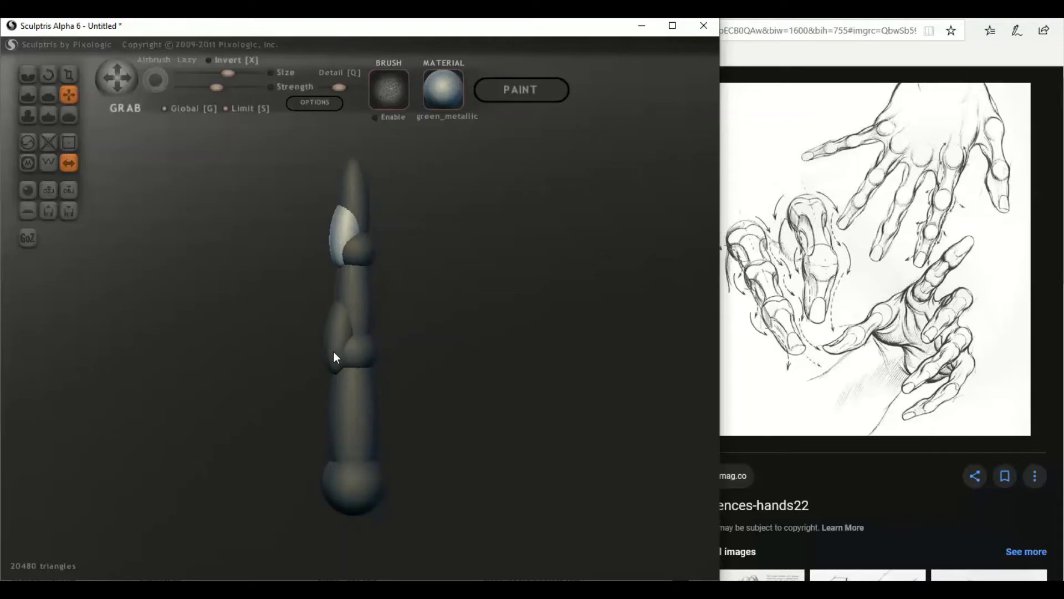
click(334, 351)
drag(333, 351, 337, 348)
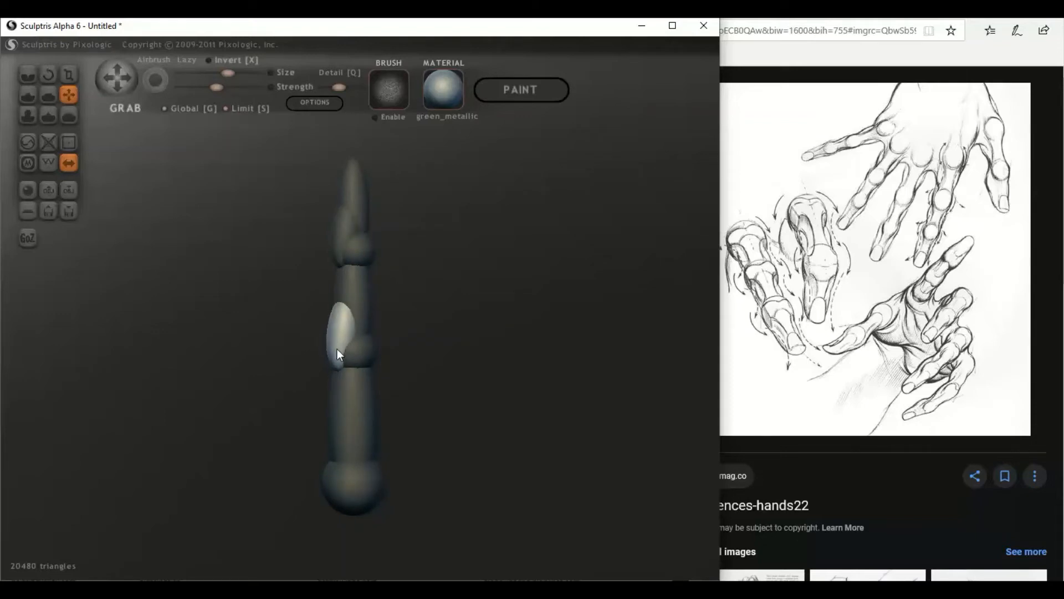
click(348, 219)
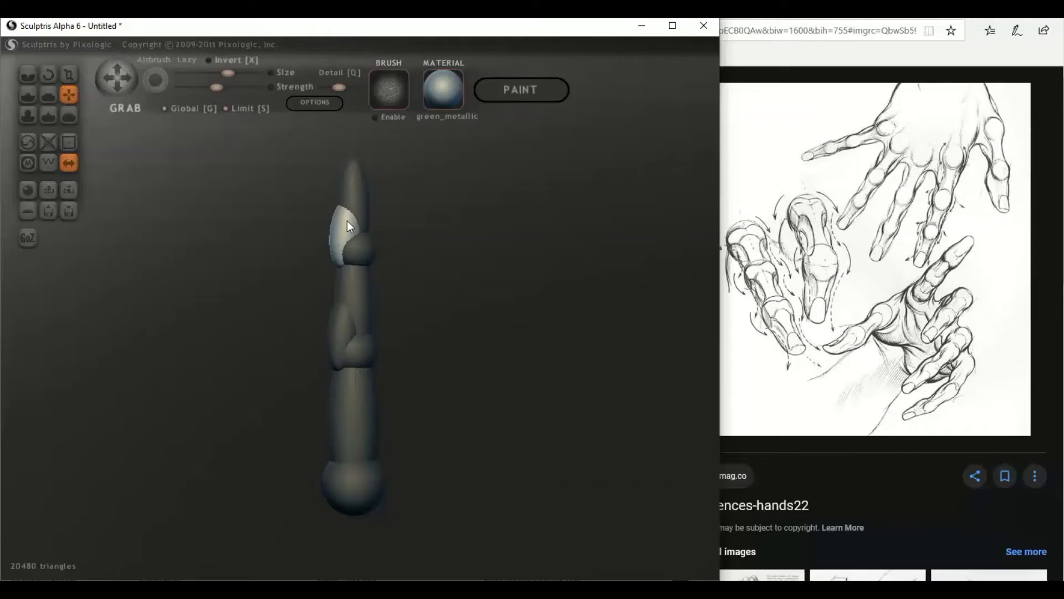
click(366, 258)
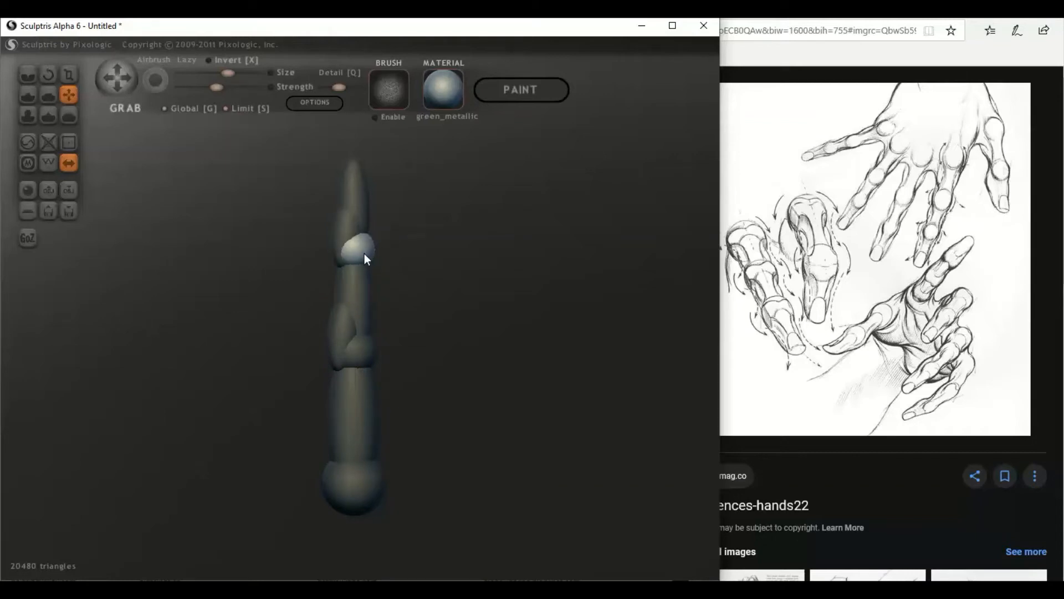
- Examine the finger's palm side and profile against the reference drawings of hands
mouse_move(395, 332)
mouse_down()
mouse_move(565, 347)
mouse_move(425, 337)
mouse_move(402, 287)
mouse_up()
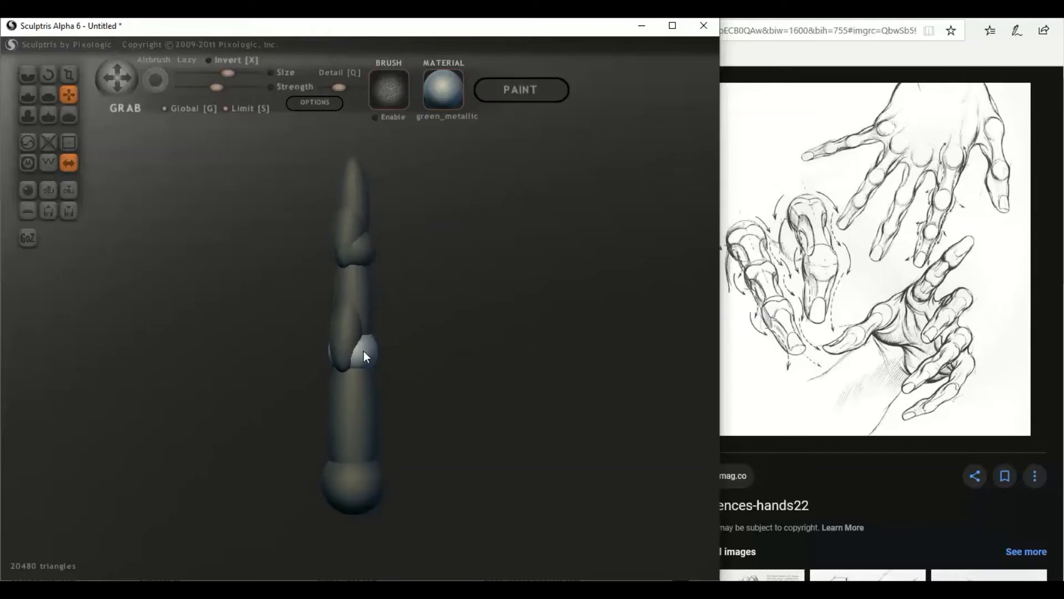
mouse_move(278, 380)
mouse_down()
mouse_move(375, 368)
mouse_move(474, 384)
mouse_move(526, 373)
mouse_move(494, 350)
mouse_up()
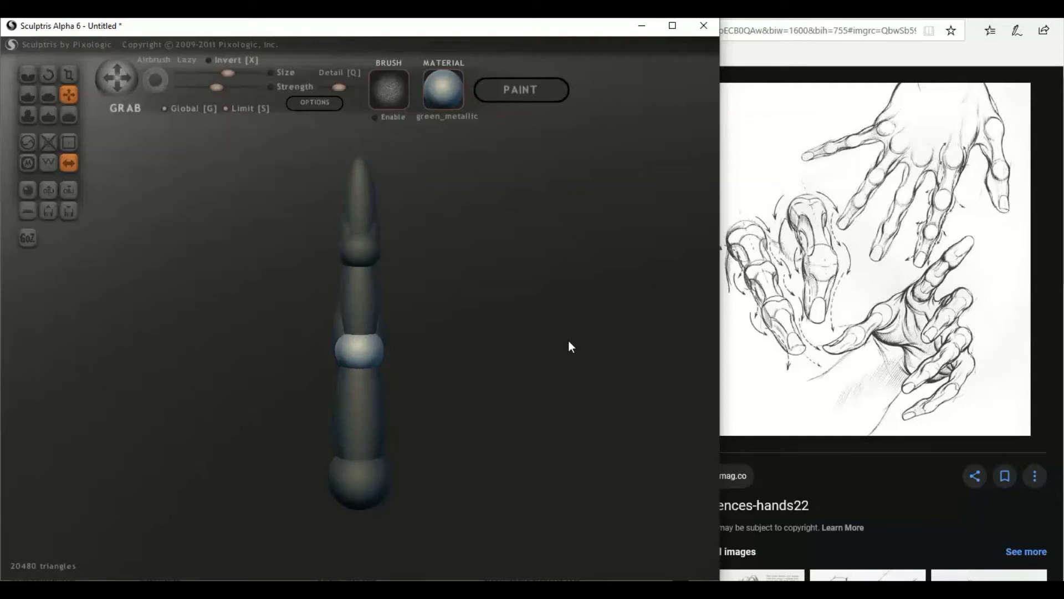
mouse_move(552, 340)
mouse_down()
mouse_move(424, 340)
mouse_move(508, 337)
mouse_up()
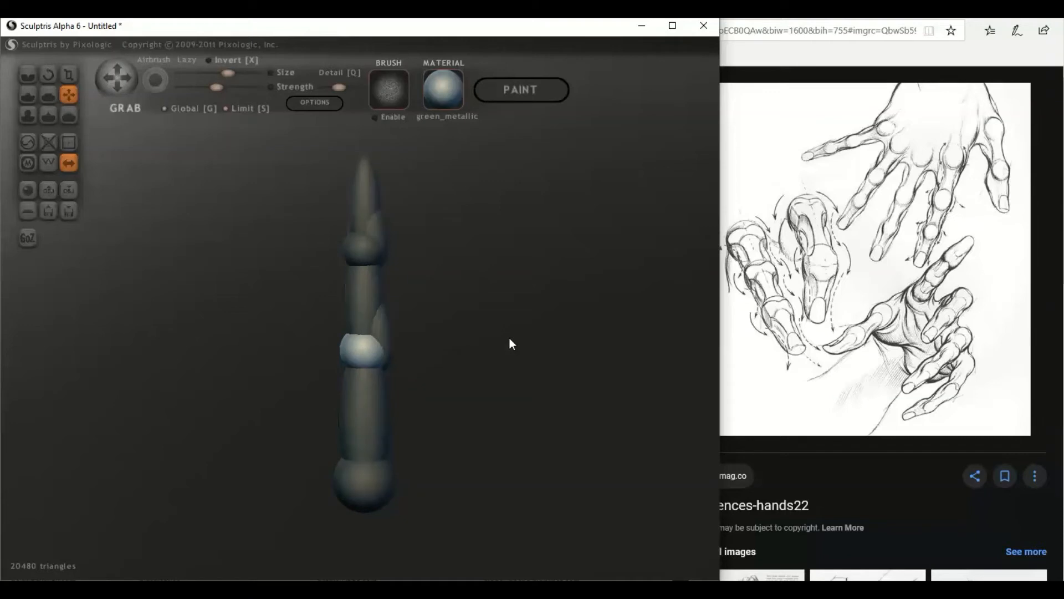
drag(506, 344, 576, 351)
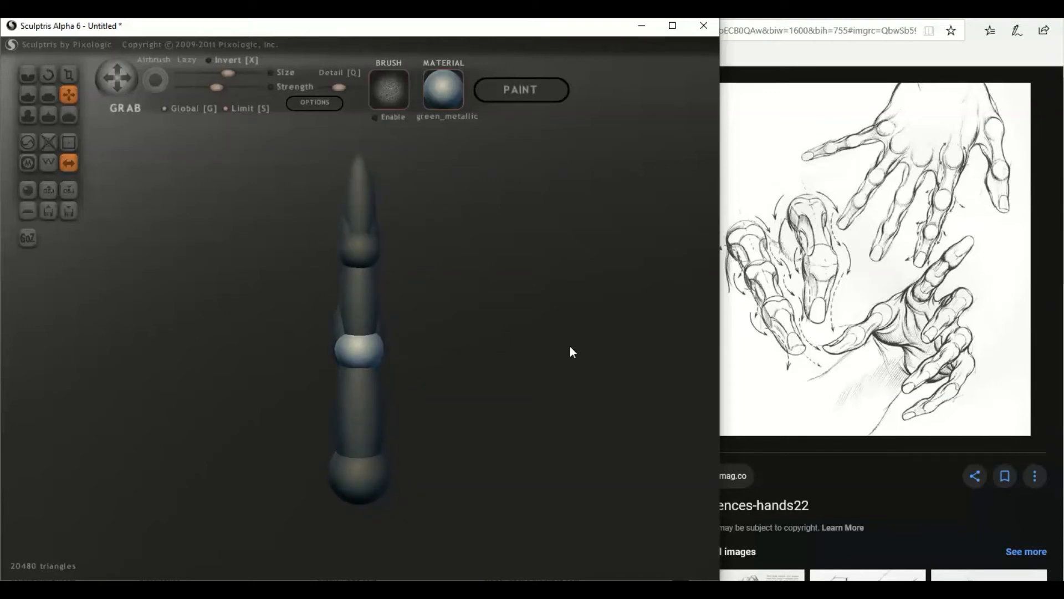
mouse_move(569, 347)
mouse_down()
mouse_move(527, 349)
mouse_move(535, 343)
mouse_up()
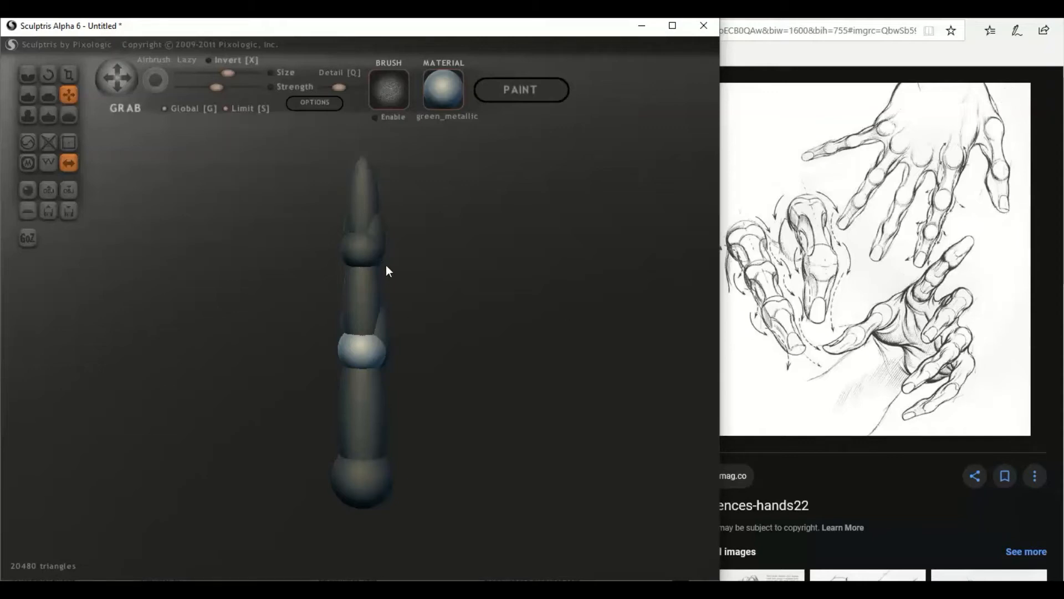
mouse_move(379, 267)
mouse_down()
mouse_move(443, 301)
mouse_move(381, 283)
mouse_up()
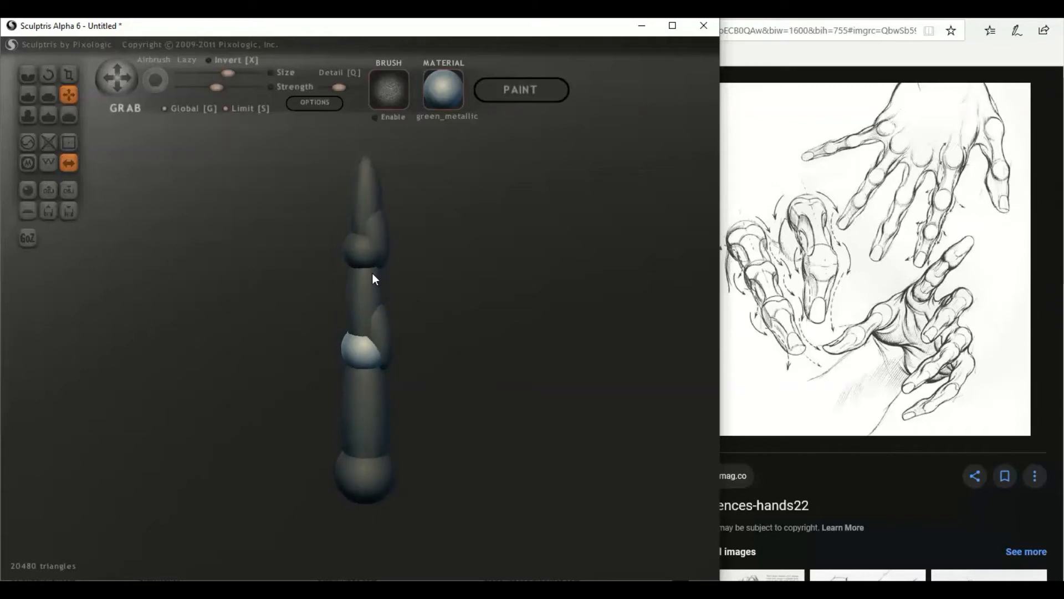
mouse_move(379, 436)
mouse_down()
mouse_move(561, 397)
mouse_move(425, 318)
mouse_move(461, 295)
mouse_move(406, 310)
mouse_move(305, 302)
mouse_move(370, 307)
mouse_move(344, 309)
mouse_up()
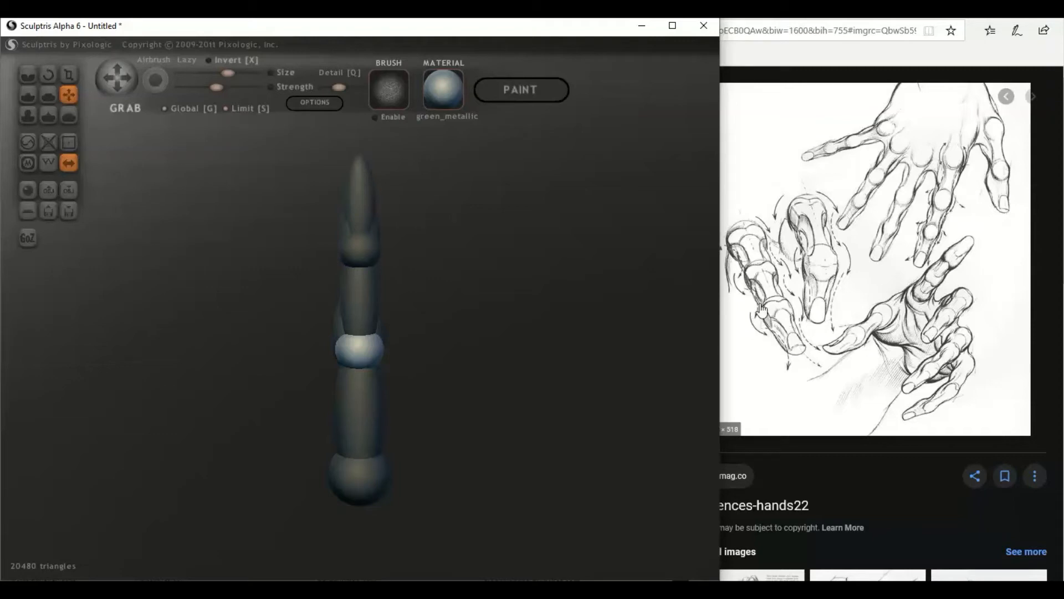
drag(603, 343, 550, 337)
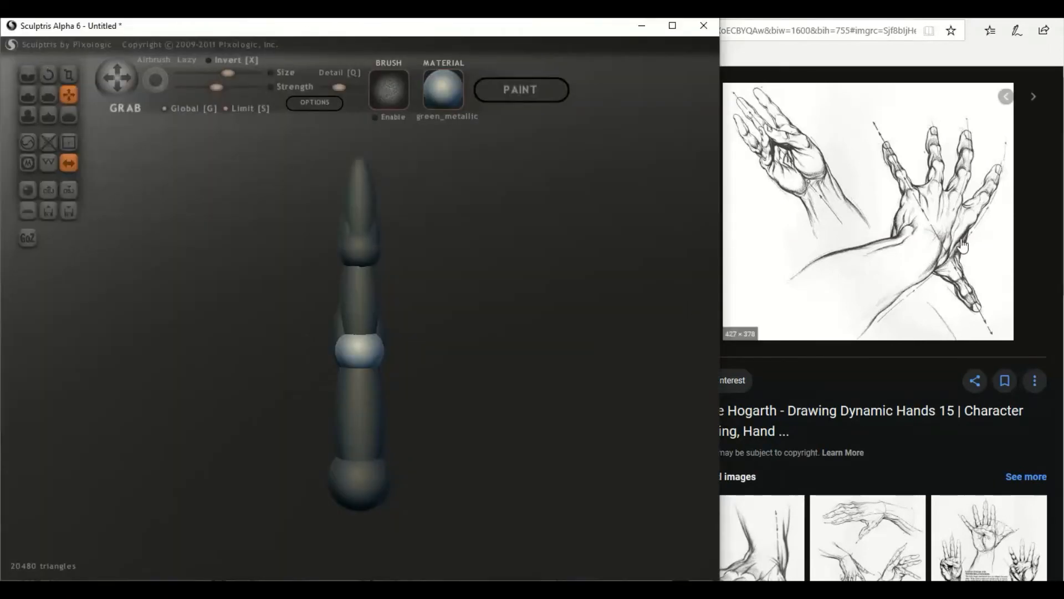
drag(468, 350, 491, 327)
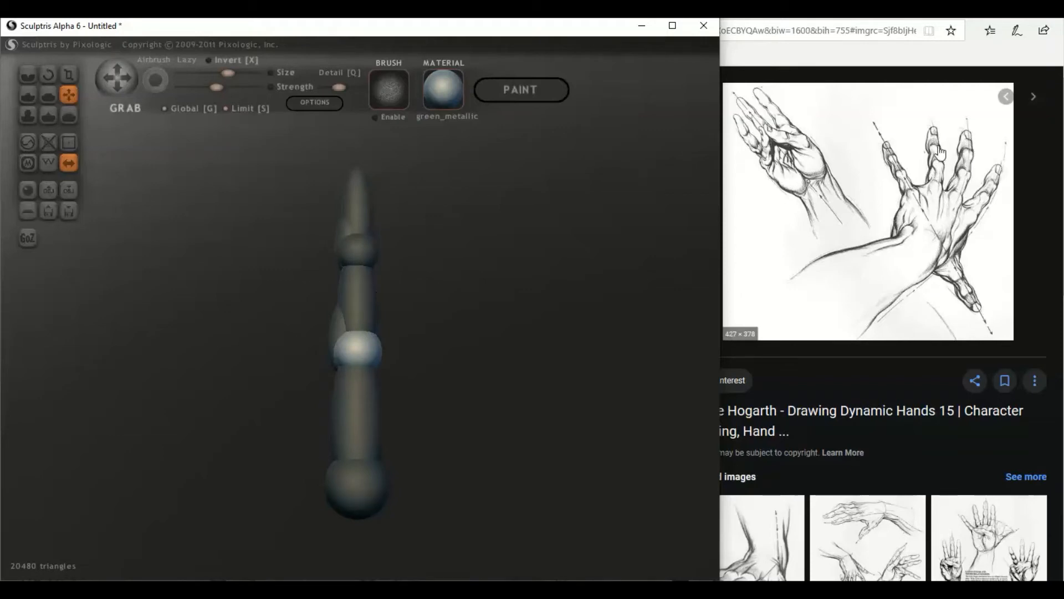
drag(498, 280, 552, 272)
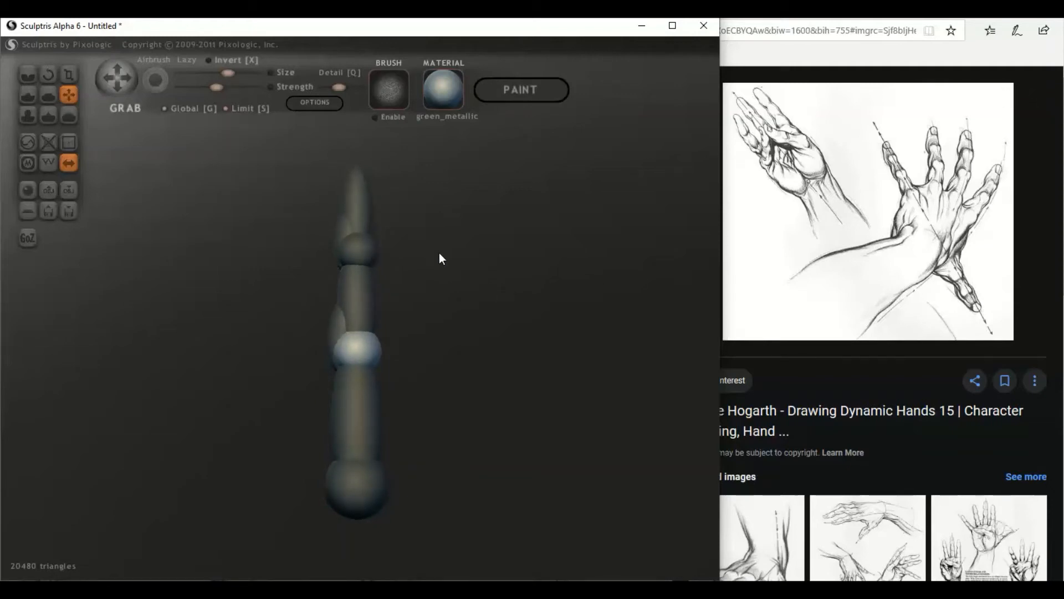
- Adjust the upper joint's paired forms slightly and scale up the fingertip segment so it is thicker
drag(348, 232, 340, 232)
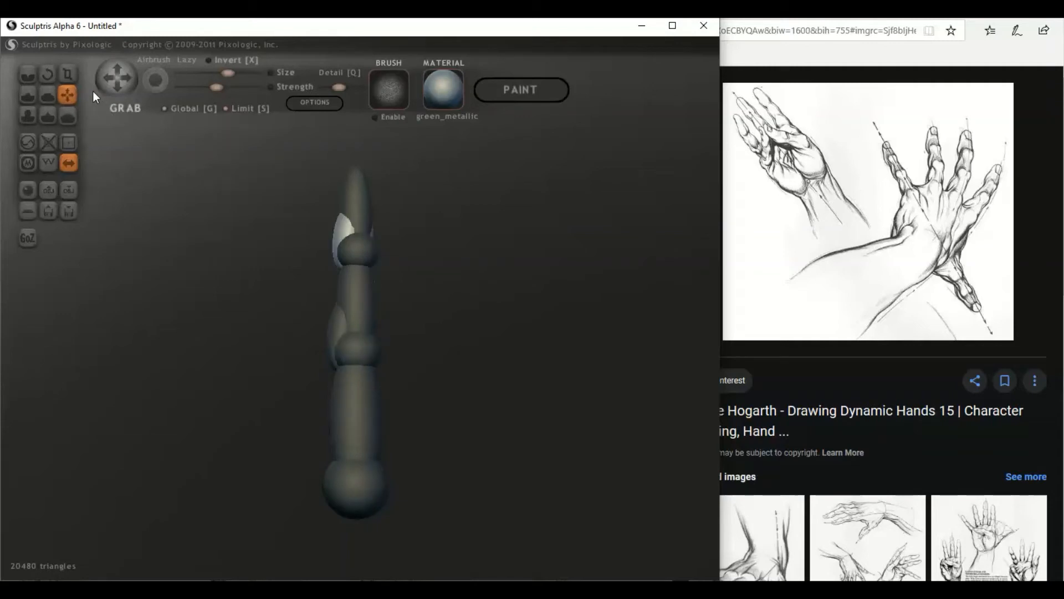
click(68, 74)
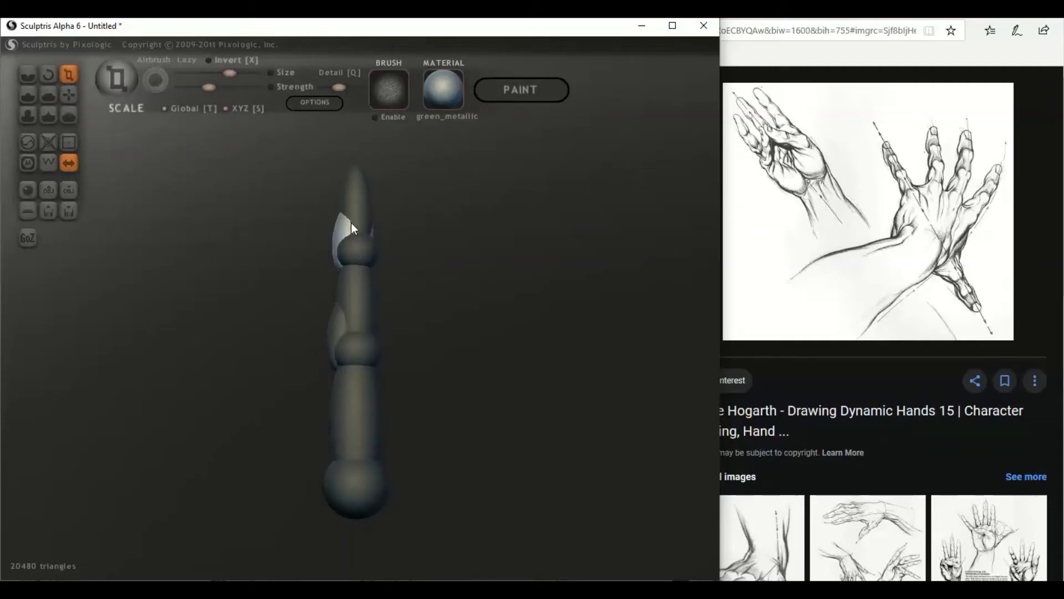
mouse_move(410, 243)
mouse_down()
mouse_move(506, 252)
mouse_move(427, 202)
mouse_up()
- Lock the selection on the fingertip segment, tilt it toward the palm side and adjust its position above the upper joint
click(47, 74)
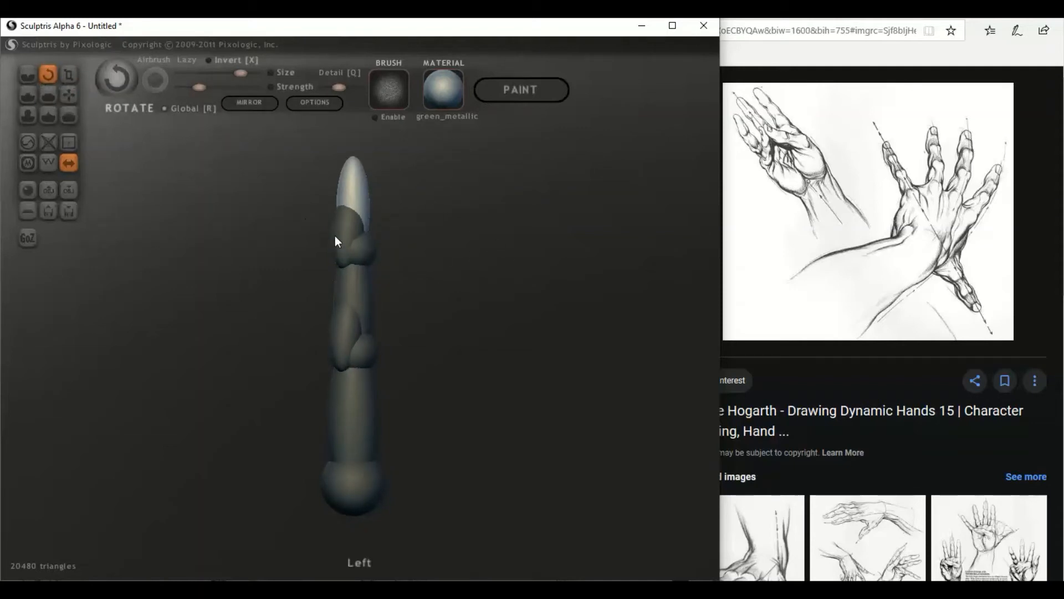
key(Return)
drag(343, 254, 316, 252)
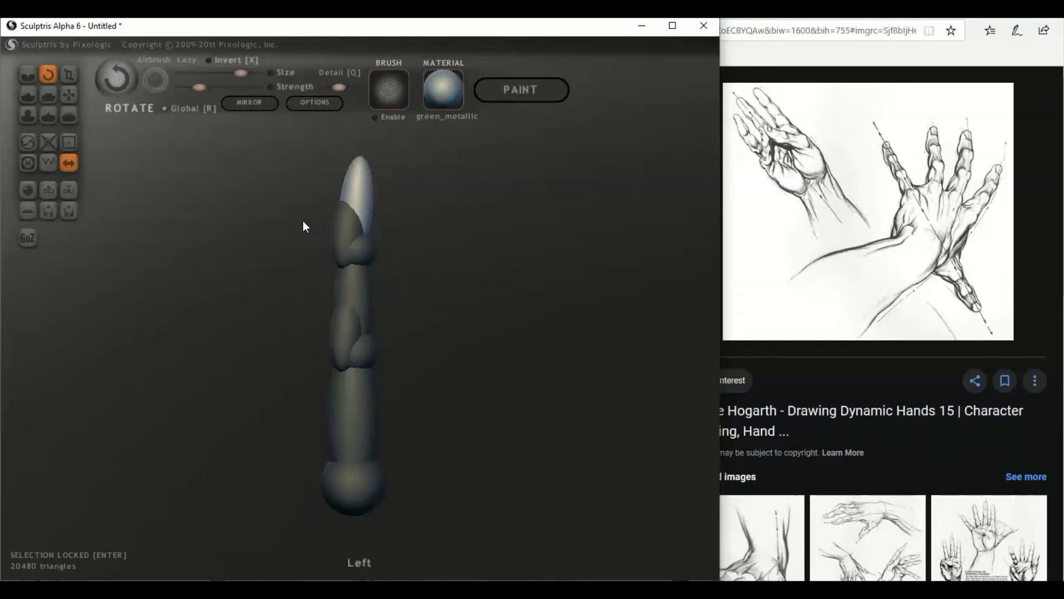
click(70, 95)
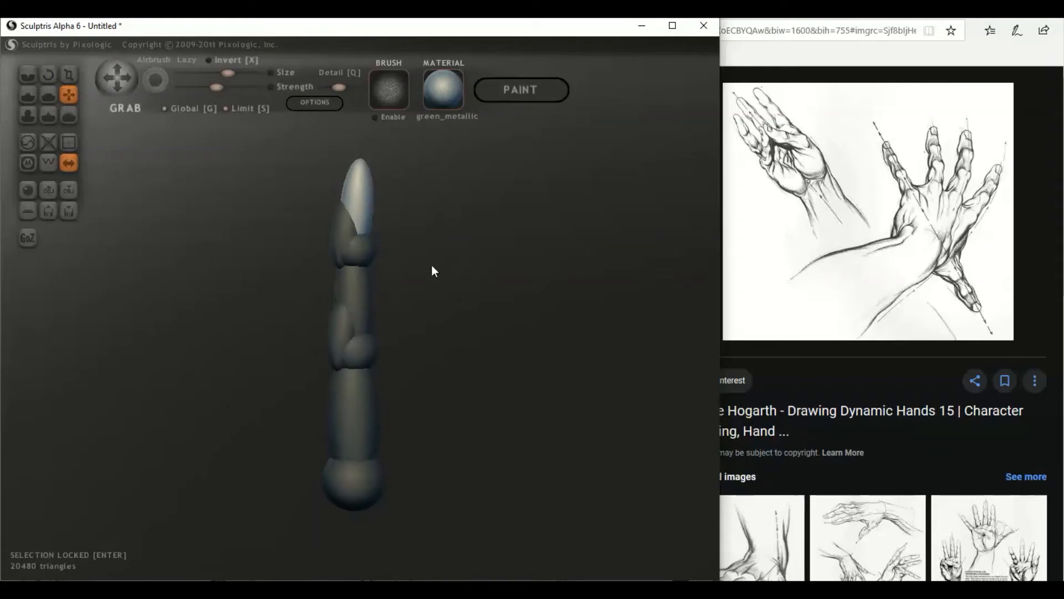
mouse_move(441, 259)
mouse_down()
mouse_move(392, 266)
mouse_move(380, 260)
mouse_move(388, 254)
mouse_up()
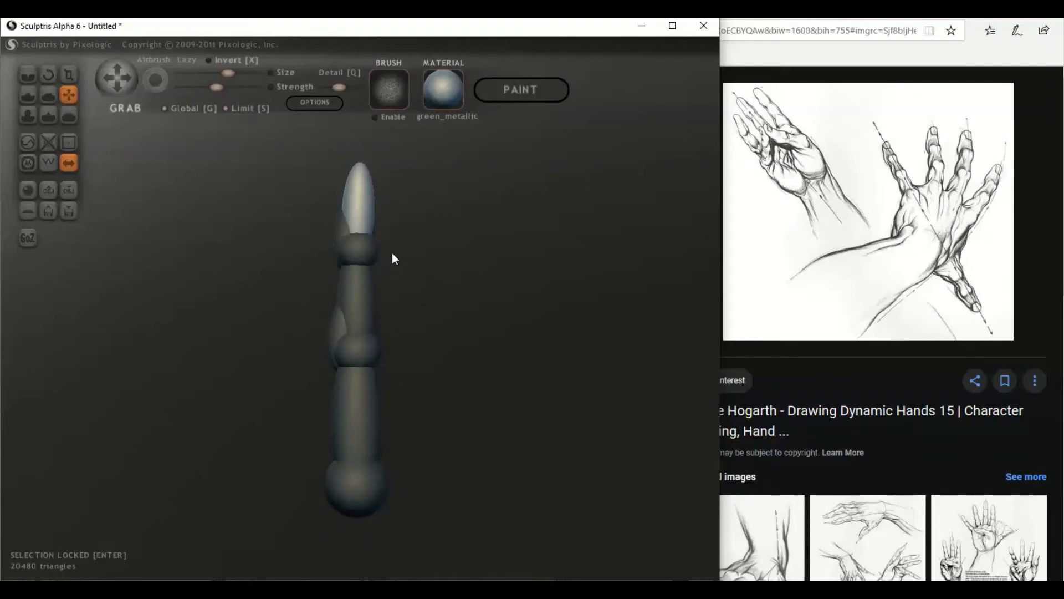
drag(398, 256, 404, 257)
drag(516, 360, 318, 398)
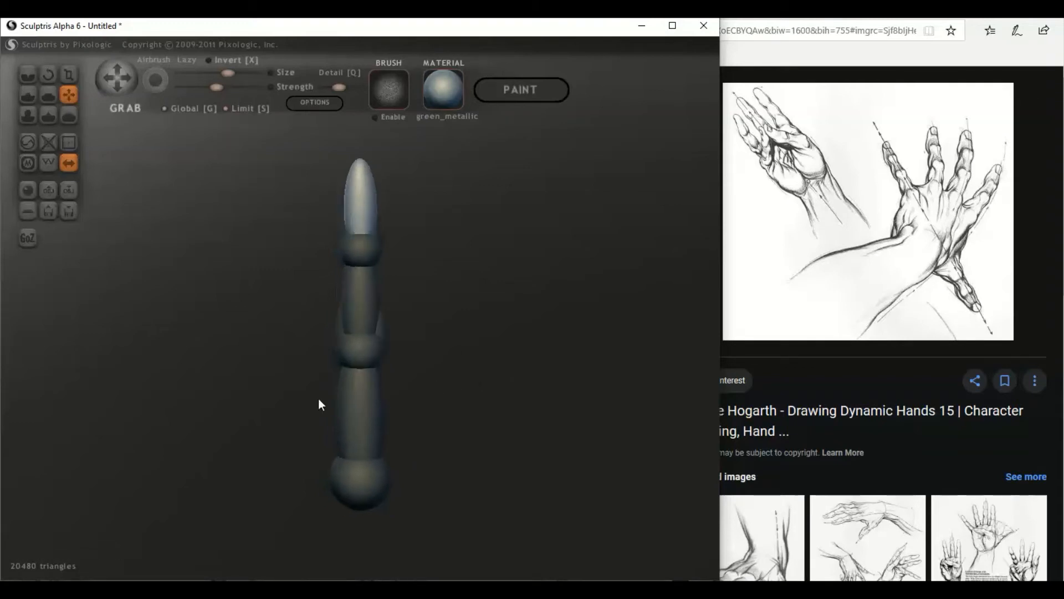
- Duplicate the fingertip segment and place the copy over the palm side of the segment between the upper and middle joints
click(365, 296)
drag(471, 355, 496, 332)
click(370, 215)
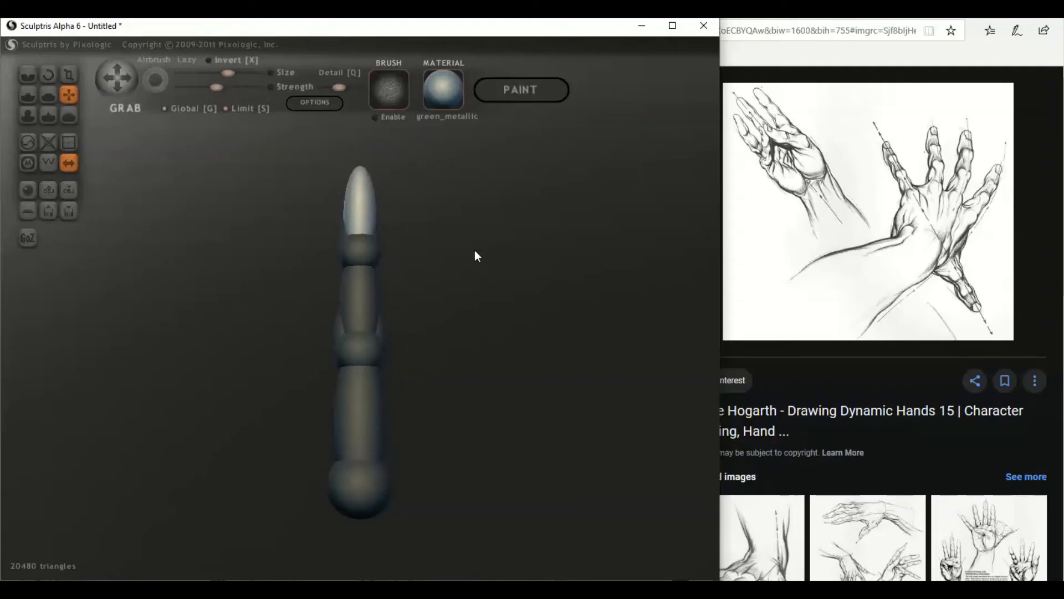
drag(370, 229, 377, 289)
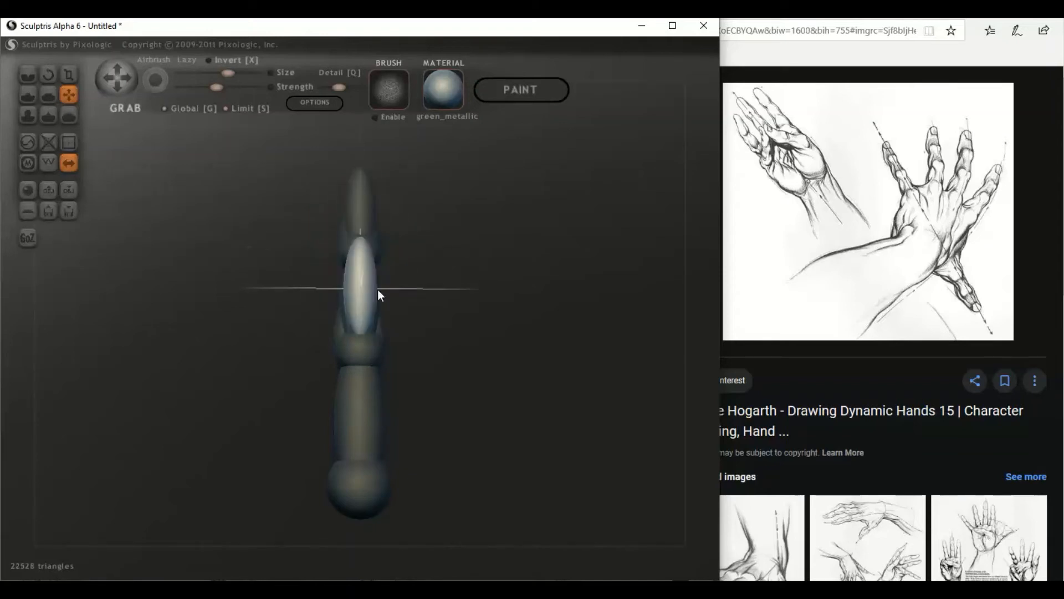
- Stretch the copied form lengthwise and, from the right view, rotate it parallel to the finger's palm side
click(68, 75)
drag(359, 287, 377, 215)
drag(408, 273, 328, 280)
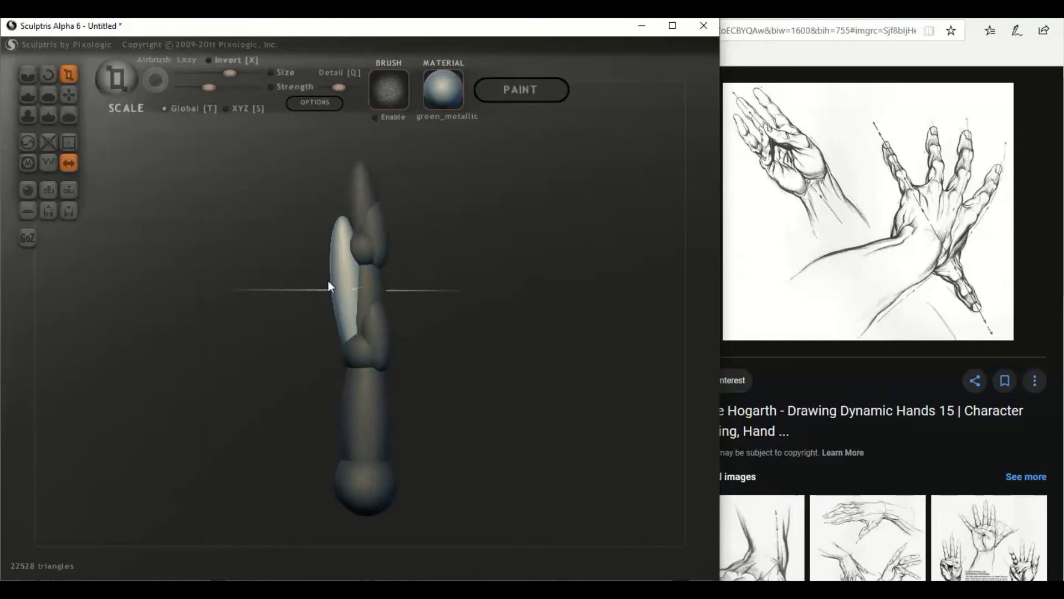
drag(291, 237, 287, 239)
shift+click(287, 240)
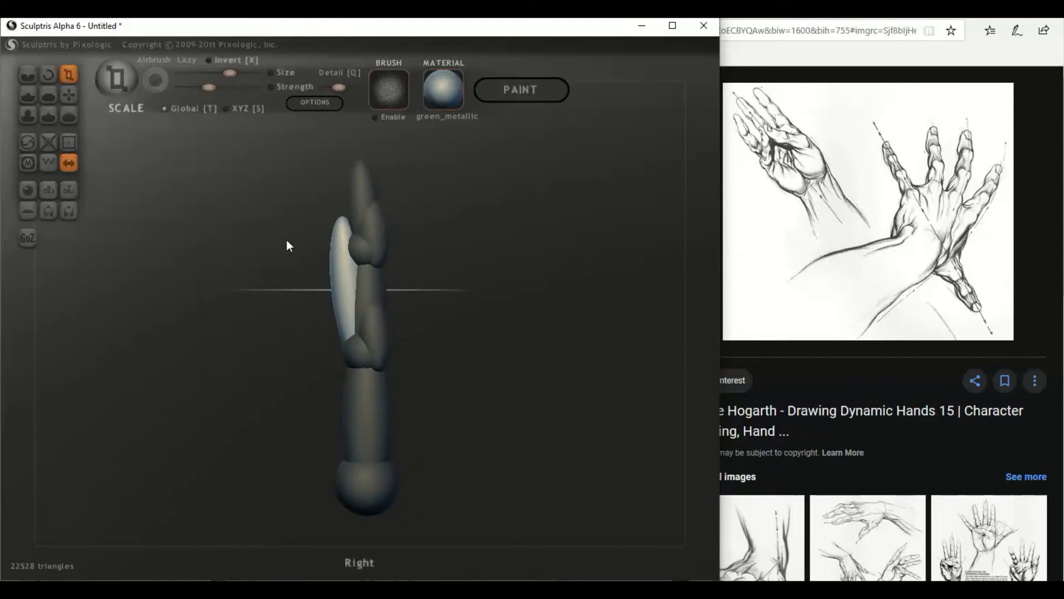
click(49, 72)
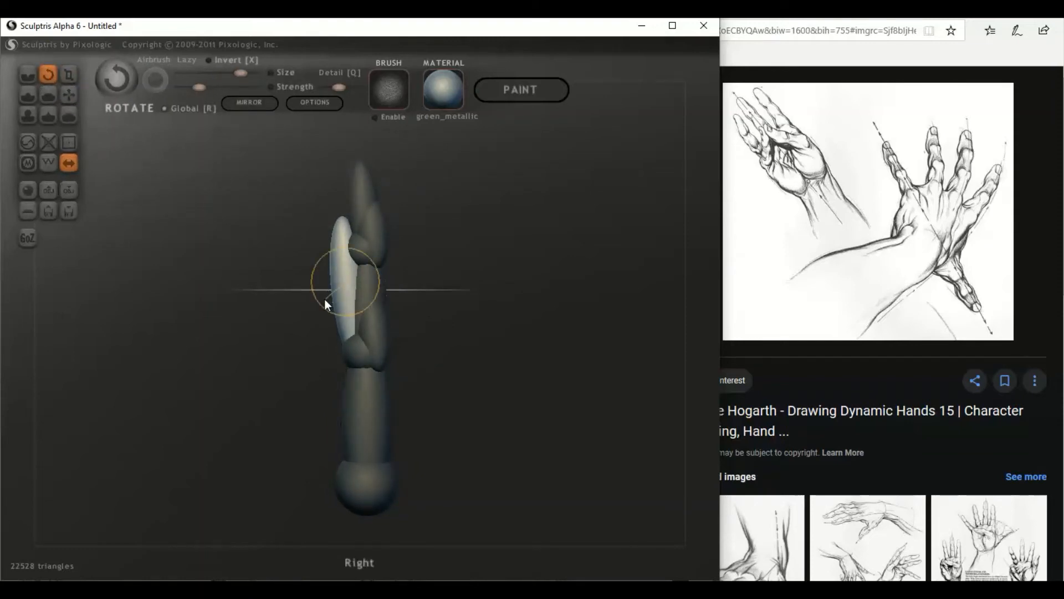
drag(325, 304, 311, 293)
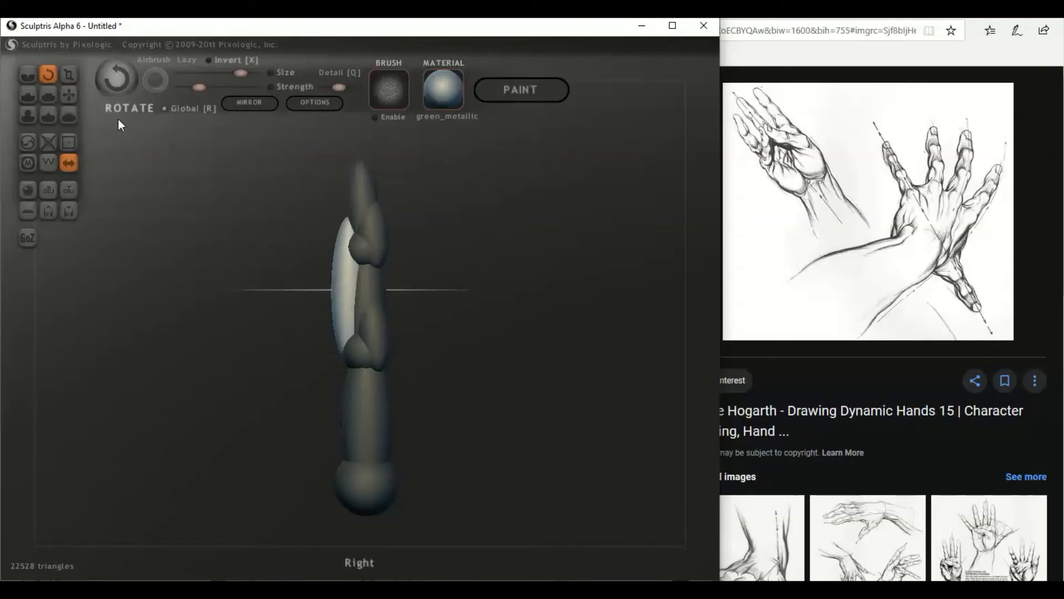
- Scale the palm-side form non-uniformly so it is slimmer, and sink it into the segment between the upper and middle joints
click(72, 77)
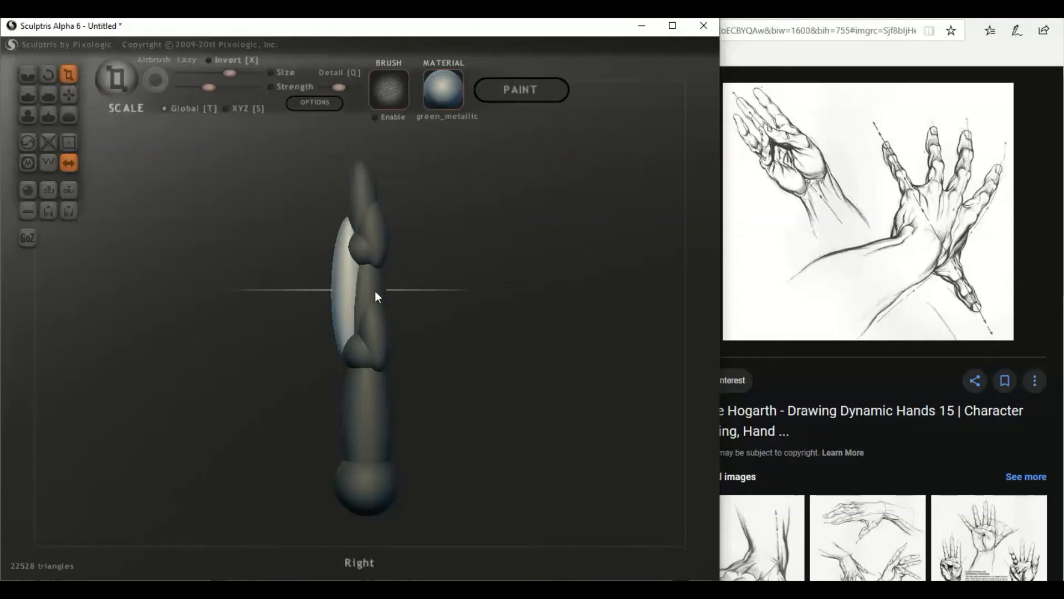
click(238, 110)
drag(340, 276, 233, 282)
click(69, 95)
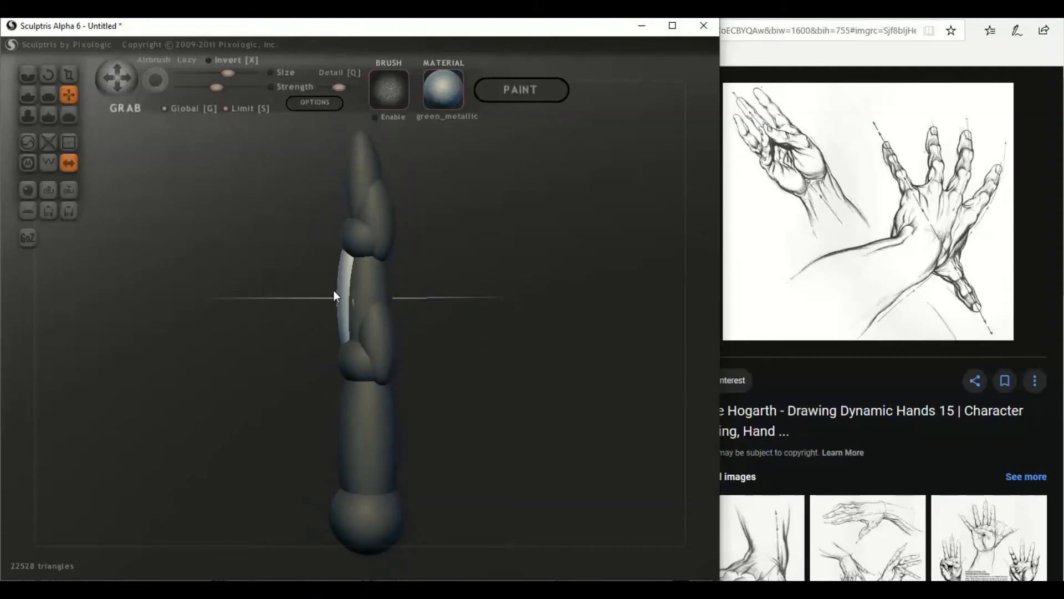
drag(340, 290, 468, 331)
- Duplicate the slim form onto the palm side of the segment between the middle and base joints, and undo the extra copy
scroll(445, 320, down, 3)
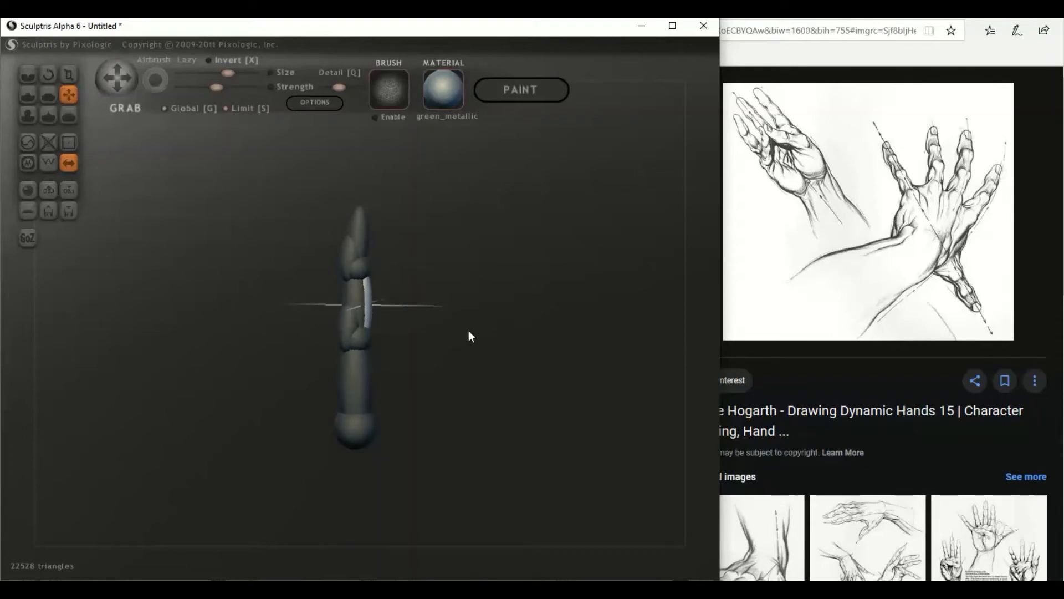
click(371, 373)
drag(404, 377, 344, 380)
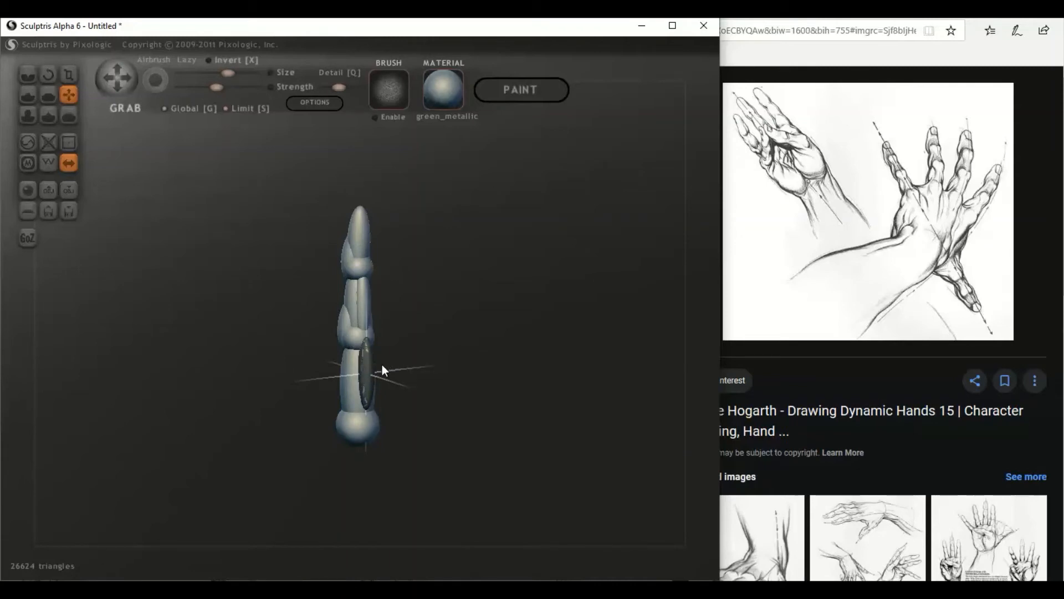
scroll(377, 367, up, 5)
drag(433, 366, 371, 351)
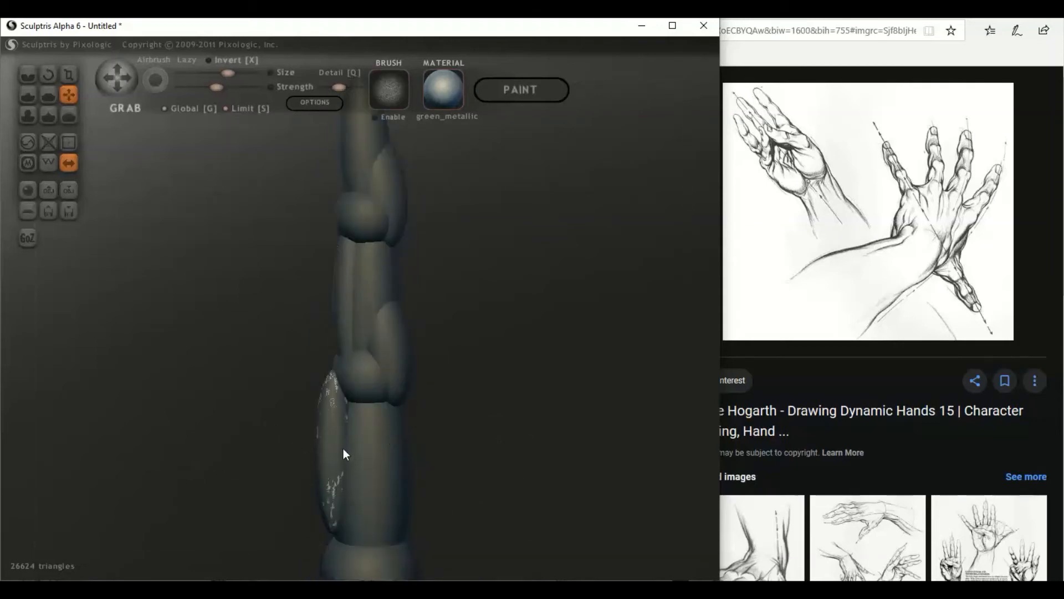
key(ctrl+z)
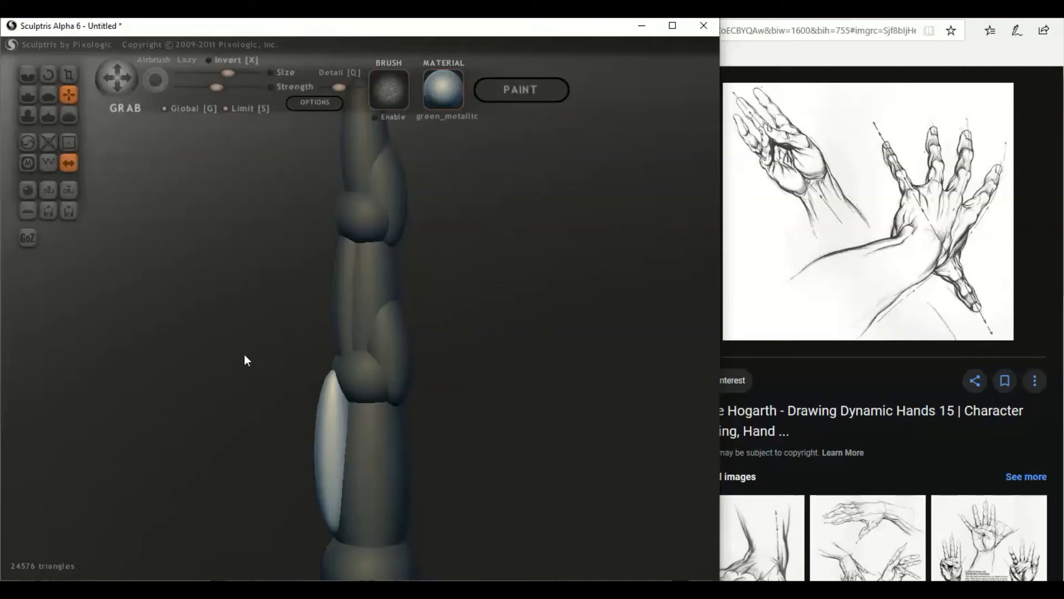
mouse_move(244, 355)
mouse_down()
mouse_move(331, 399)
mouse_move(345, 383)
mouse_move(359, 397)
mouse_move(431, 397)
mouse_up()
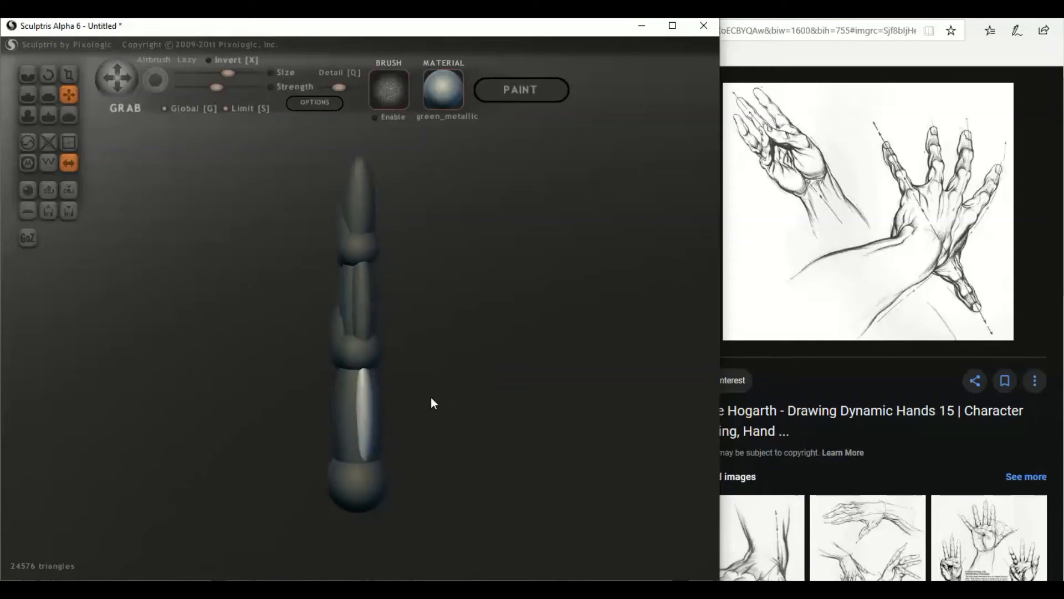
- Thin the copied palm-side form and slightly adjust the scale of the segment behind it
click(70, 76)
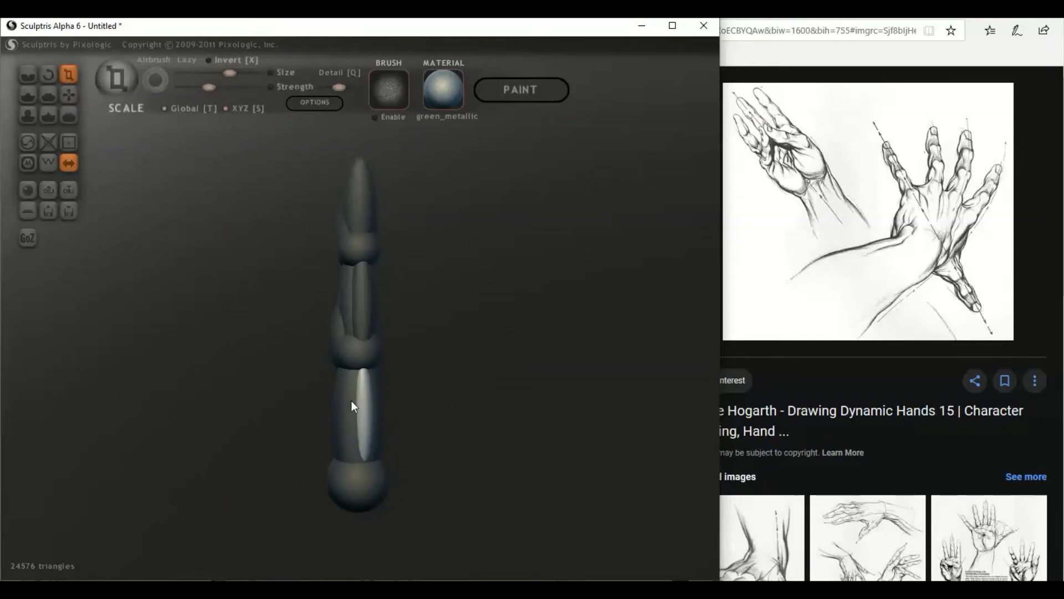
drag(409, 381, 326, 397)
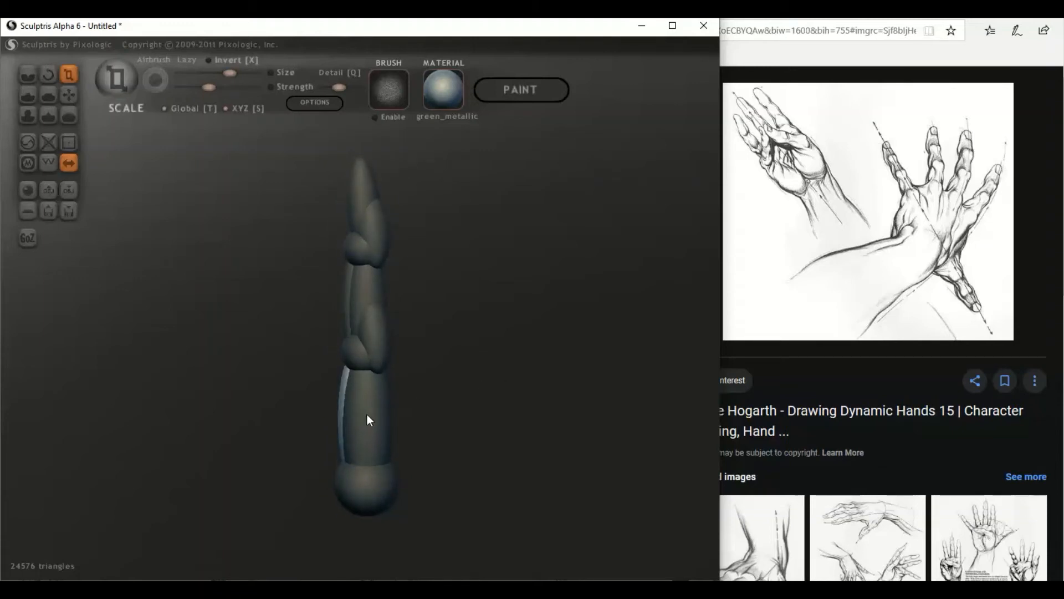
drag(474, 400, 450, 391)
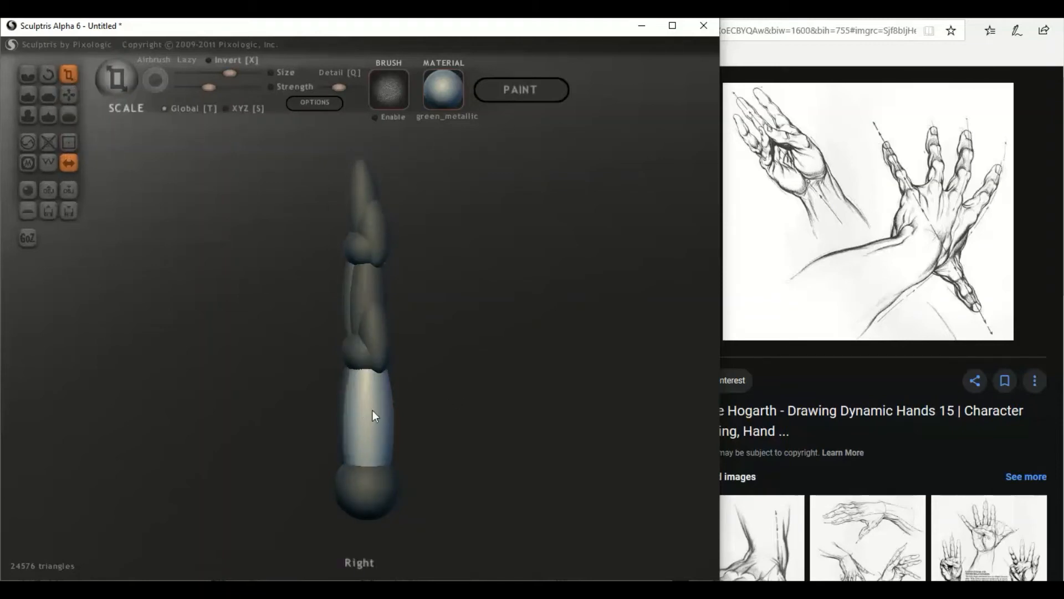
drag(379, 414, 367, 417)
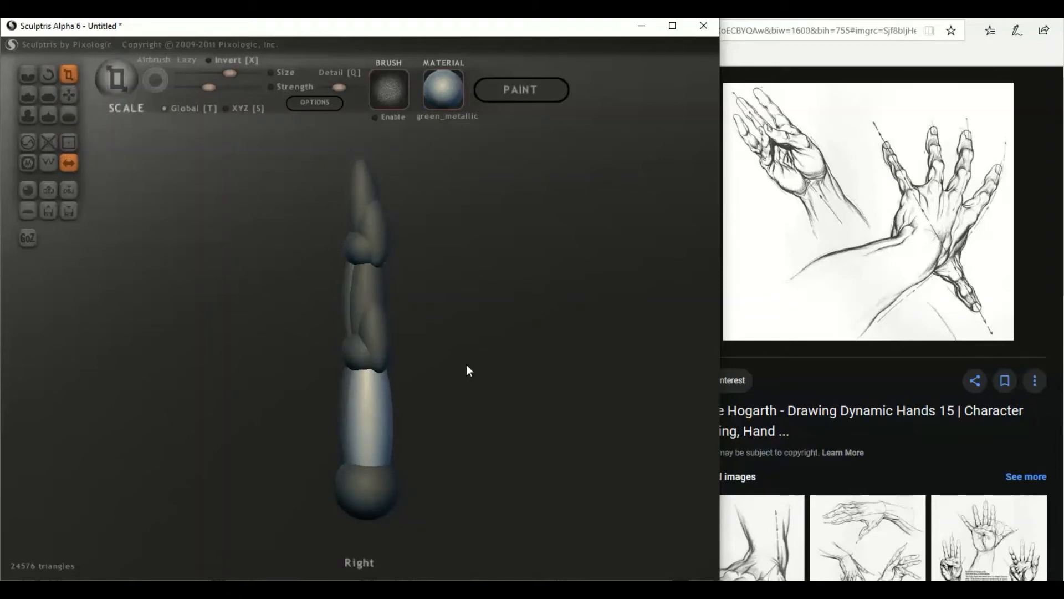
drag(467, 370, 427, 363)
drag(371, 299, 400, 298)
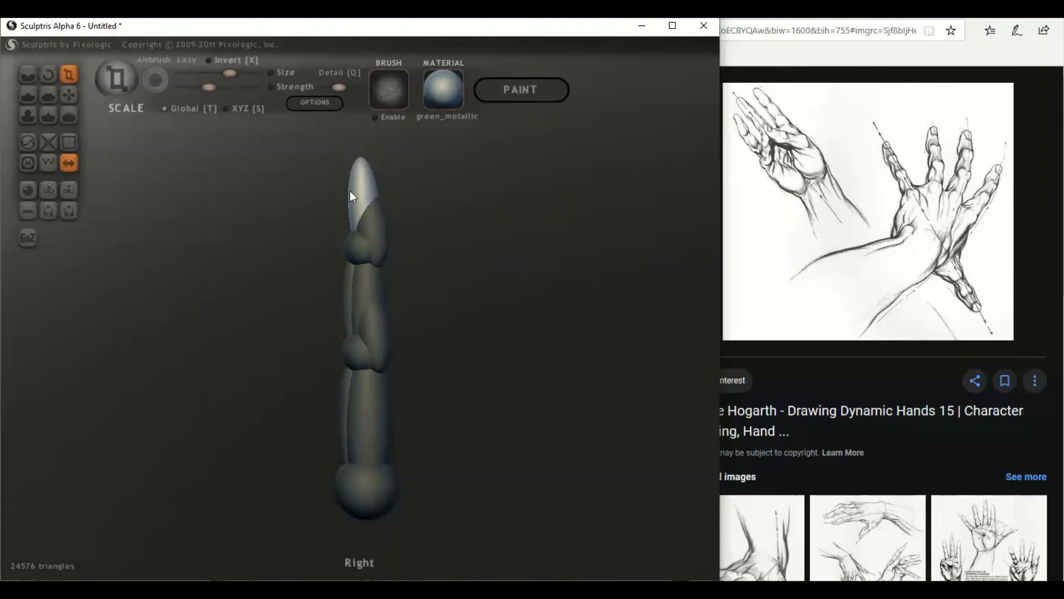
- Shift the middle joint sphere slightly toward the palm side so it protrudes behind the knuckle pair
mouse_move(418, 257)
mouse_down()
mouse_move(537, 251)
mouse_move(423, 318)
mouse_move(373, 332)
mouse_move(176, 337)
mouse_up()
scroll(357, 334, up, 5)
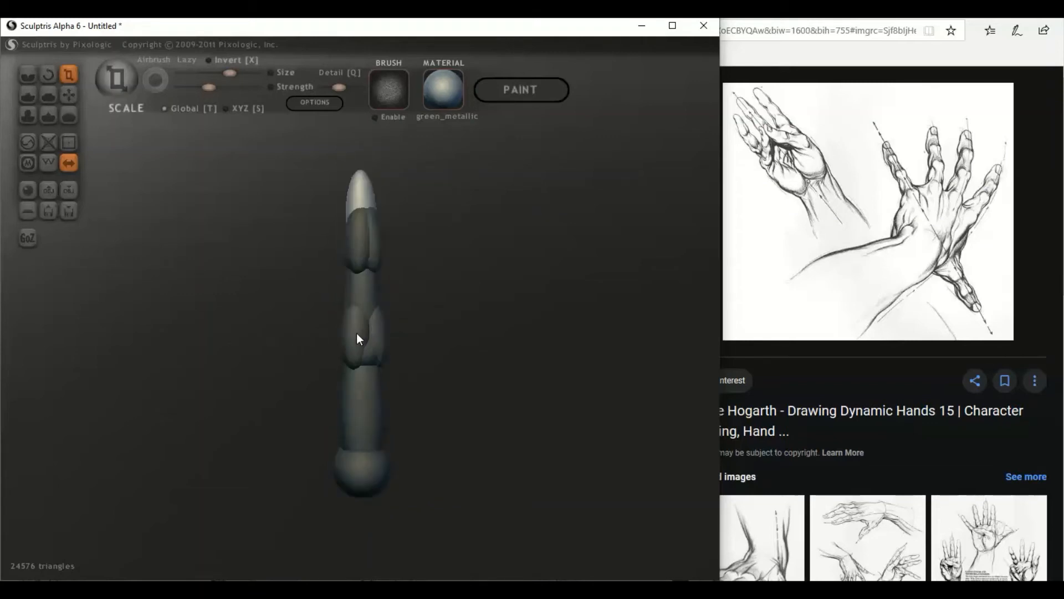
mouse_move(464, 331)
mouse_down()
mouse_move(510, 321)
mouse_move(414, 338)
mouse_move(322, 337)
mouse_move(341, 344)
mouse_move(326, 333)
mouse_up()
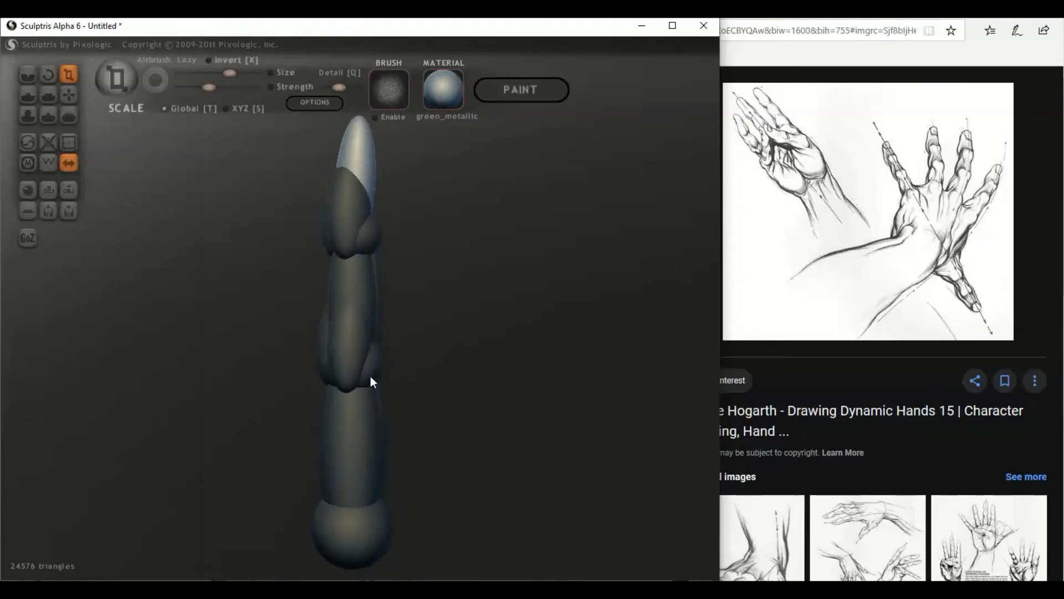
drag(373, 381, 307, 275)
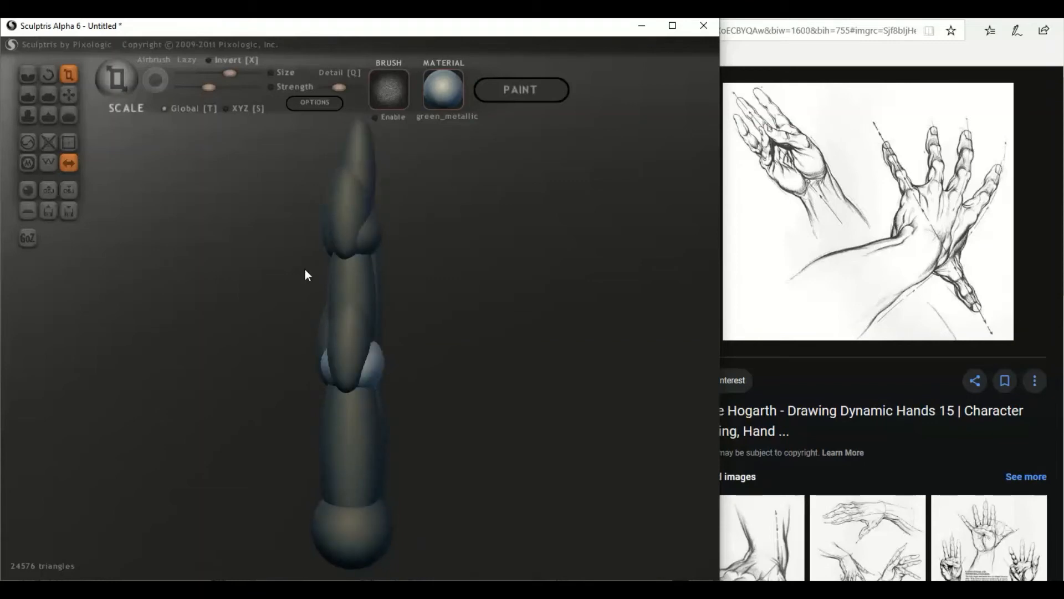
click(69, 94)
drag(372, 374, 375, 375)
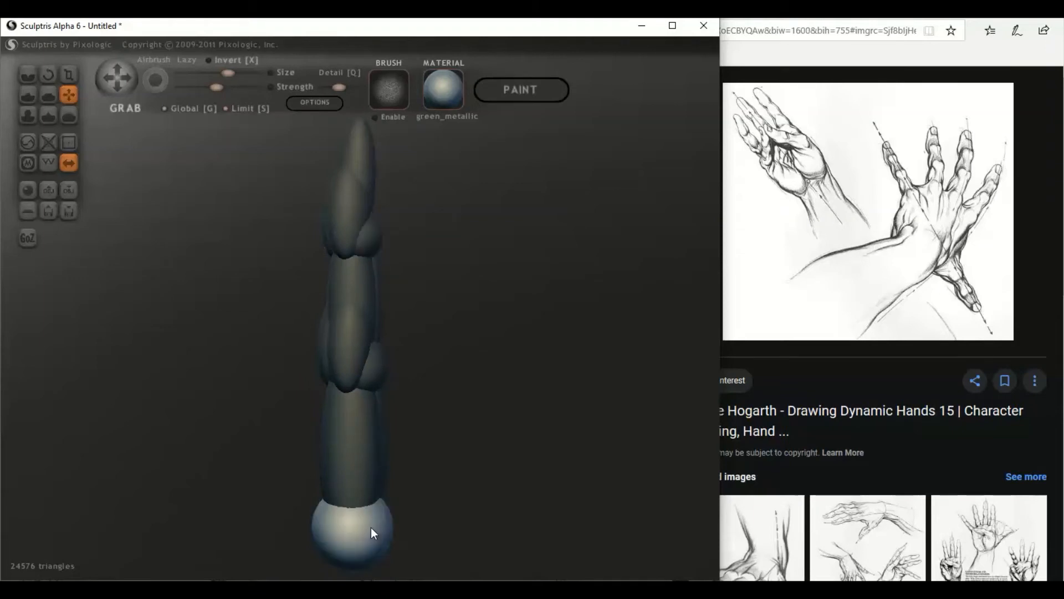
- Switch to the browser, bring up the GetDrawings hand study as reference, and return to Sculptris to compare the finger with it
scroll(370, 504, down, 2)
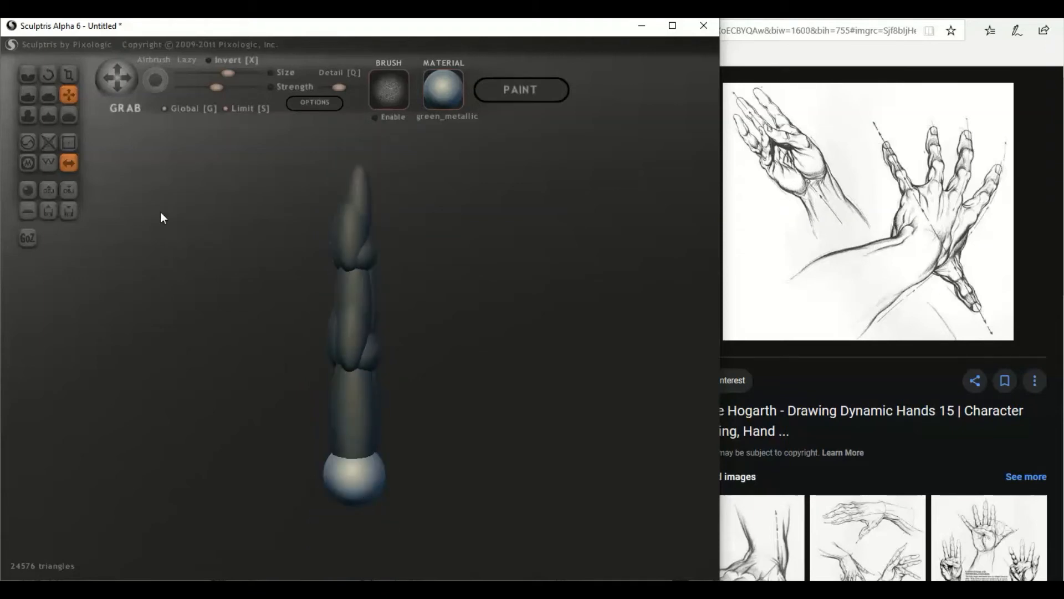
click(69, 74)
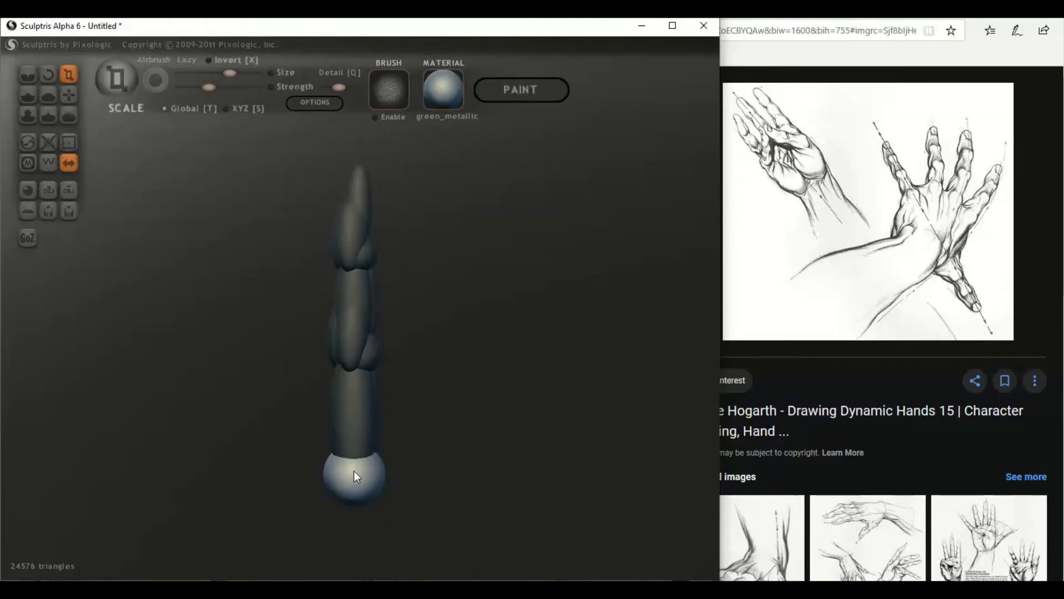
drag(319, 470, 292, 447)
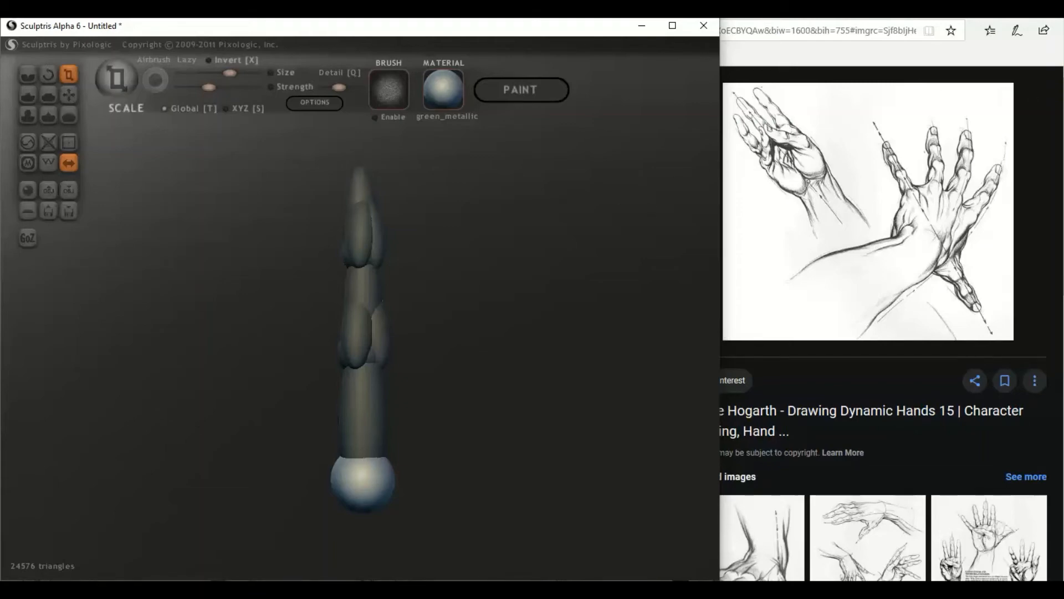
key(alt+Tab)
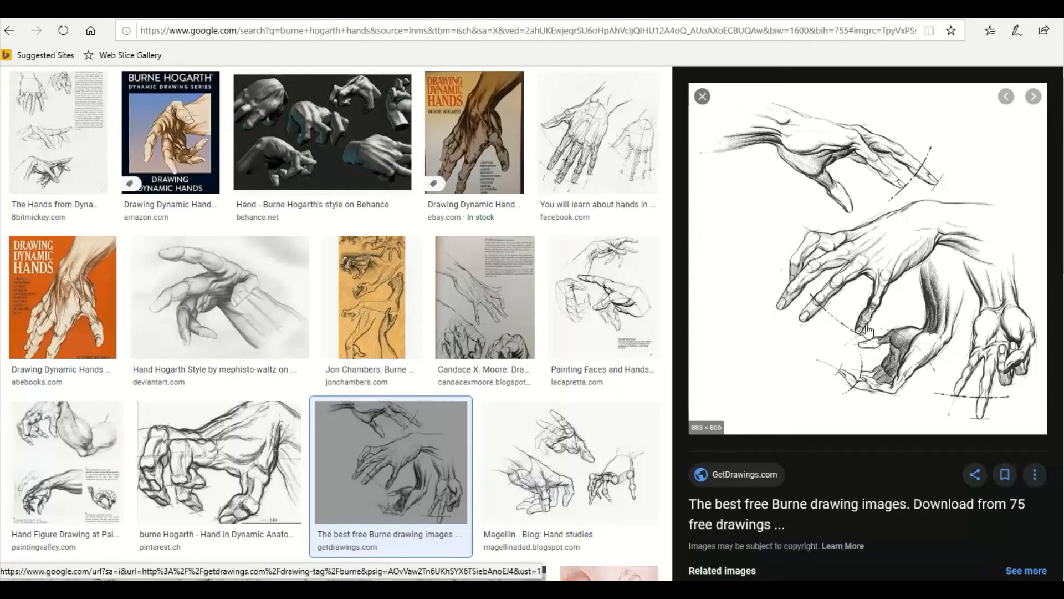
key(alt+Tab)
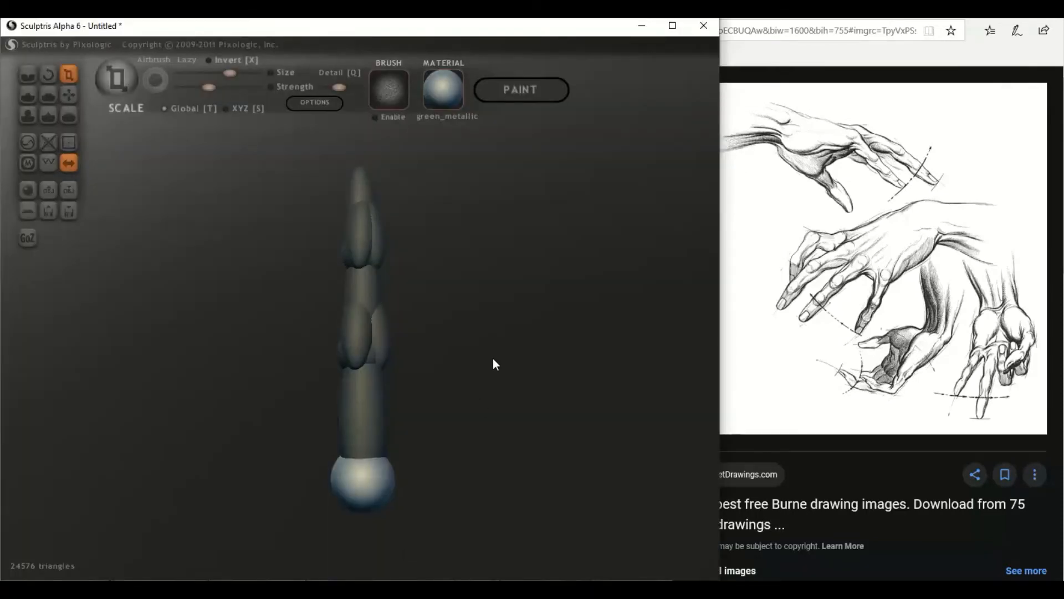
mouse_move(491, 363)
mouse_down()
mouse_move(385, 458)
mouse_move(484, 359)
mouse_move(320, 396)
mouse_move(486, 415)
mouse_move(456, 397)
mouse_move(147, 399)
mouse_move(117, 380)
mouse_move(171, 367)
mouse_move(165, 380)
mouse_move(141, 374)
mouse_up()
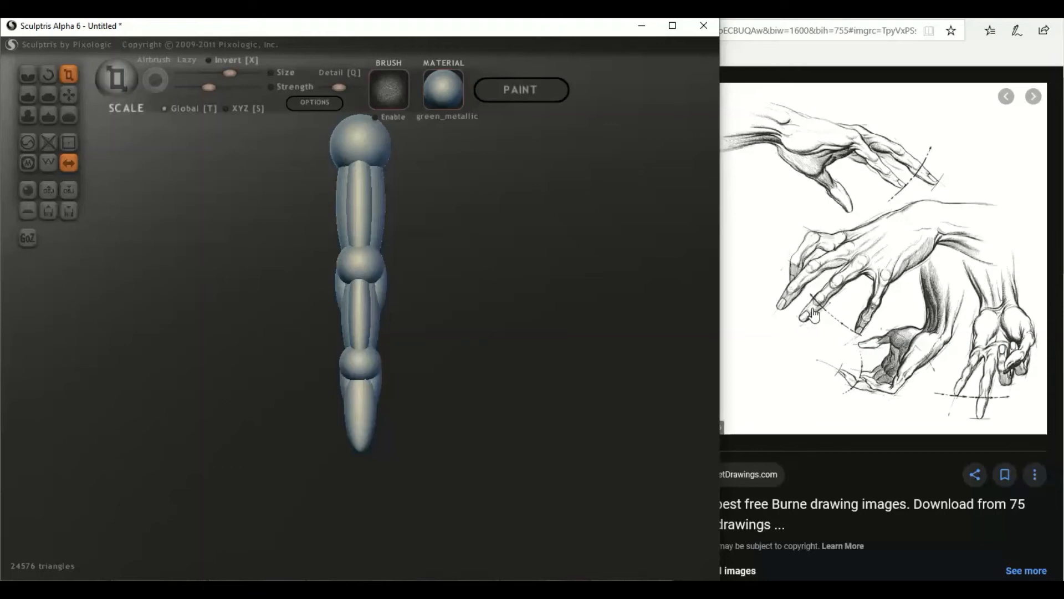
mouse_move(453, 408)
mouse_down()
mouse_move(373, 423)
mouse_move(435, 430)
mouse_up()
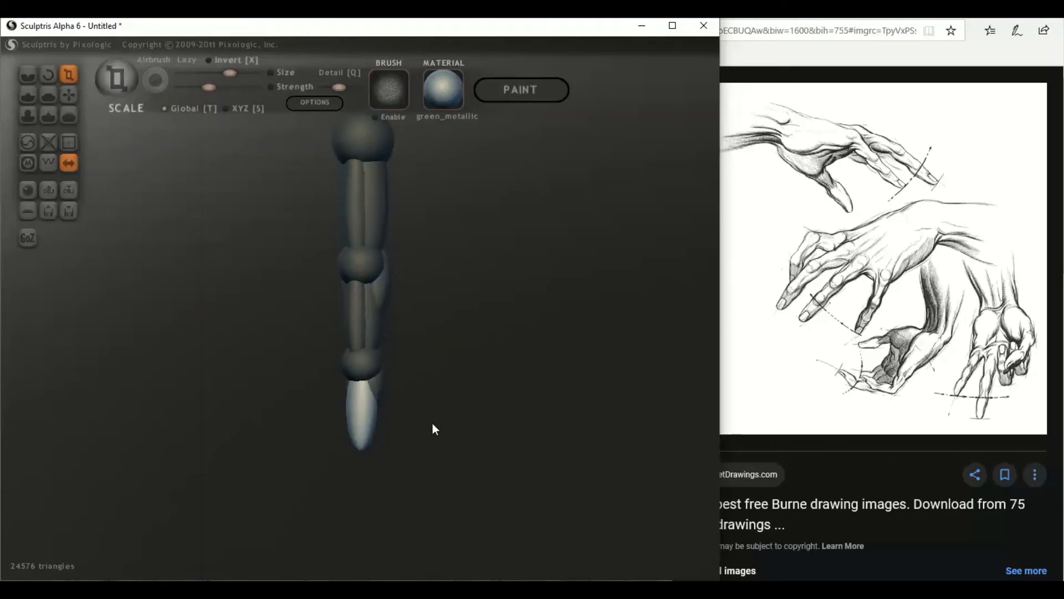
- From the front view, duplicate the fingertip segment as a mirrored pair on either side of the fingertip
key(shift)
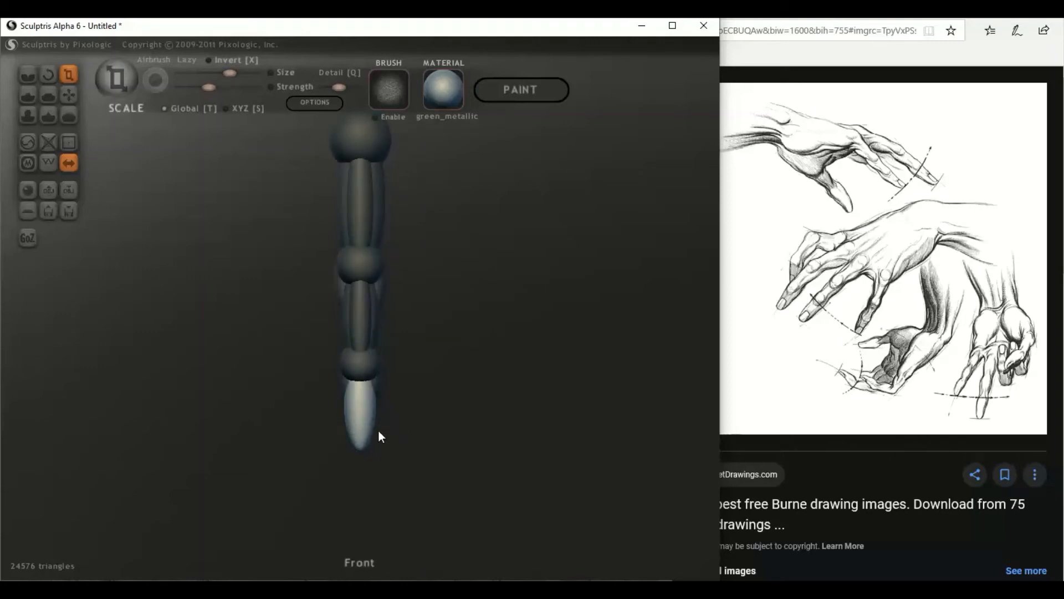
key(space)
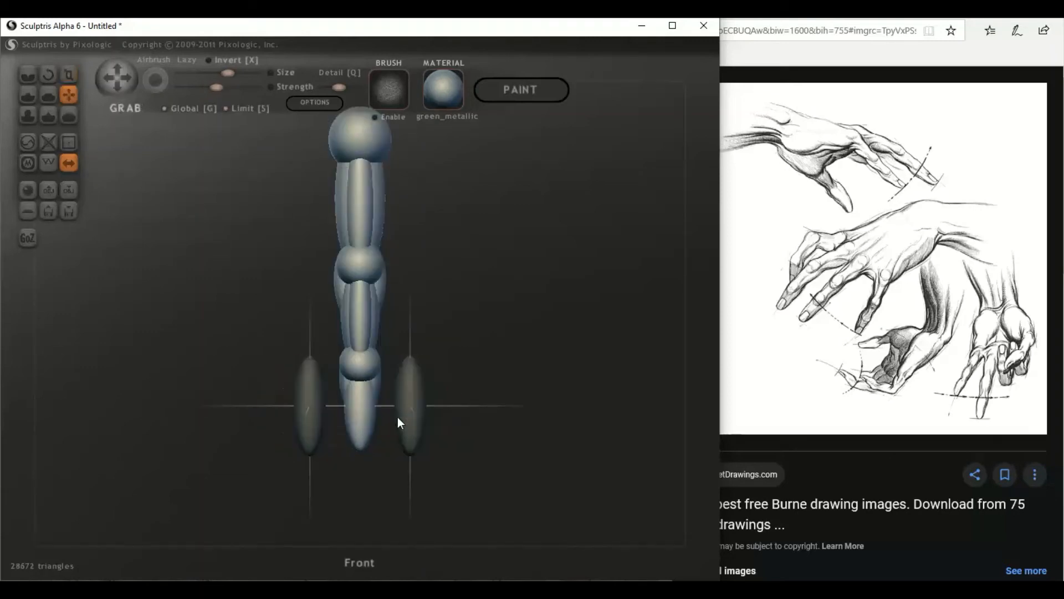
click(298, 370)
- Scale the mirrored pair down to small, slim forms about half the fingertip's length, undoing the first attempt
click(66, 75)
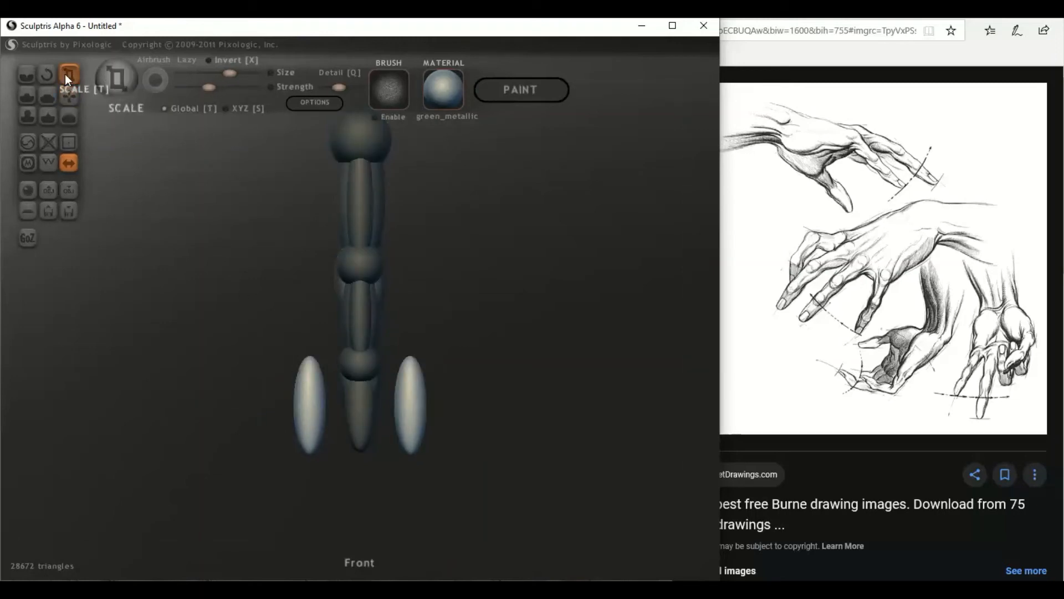
drag(422, 395, 368, 423)
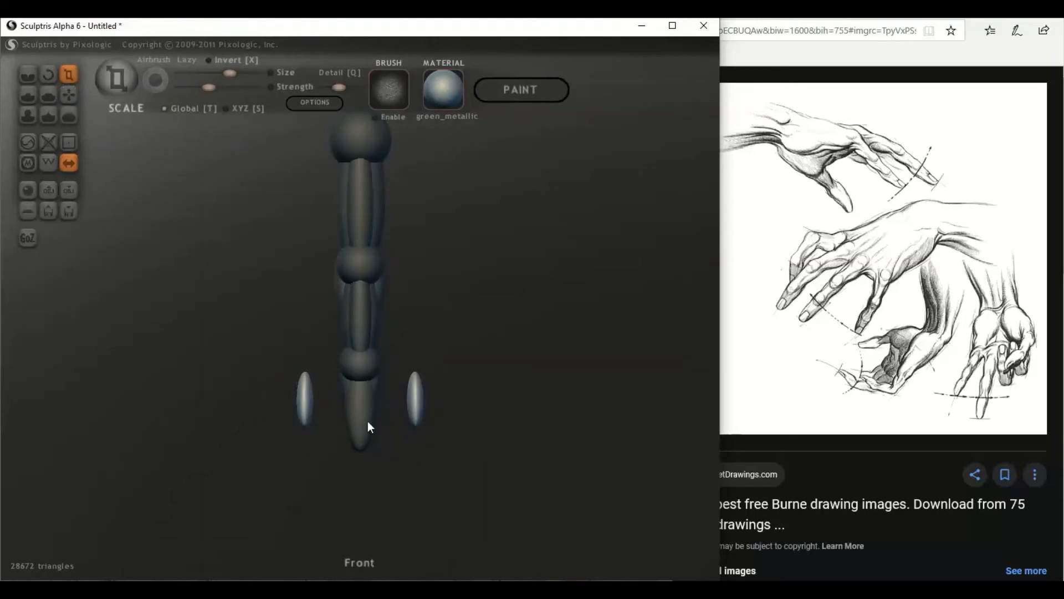
drag(510, 428, 506, 428)
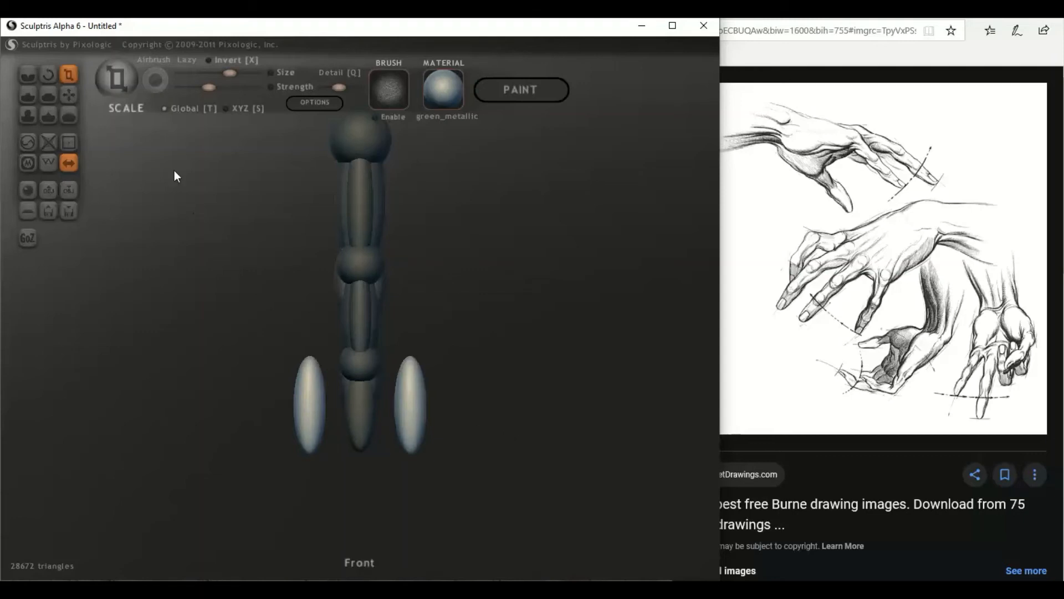
drag(404, 398, 221, 517)
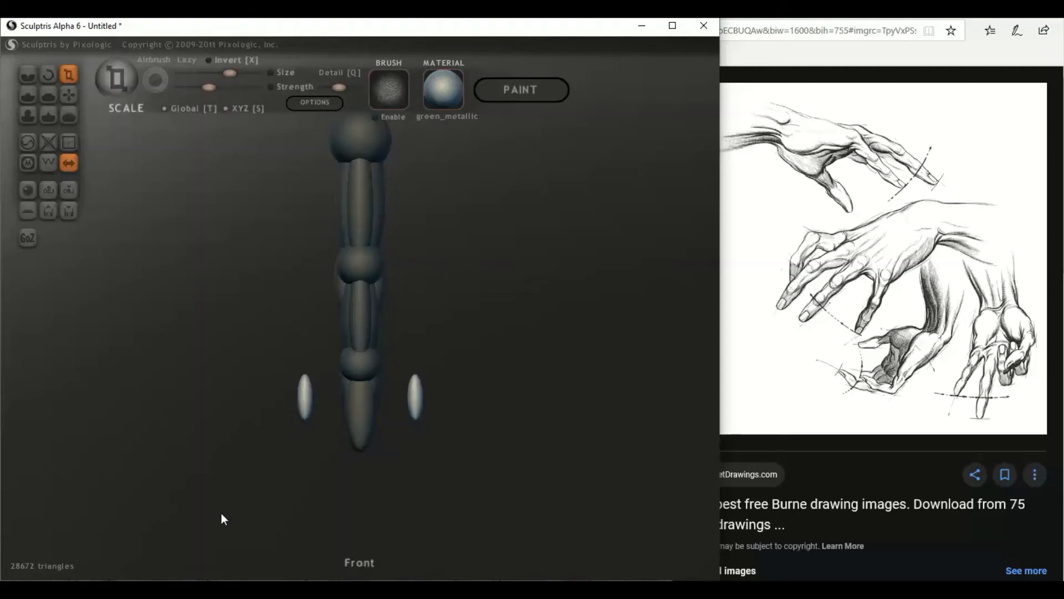
drag(416, 396, 394, 414)
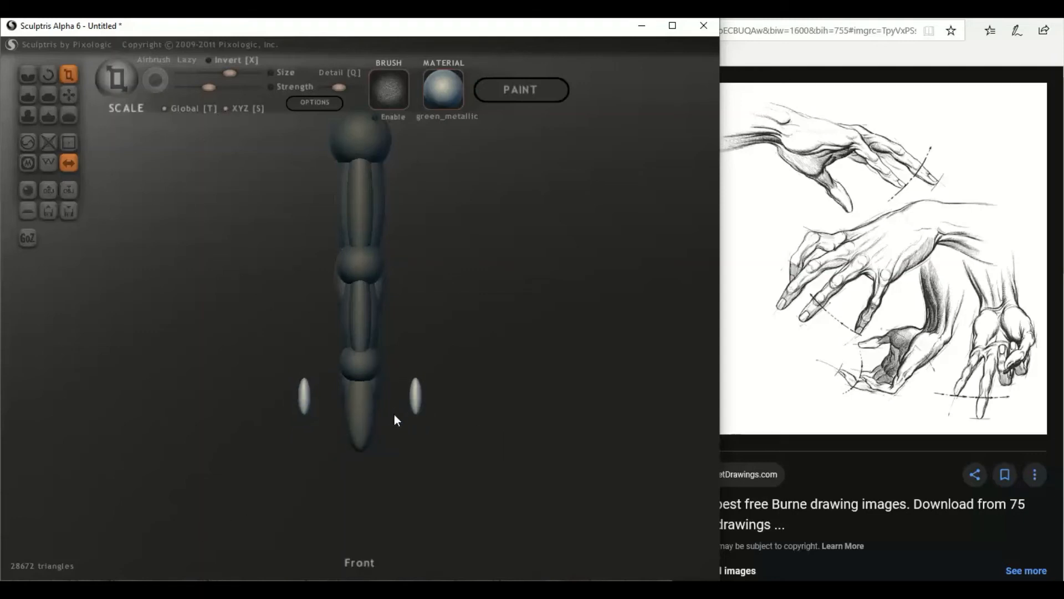
- Move the small pair onto the sides of the fingertip near its end and rotate the forms to follow its taper
click(68, 95)
mouse_move(301, 397)
mouse_down()
mouse_move(320, 421)
mouse_move(344, 427)
mouse_move(315, 328)
mouse_move(324, 287)
mouse_move(324, 317)
mouse_move(254, 396)
mouse_move(337, 425)
mouse_move(333, 408)
mouse_move(315, 403)
mouse_move(378, 401)
mouse_move(261, 417)
mouse_move(413, 421)
mouse_move(255, 369)
mouse_up()
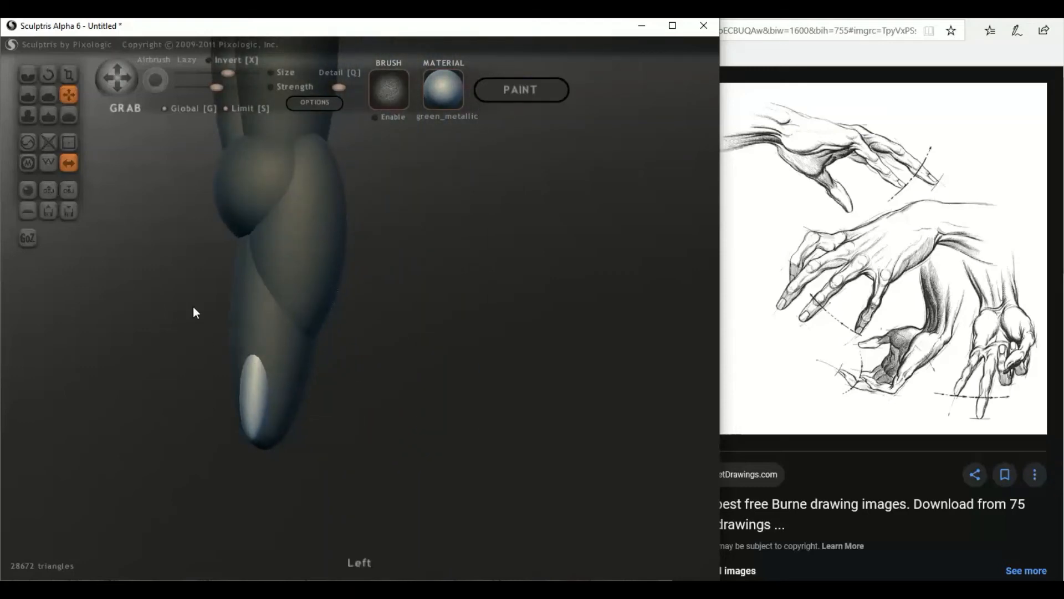
scroll(193, 307, down, 3)
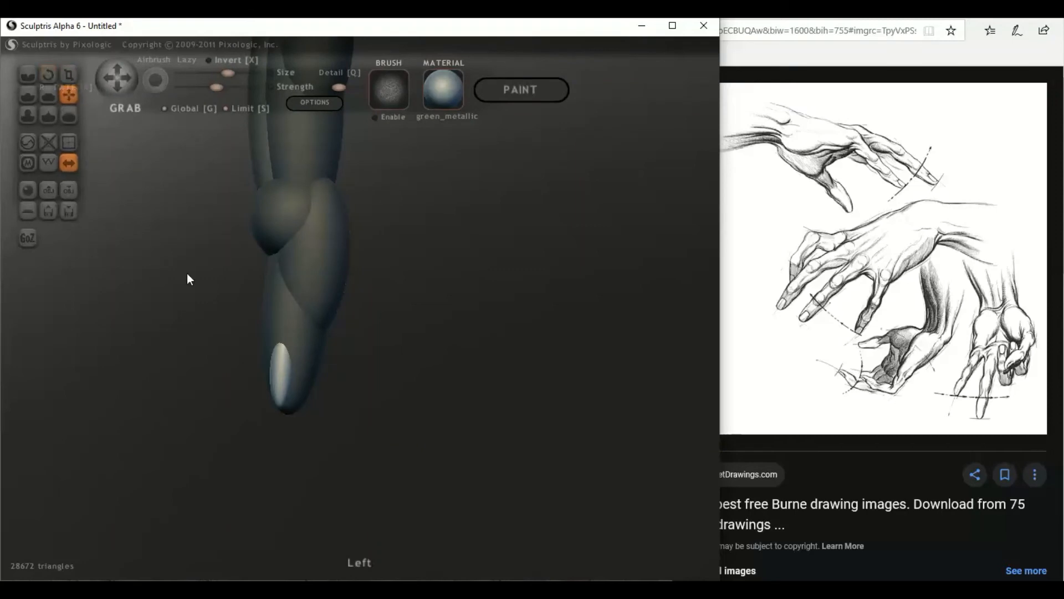
mouse_move(211, 311)
mouse_down()
mouse_move(211, 332)
mouse_move(261, 347)
mouse_move(109, 335)
mouse_move(223, 347)
mouse_move(216, 338)
mouse_move(376, 387)
mouse_move(318, 394)
mouse_move(336, 392)
mouse_move(324, 377)
mouse_up()
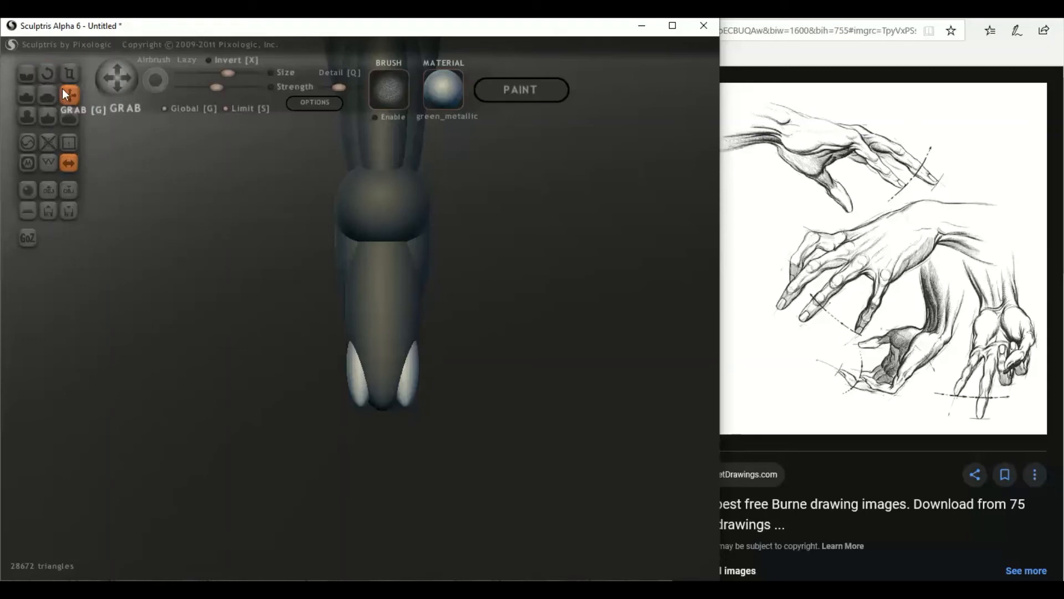
click(48, 75)
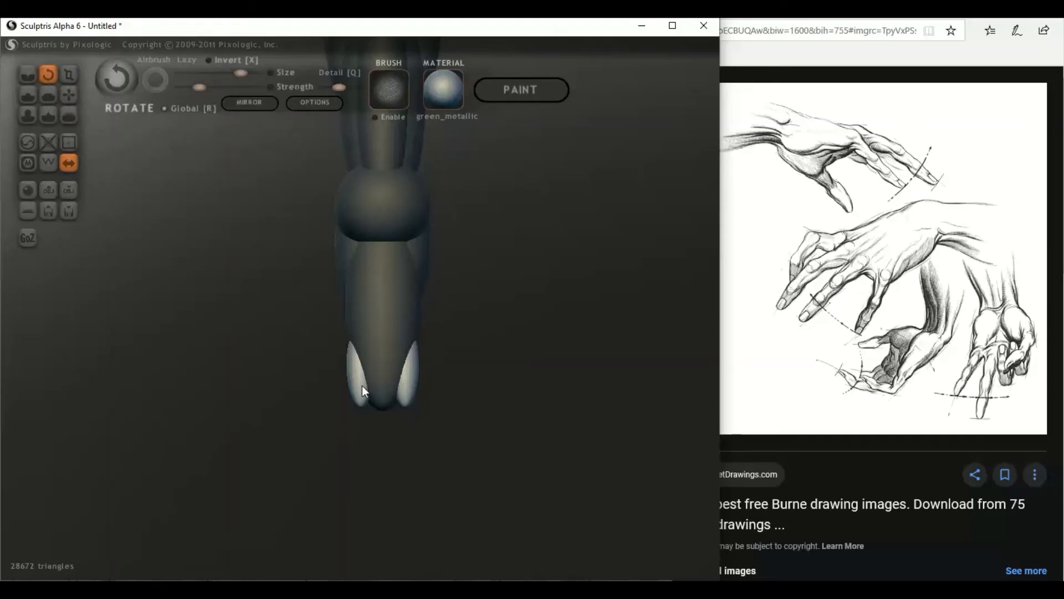
mouse_move(360, 402)
mouse_down()
mouse_move(323, 405)
mouse_move(399, 388)
mouse_move(371, 370)
mouse_up()
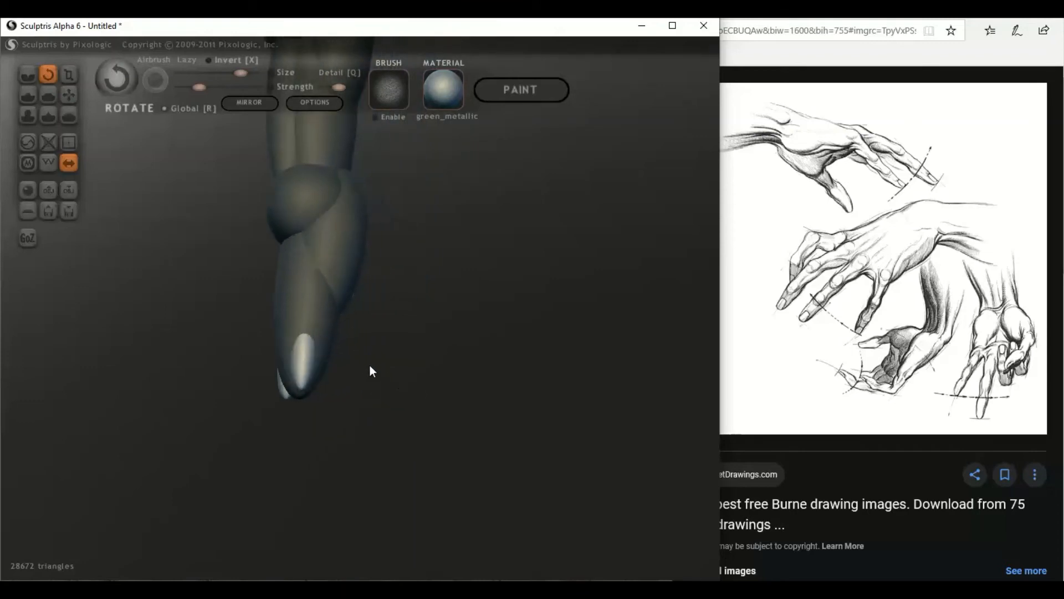
- Nudge the small mirrored pair into place along the sides of the fingertip and check it from several angles
click(69, 95)
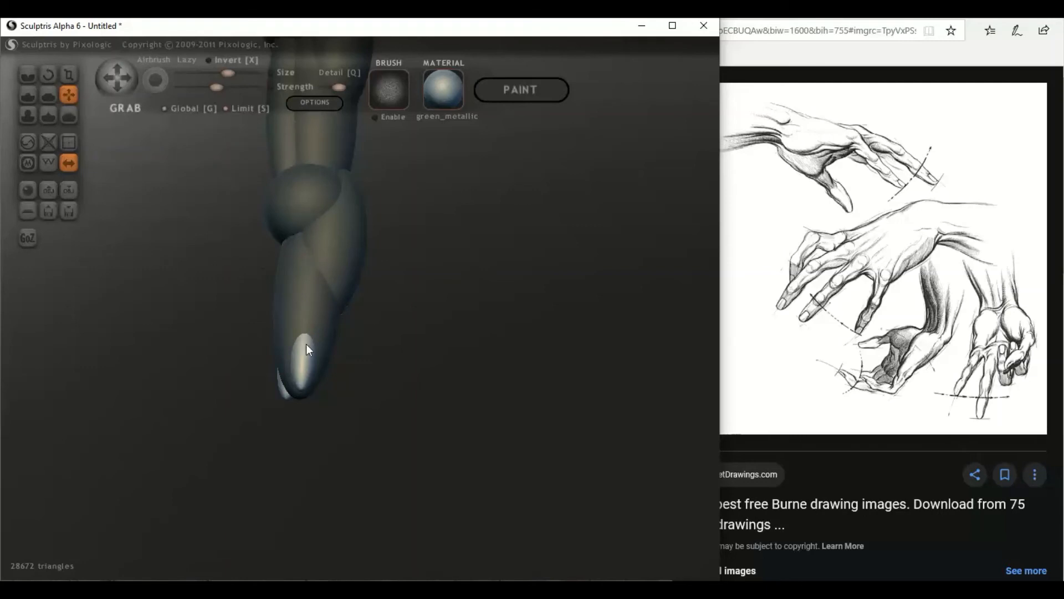
drag(306, 344, 299, 342)
middle_drag(299, 342, 263, 373)
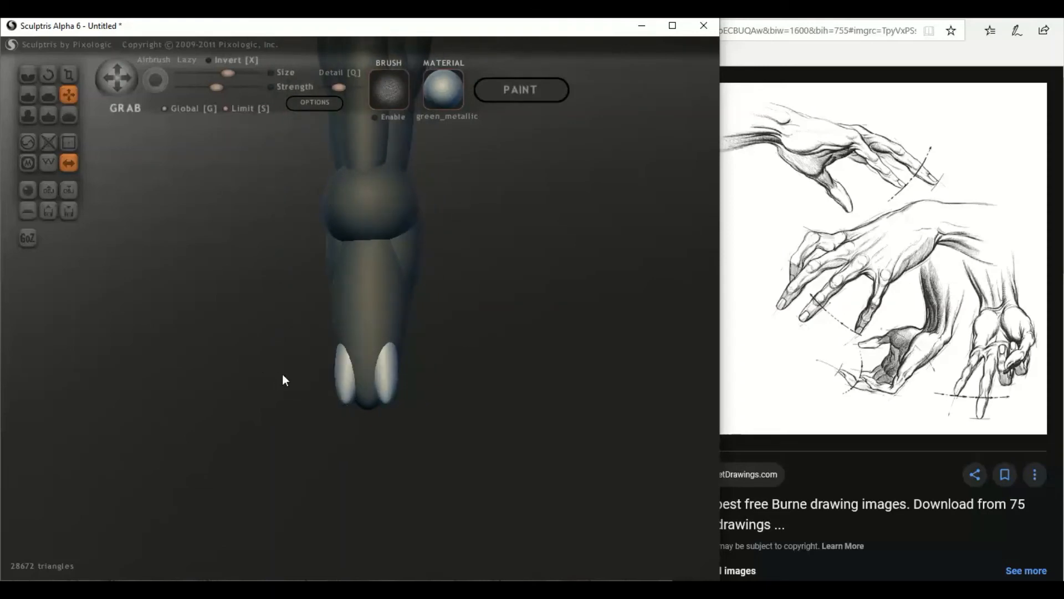
middle_drag(282, 373, 386, 199)
middle_drag(445, 271, 470, 268)
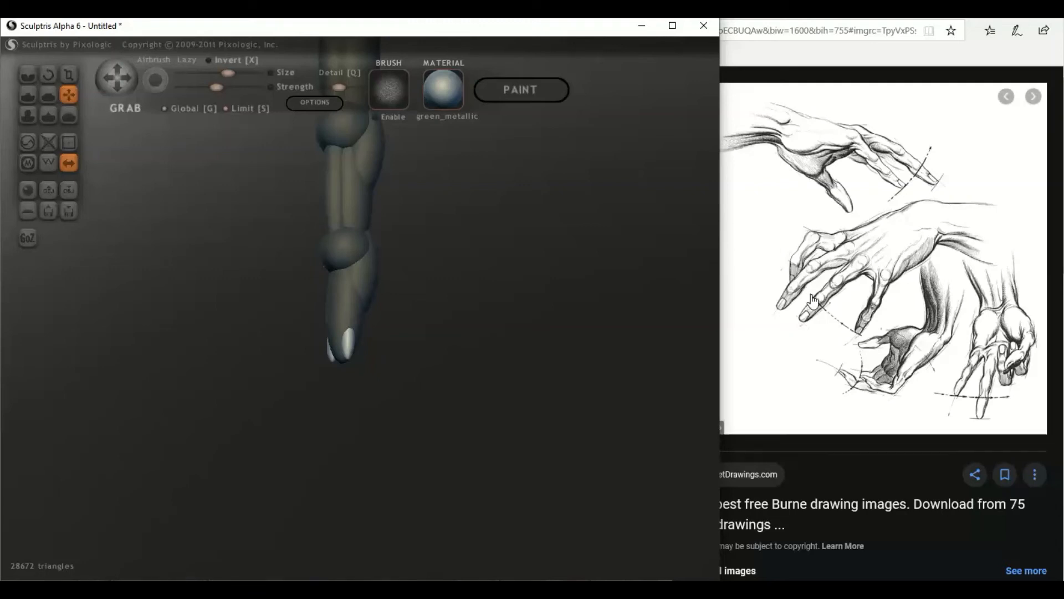
- Duplicate the slim strip from the back of the middle segment onto the fingertip segment and scale it down to a shorter, narrower form
mouse_move(548, 317)
mouse_down()
mouse_move(515, 327)
mouse_move(466, 310)
mouse_up()
click(385, 204)
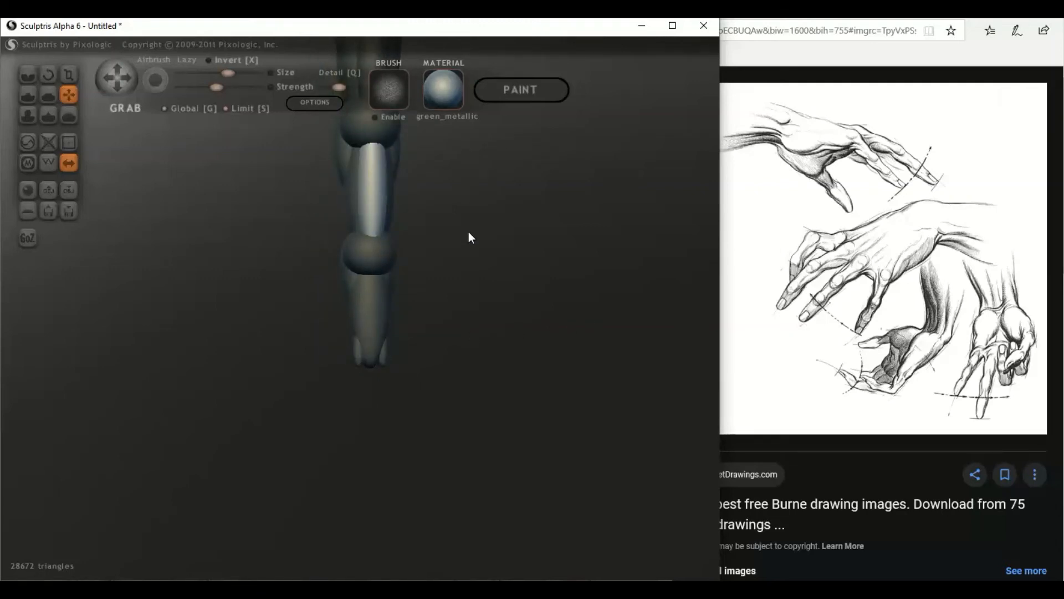
key(space)
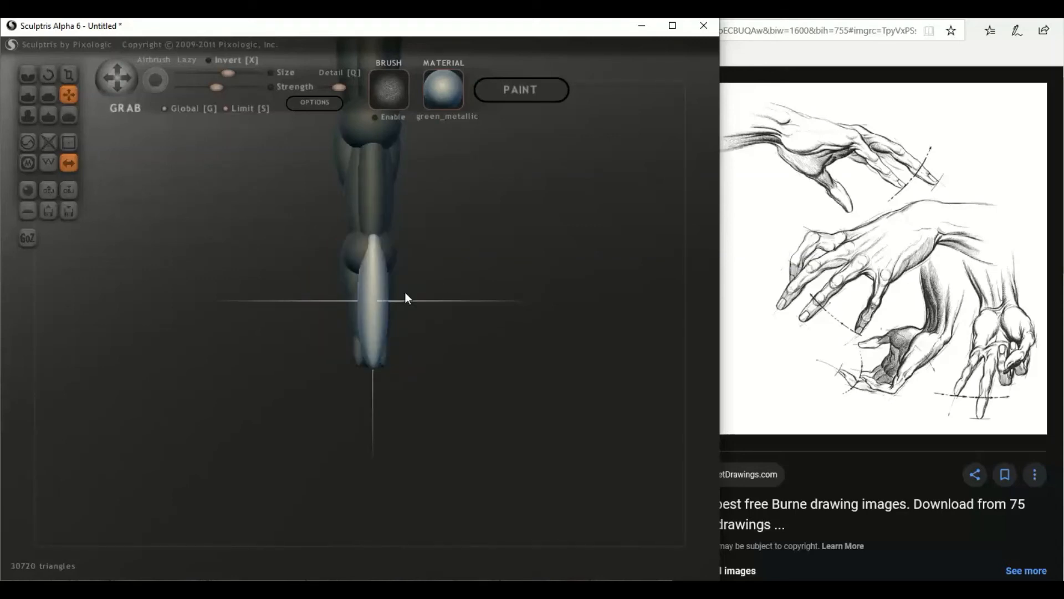
click(68, 75)
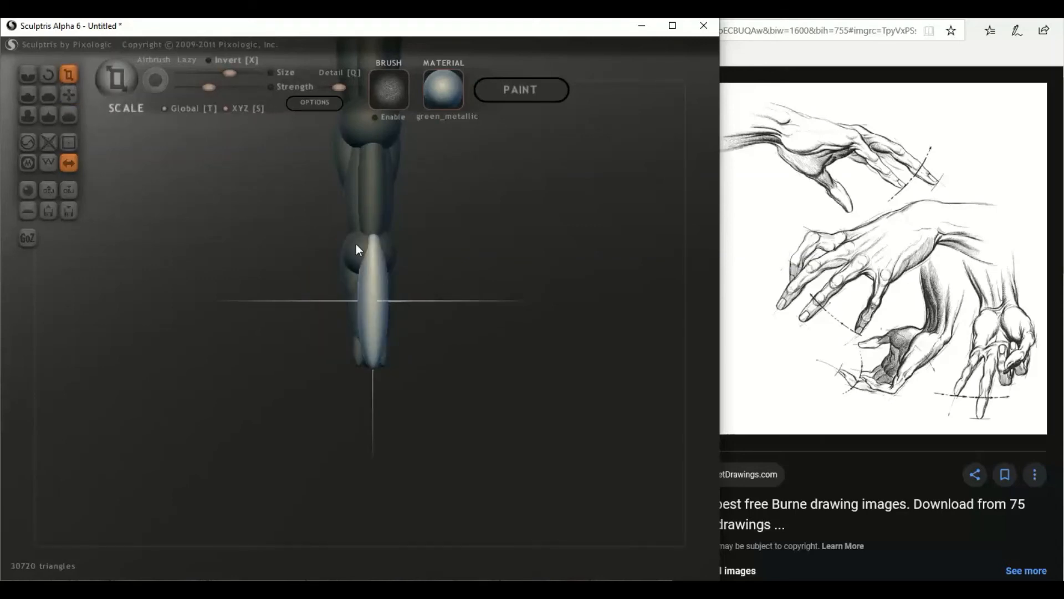
drag(370, 284, 303, 341)
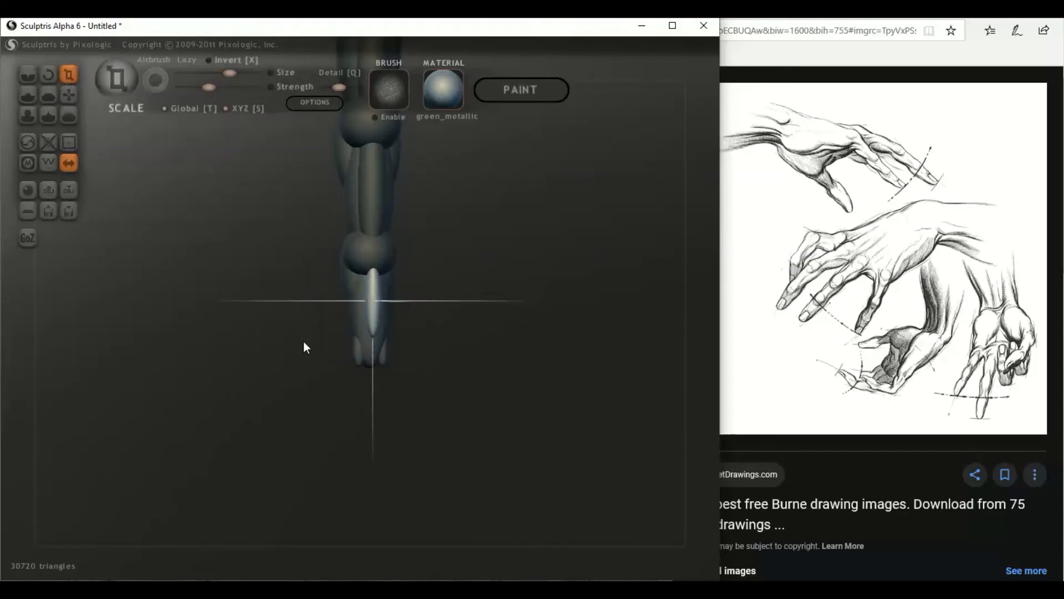
drag(404, 310, 453, 305)
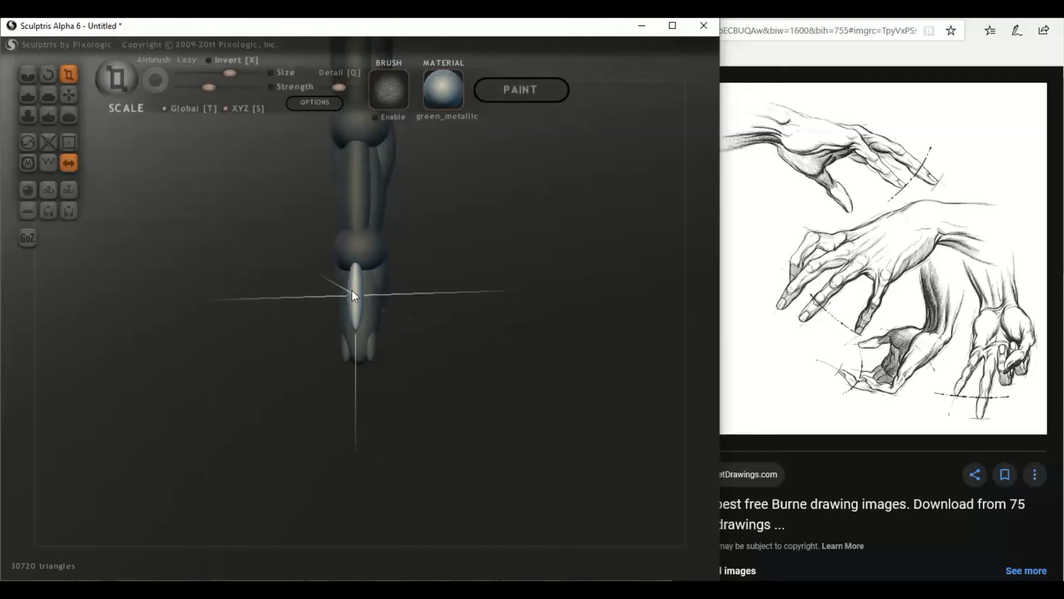
- Move the slim strip against the back of the fingertip segment so it starts at the last joint sphere
drag(352, 292, 522, 264)
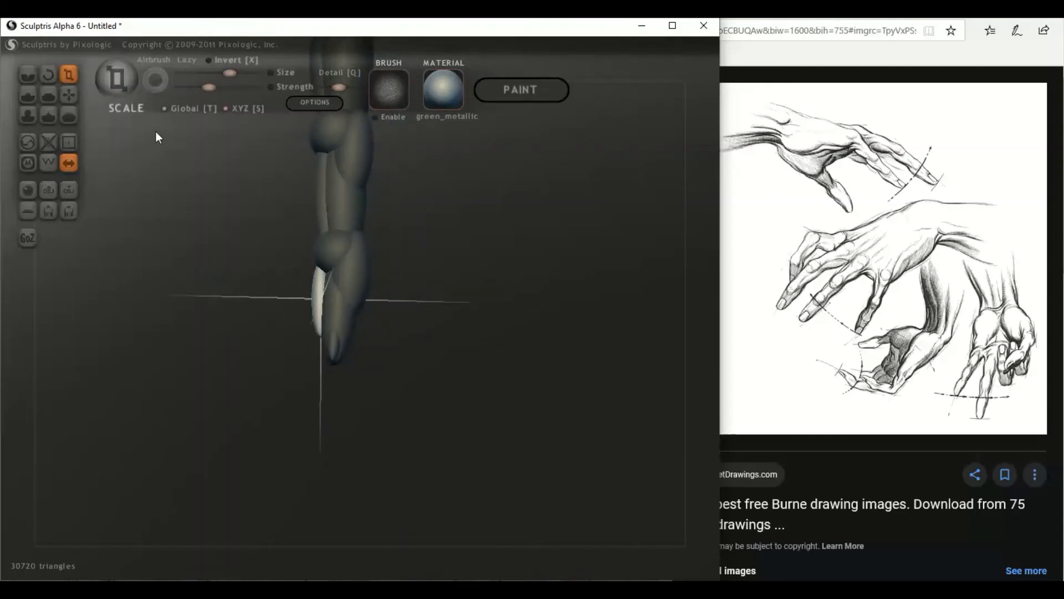
click(69, 93)
drag(254, 272, 208, 323)
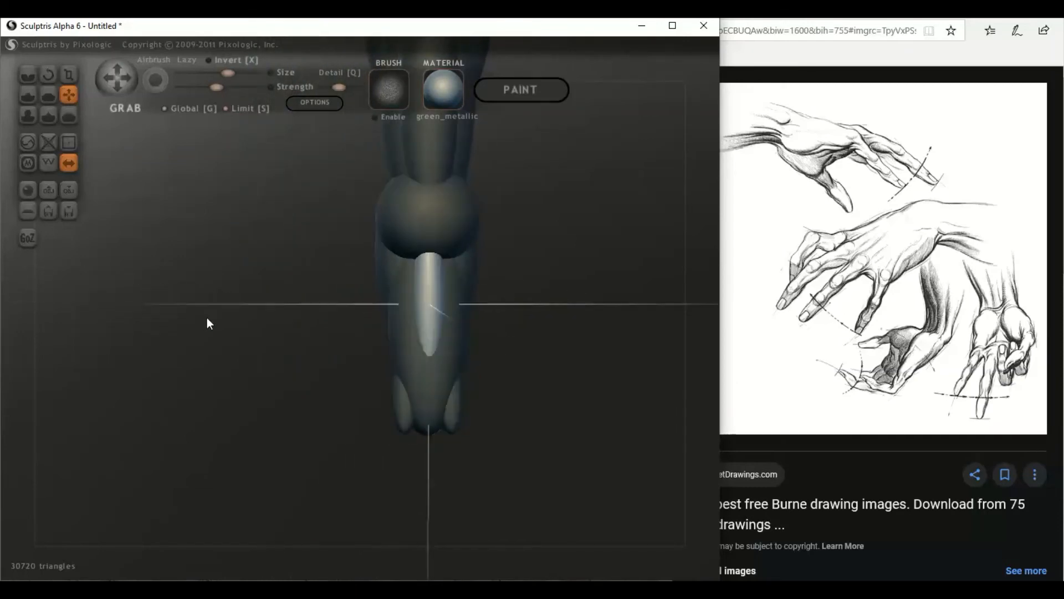
drag(385, 363, 565, 355)
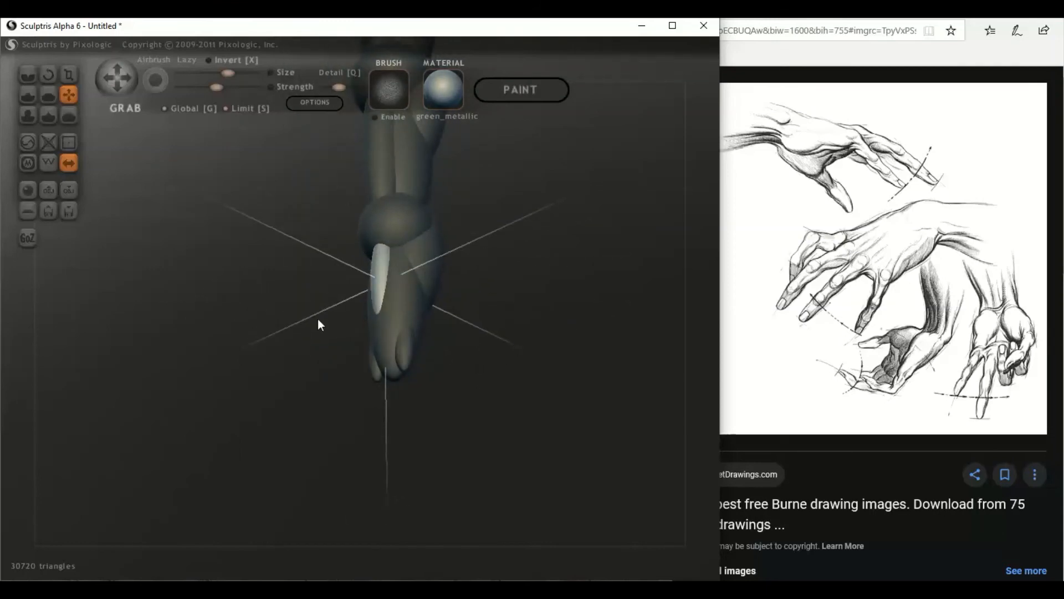
drag(396, 370, 258, 344)
- Insert a new sphere at the end of the fingertip and scale it down to about half its size
click(420, 270)
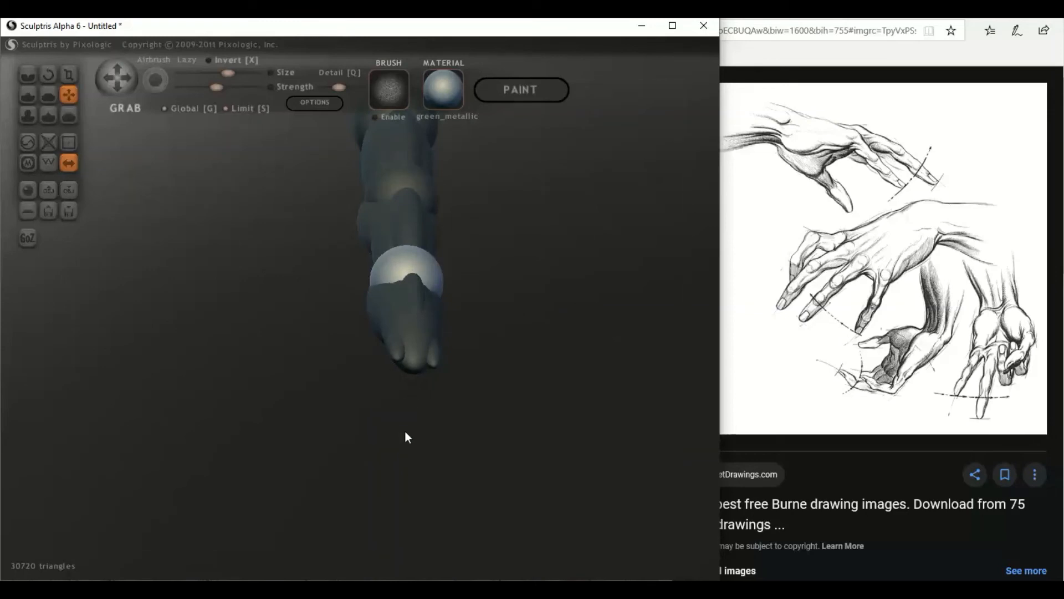
key(Insert)
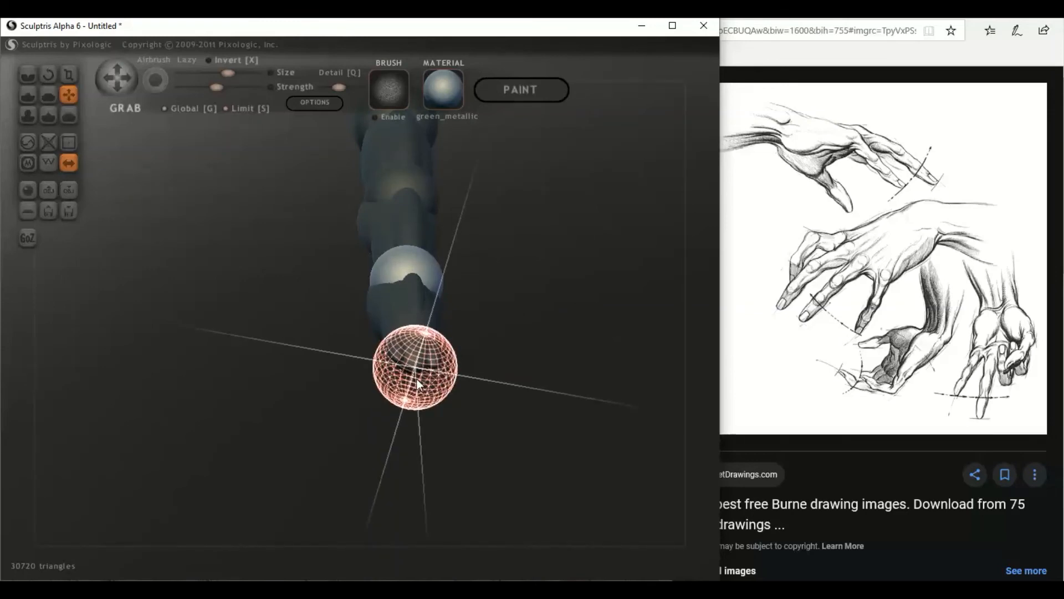
click(68, 74)
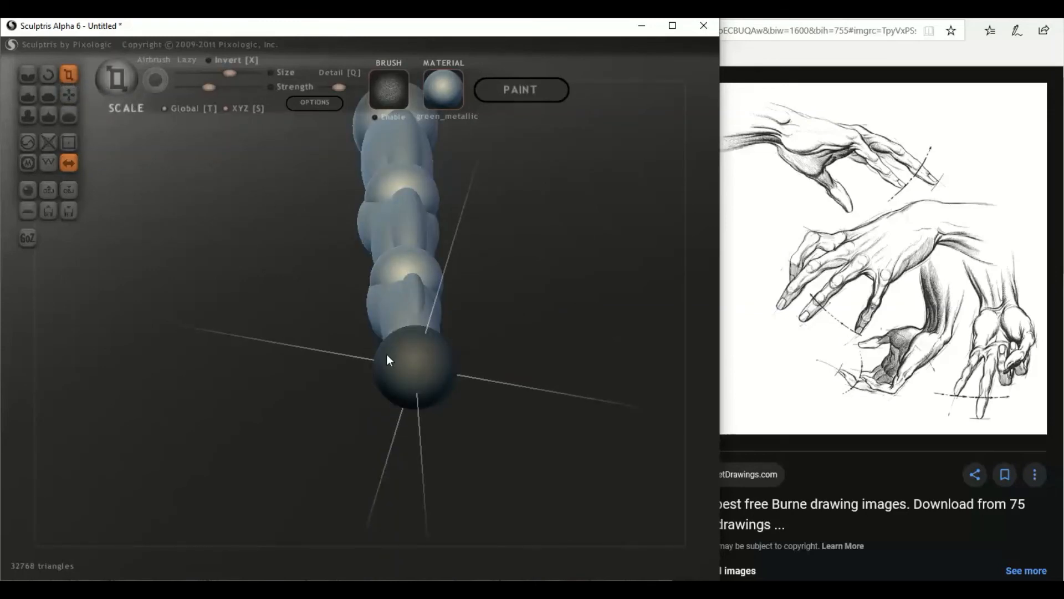
drag(416, 352, 285, 447)
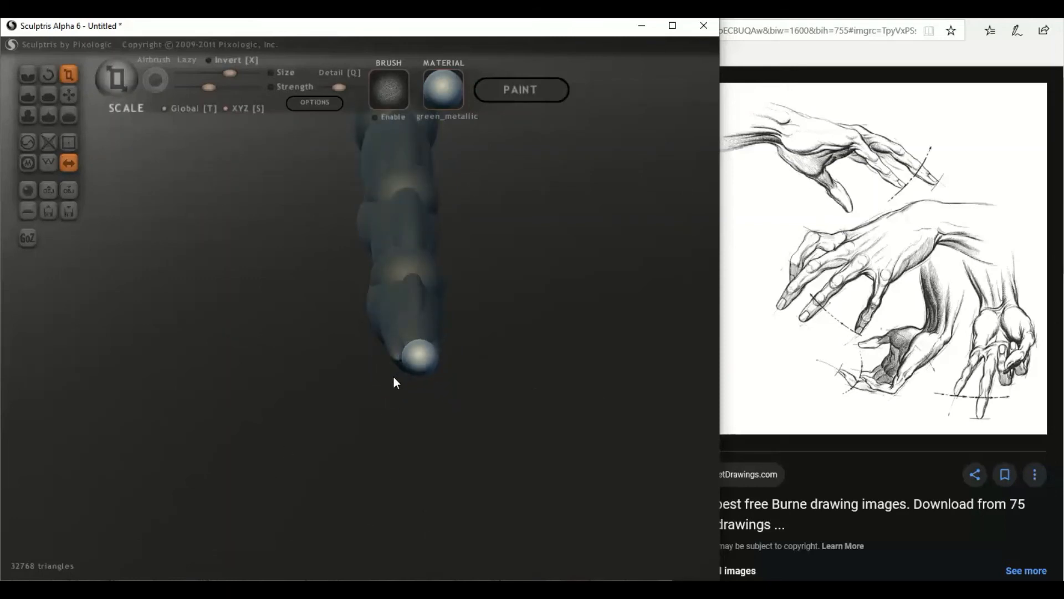
- Move the small sphere into the end of the fingertip, between the two side forms
mouse_move(406, 363)
right_down()
mouse_move(394, 394)
mouse_move(340, 385)
mouse_move(572, 396)
right_up()
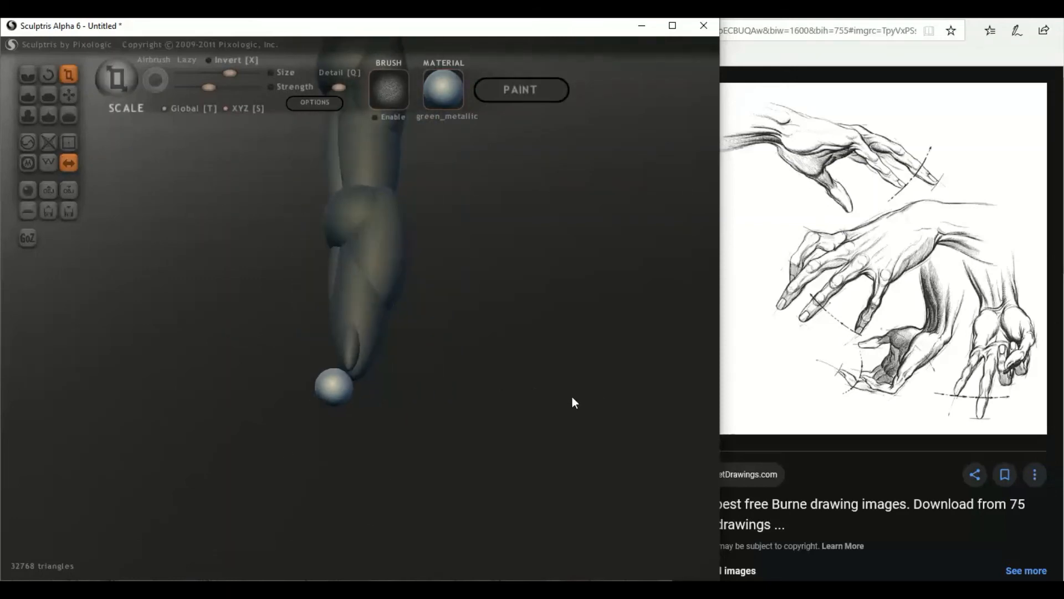
click(69, 95)
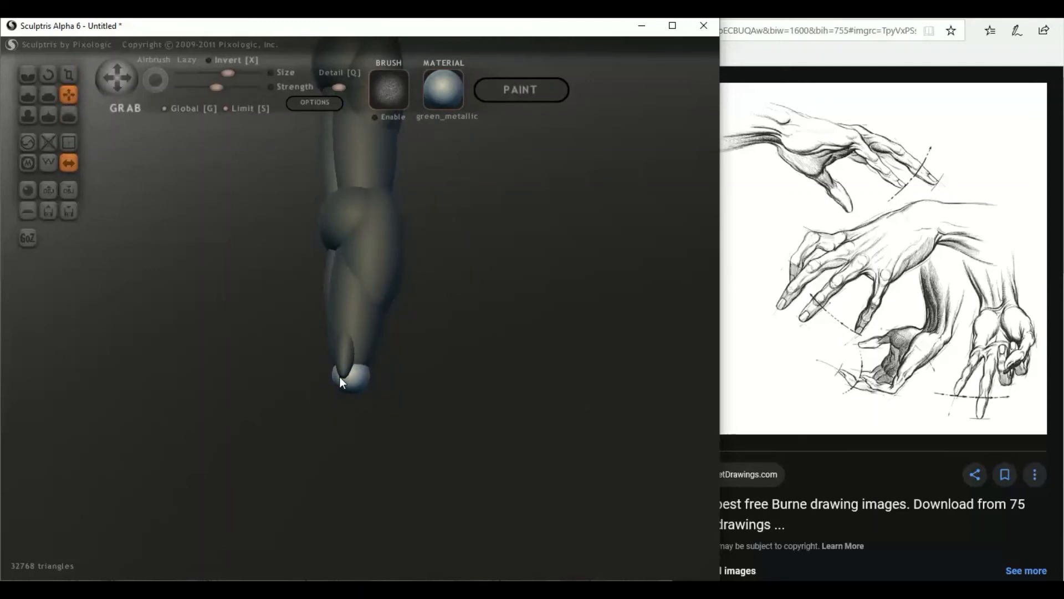
right_drag(339, 374, 290, 374)
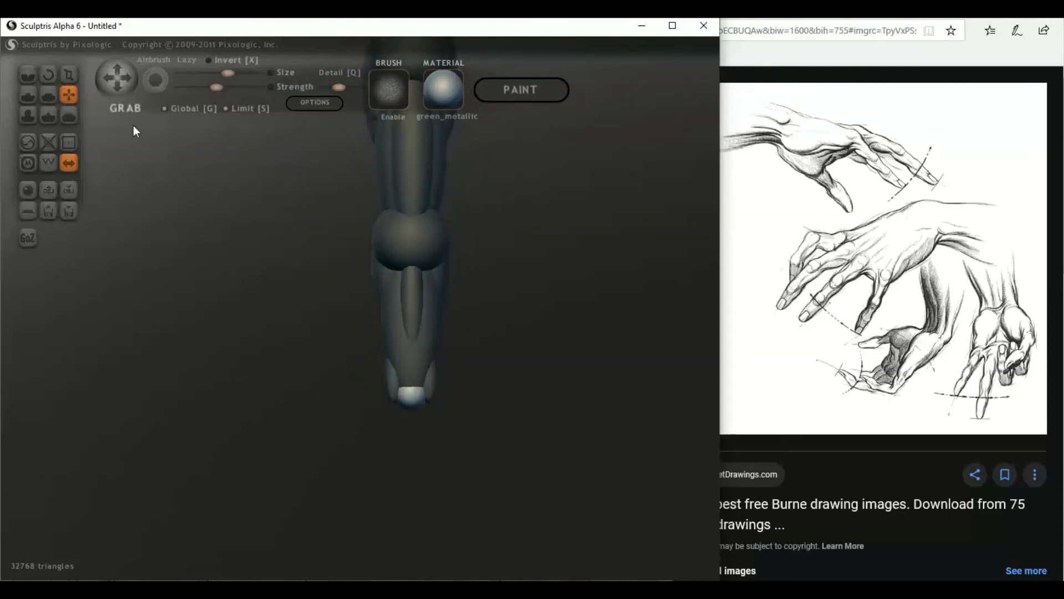
click(69, 74)
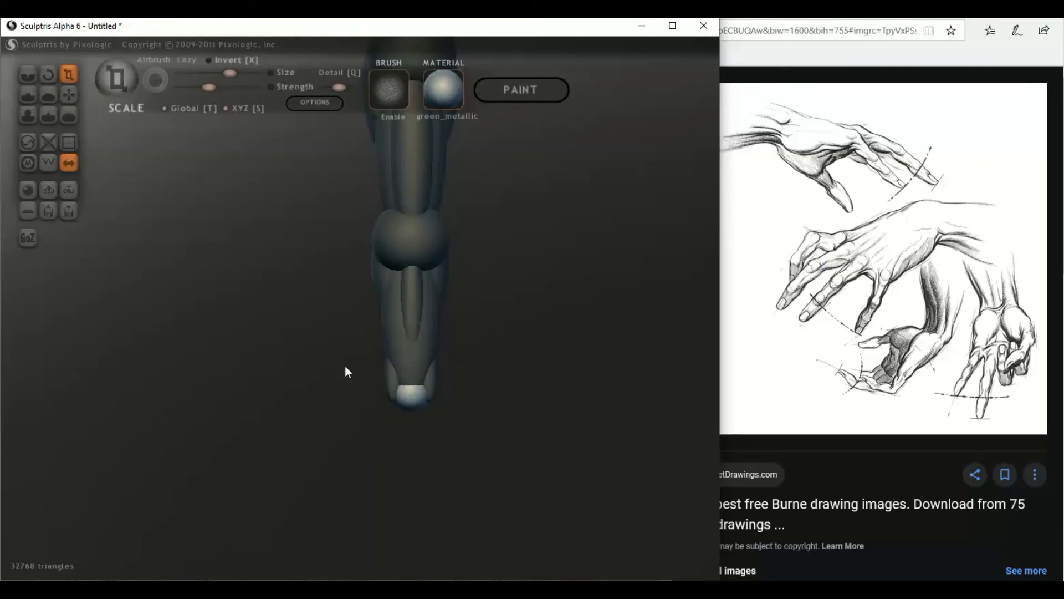
right_drag(344, 371, 221, 334)
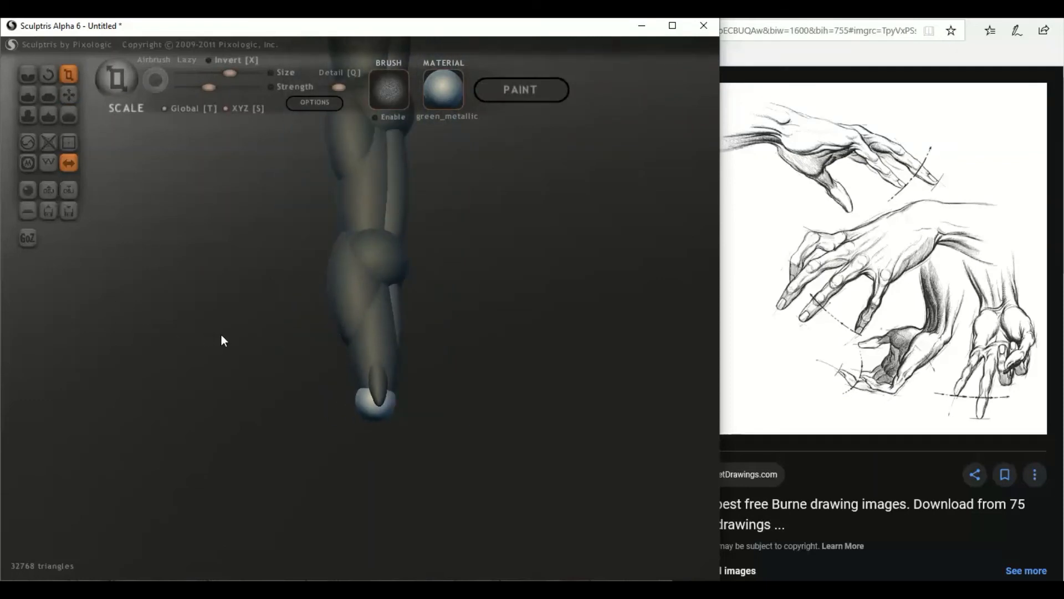
scroll(221, 334, up, 3)
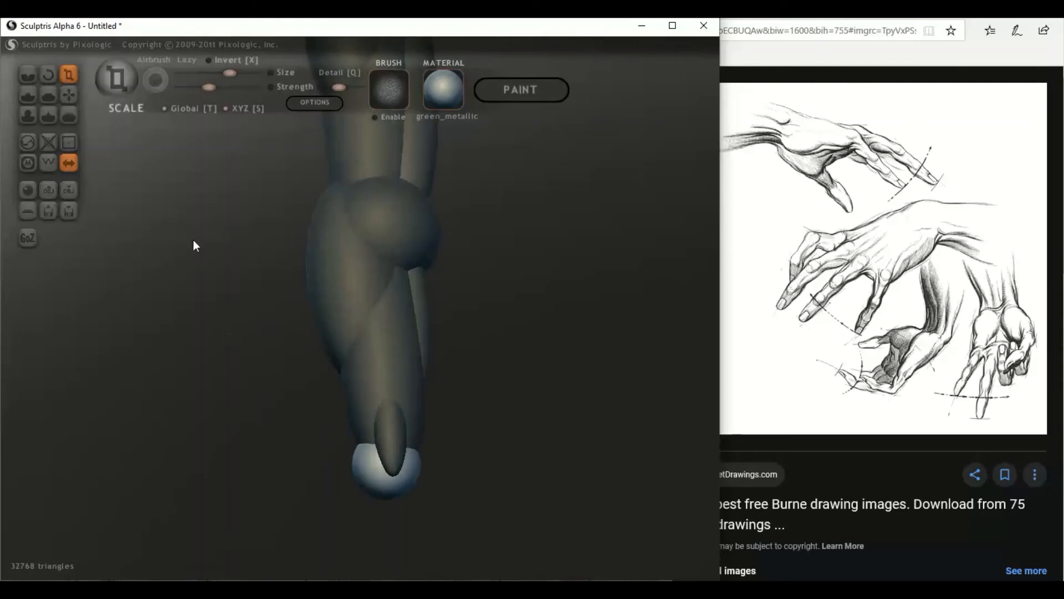
click(69, 95)
drag(357, 467, 364, 468)
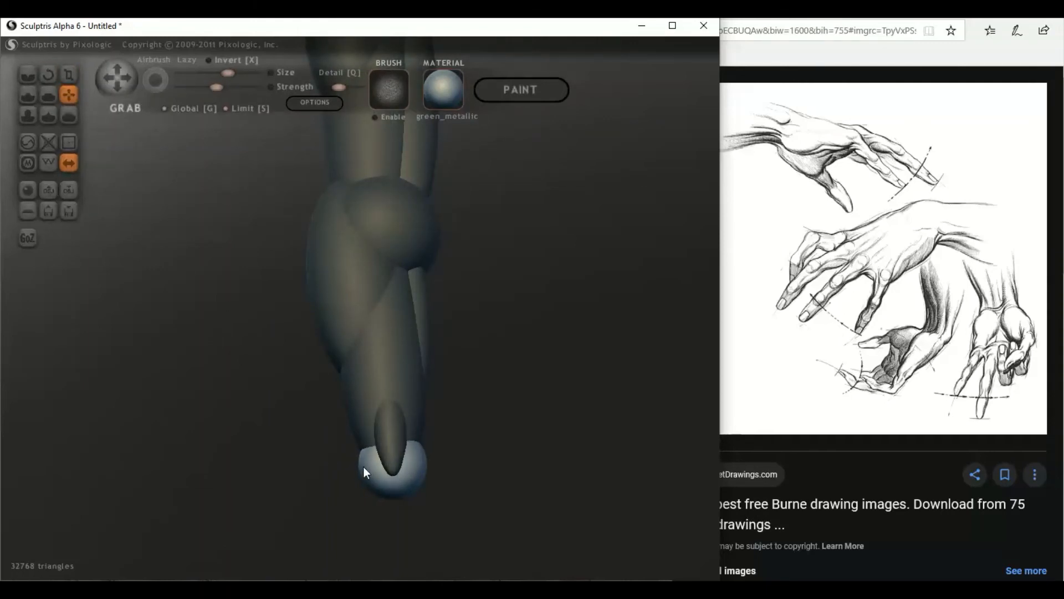
- Scale the tip sphere down slightly and nudge it into line with the fingertip's end
click(68, 74)
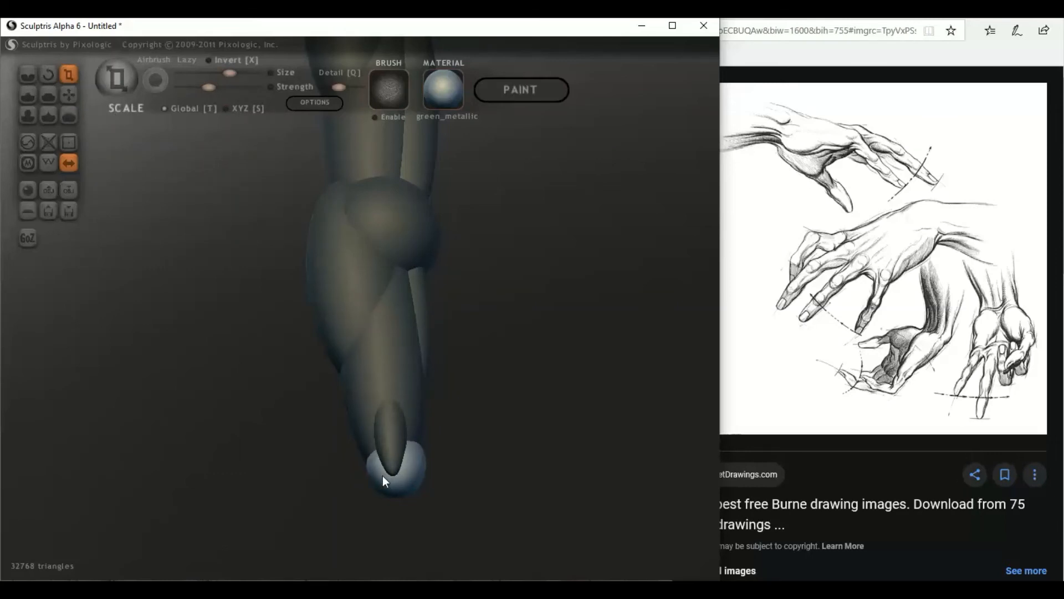
click(70, 95)
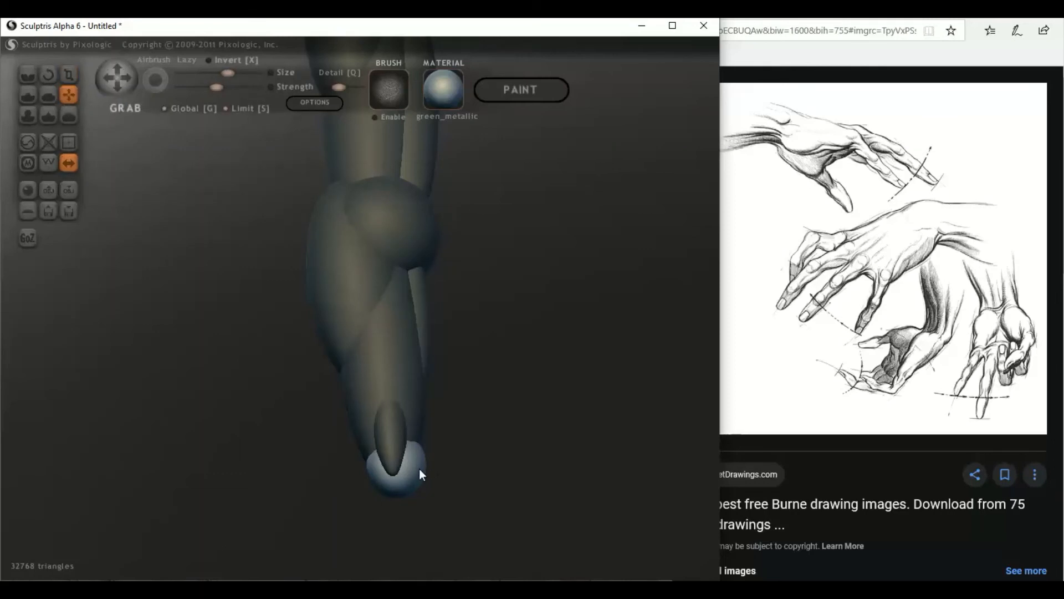
drag(419, 468, 416, 466)
- Shift the mirrored side forms slightly so they frame the tip sphere, and check them from the back of the finger
mouse_move(494, 457)
mouse_down()
mouse_move(606, 454)
mouse_move(376, 440)
mouse_up()
drag(296, 434, 284, 428)
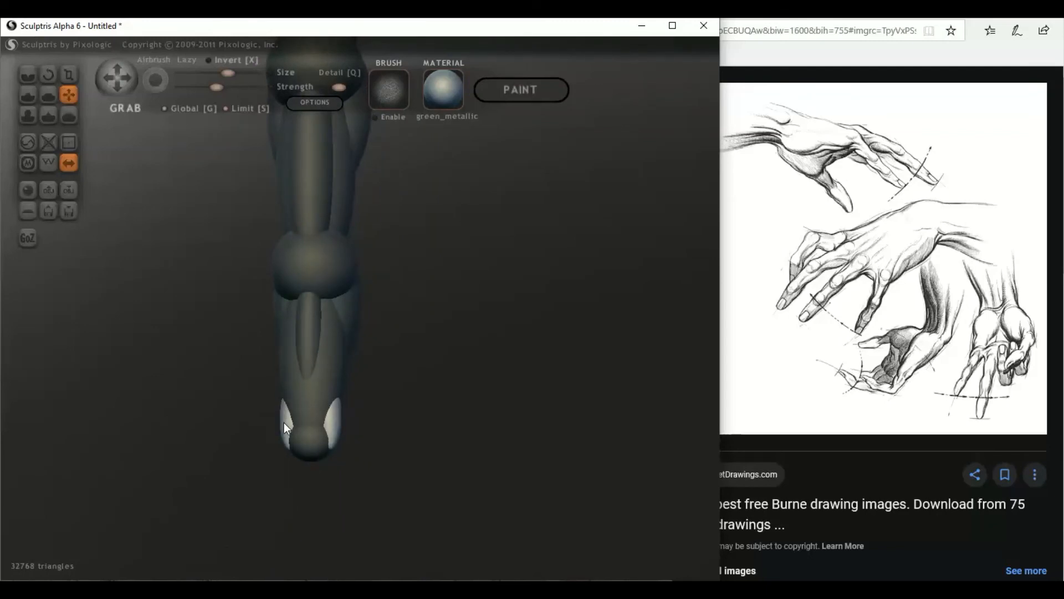
drag(467, 415, 498, 219)
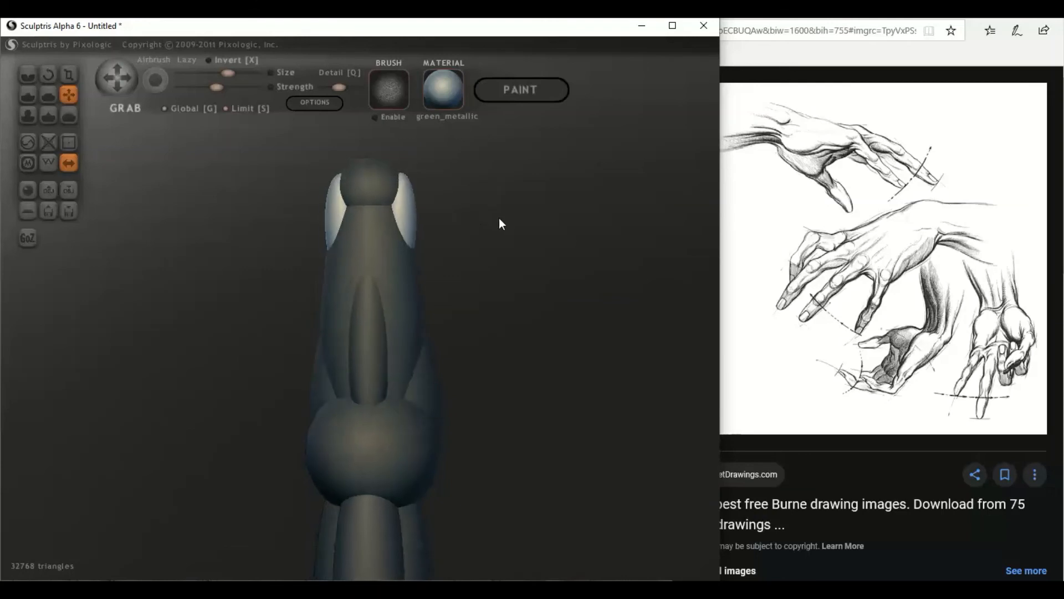
- Scale the tip sphere into a slightly wider, flatter form at the end of the finger
click(69, 72)
drag(372, 165, 370, 210)
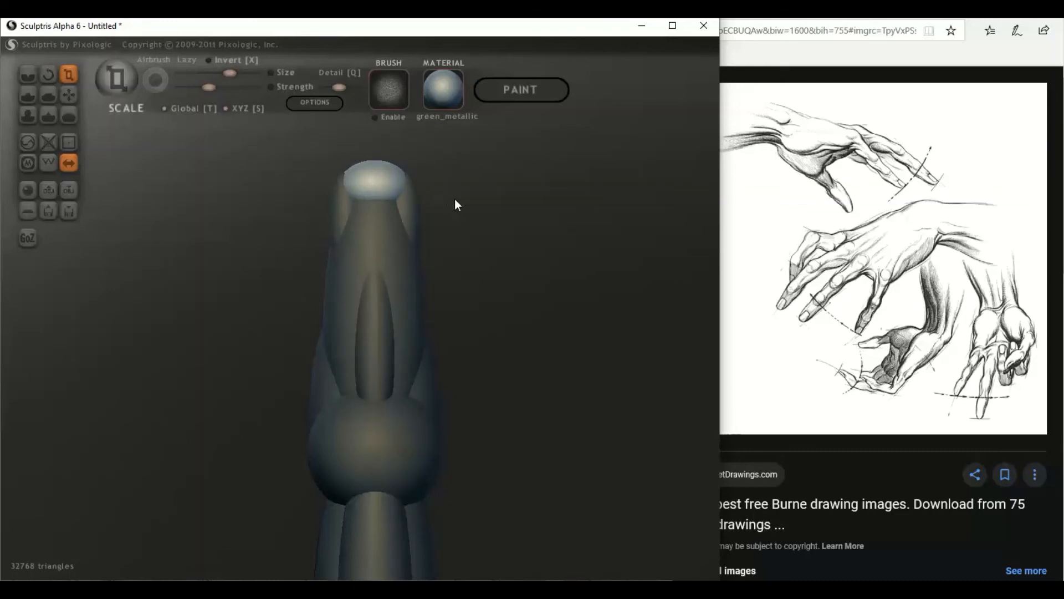
drag(454, 198, 501, 215)
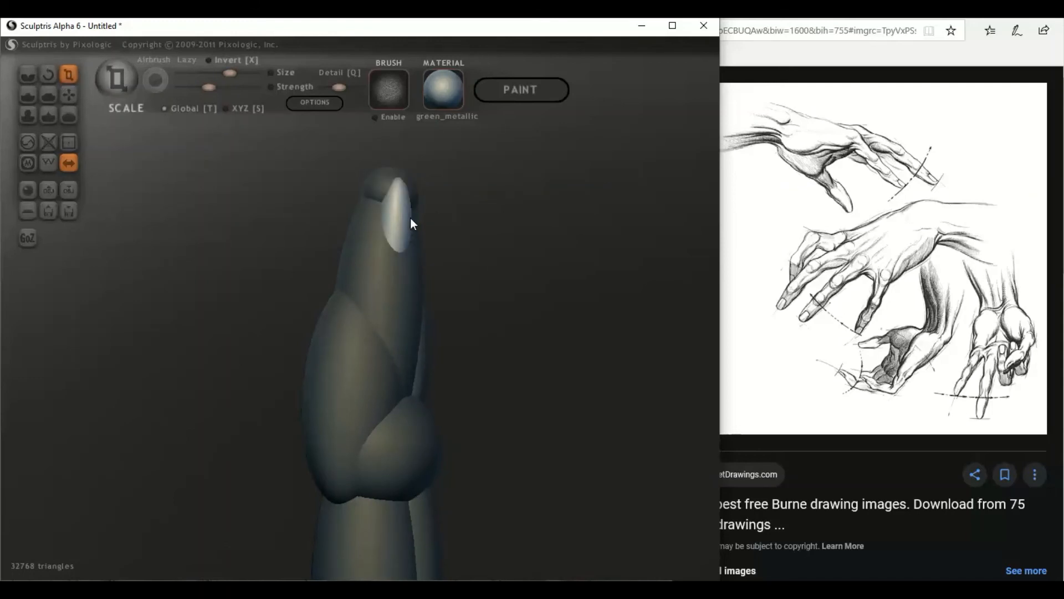
- From the top view, rotate the mirrored side forms to follow the fingertip's curve and adjust their position with Grab
drag(403, 216, 243, 281)
click(51, 72)
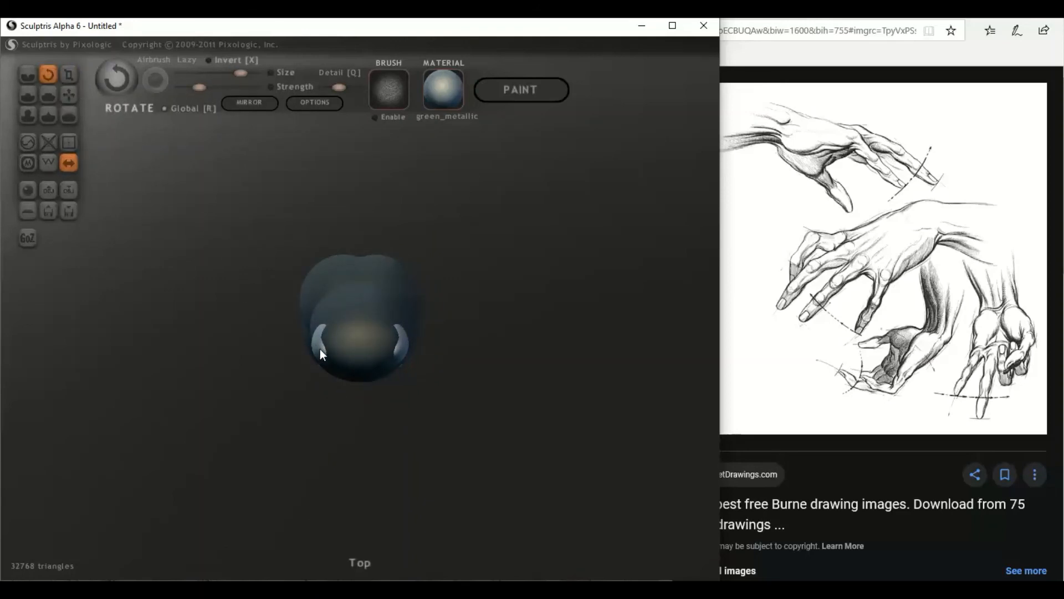
drag(320, 348, 275, 361)
click(69, 94)
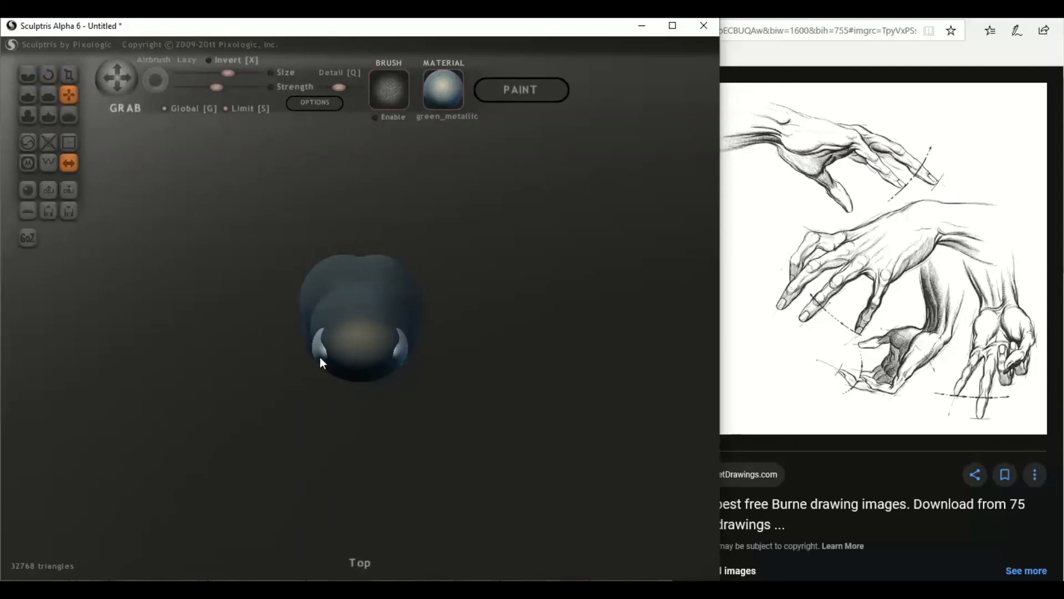
mouse_move(439, 385)
mouse_down()
mouse_move(273, 325)
mouse_move(261, 310)
mouse_move(288, 215)
mouse_move(315, 224)
mouse_move(310, 244)
mouse_move(523, 215)
mouse_move(467, 211)
mouse_move(465, 201)
mouse_move(421, 225)
mouse_move(529, 221)
mouse_up()
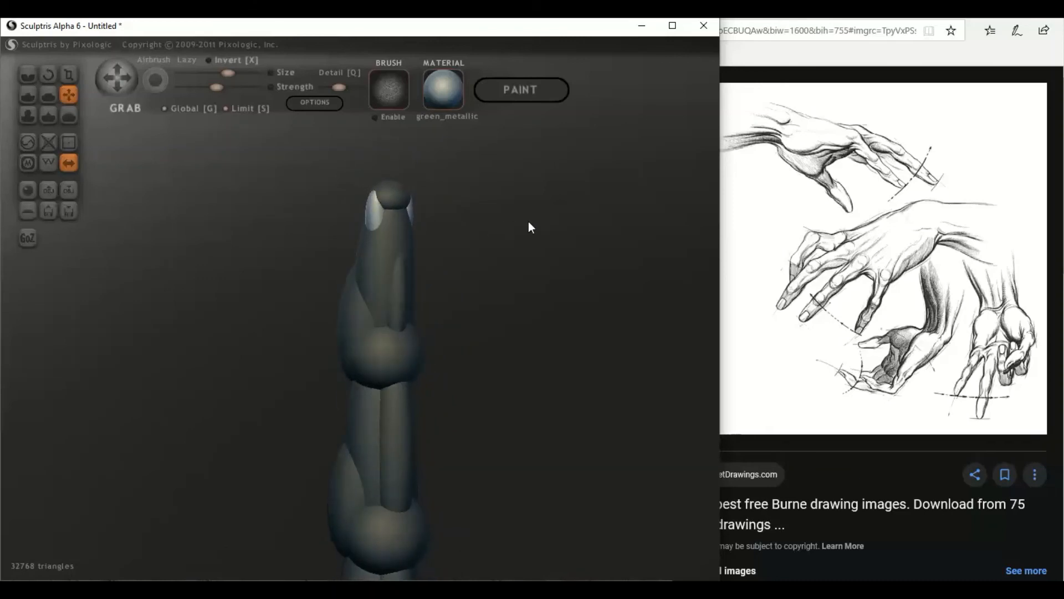
- Nudge the back strip on the last finger segment with Grab and scale it to sit along the fingertip's back
click(395, 287)
drag(435, 292, 283, 270)
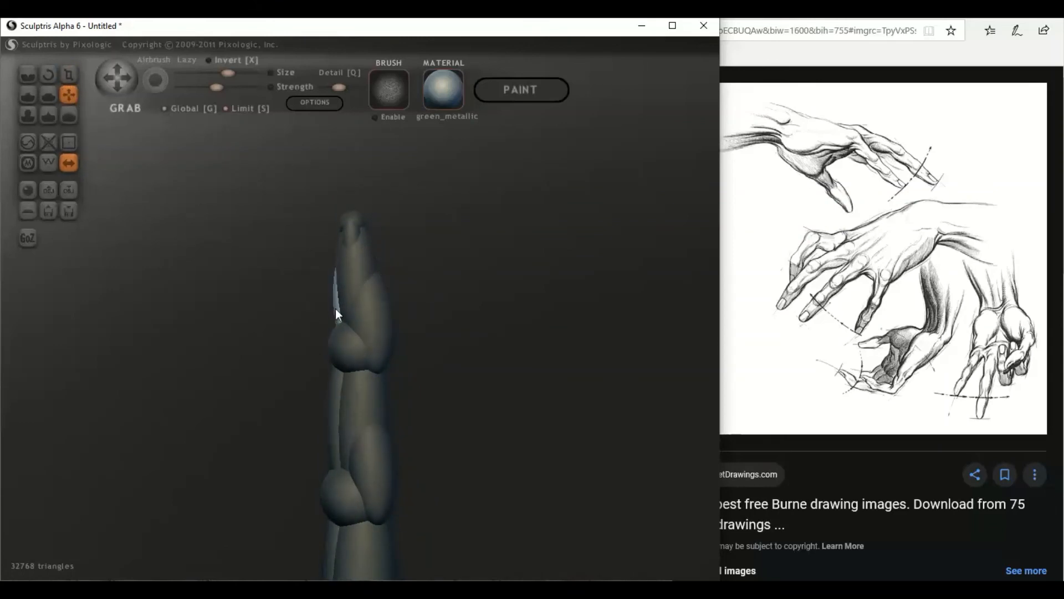
drag(335, 309, 332, 305)
right_drag(332, 305, 538, 303)
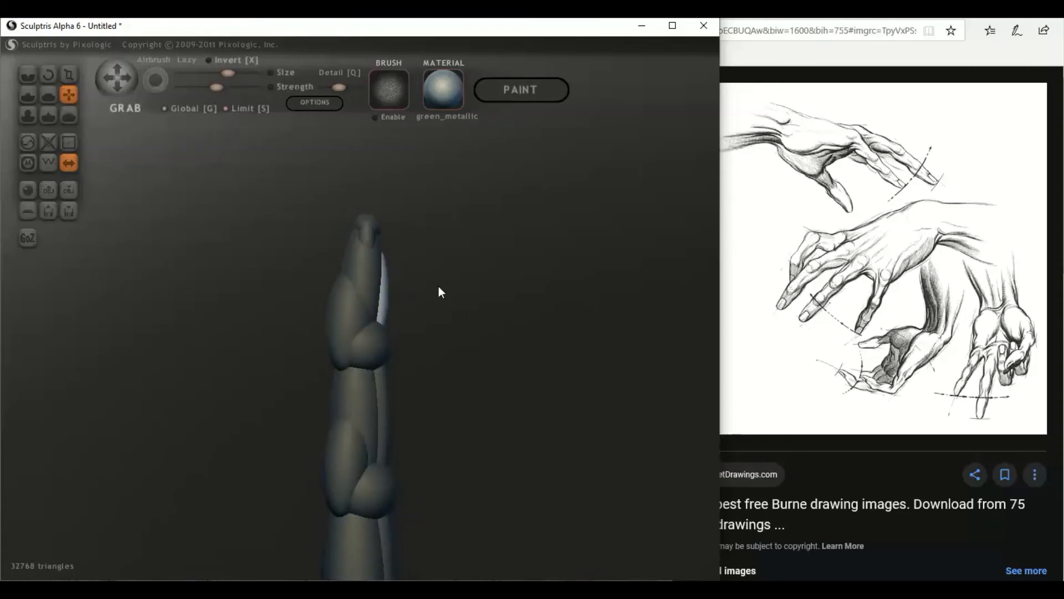
click(66, 73)
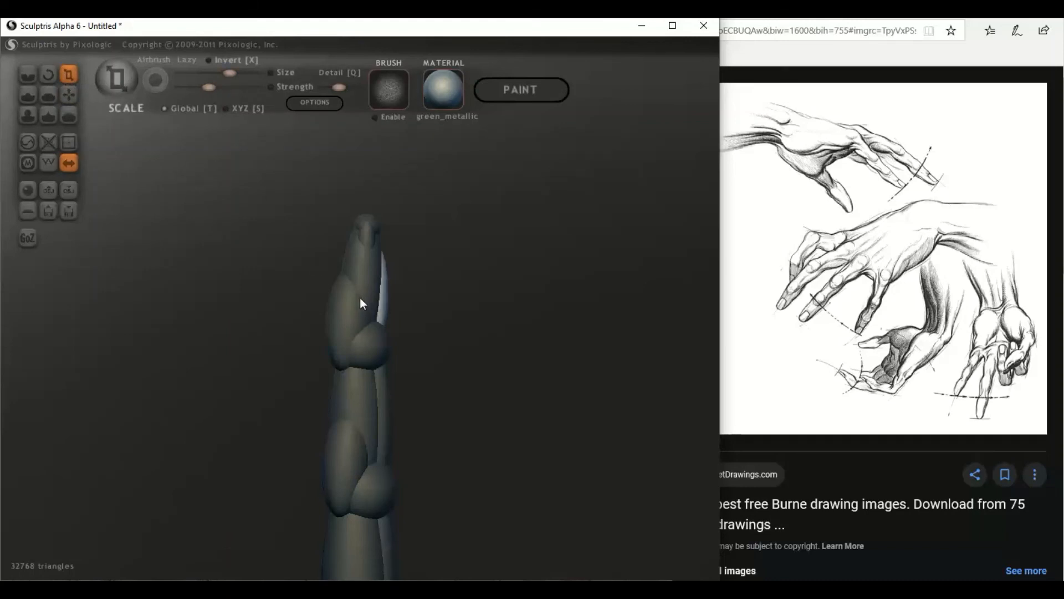
right_drag(357, 301, 303, 315)
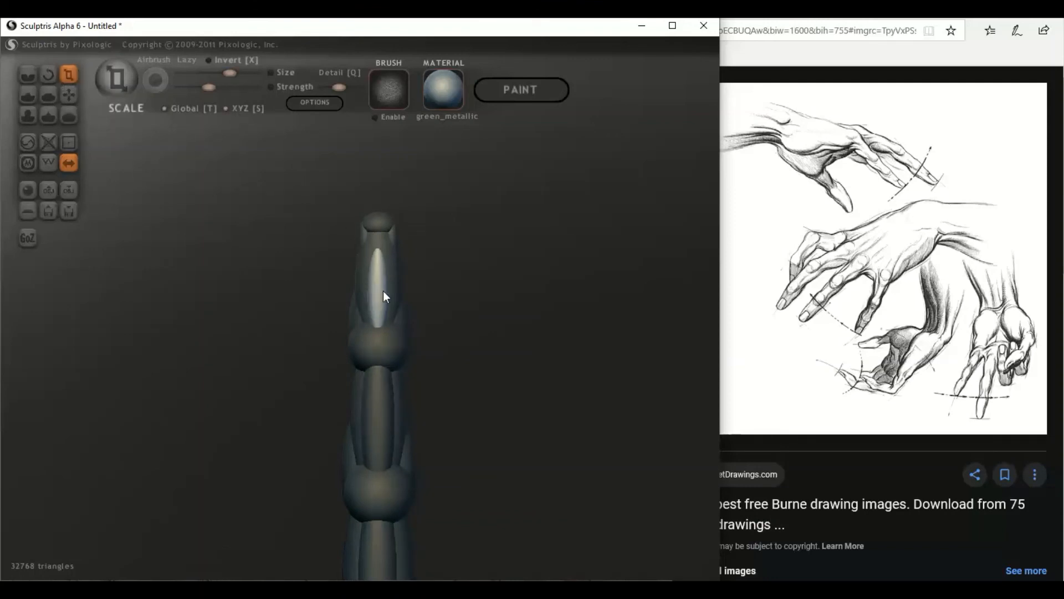
click(69, 95)
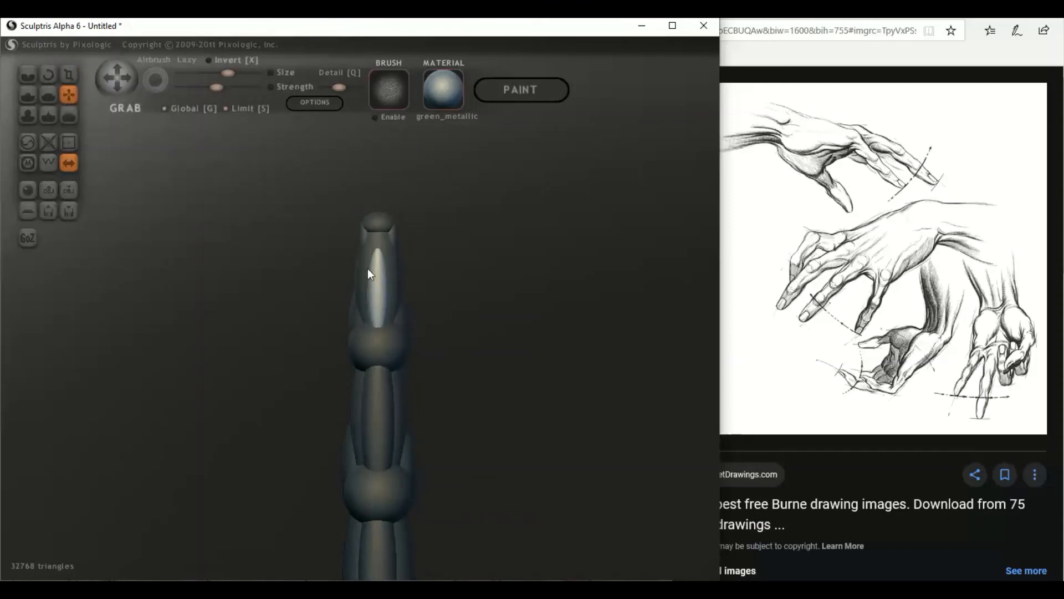
drag(446, 297, 476, 299)
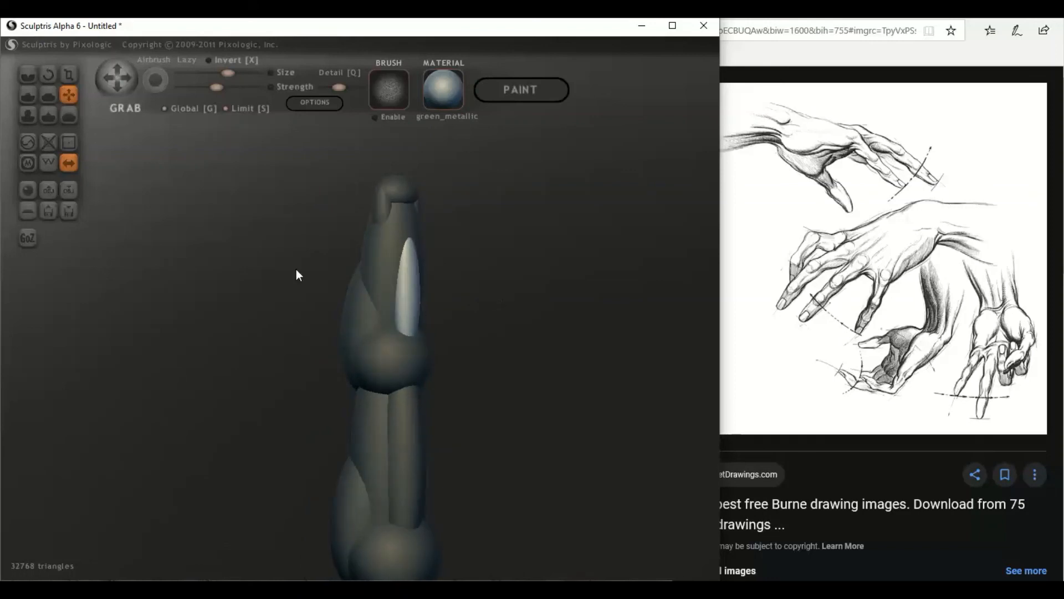
- Add a new sphere, scale it down to nail size and move it onto the back of the fingertip
click(27, 190)
click(358, 333)
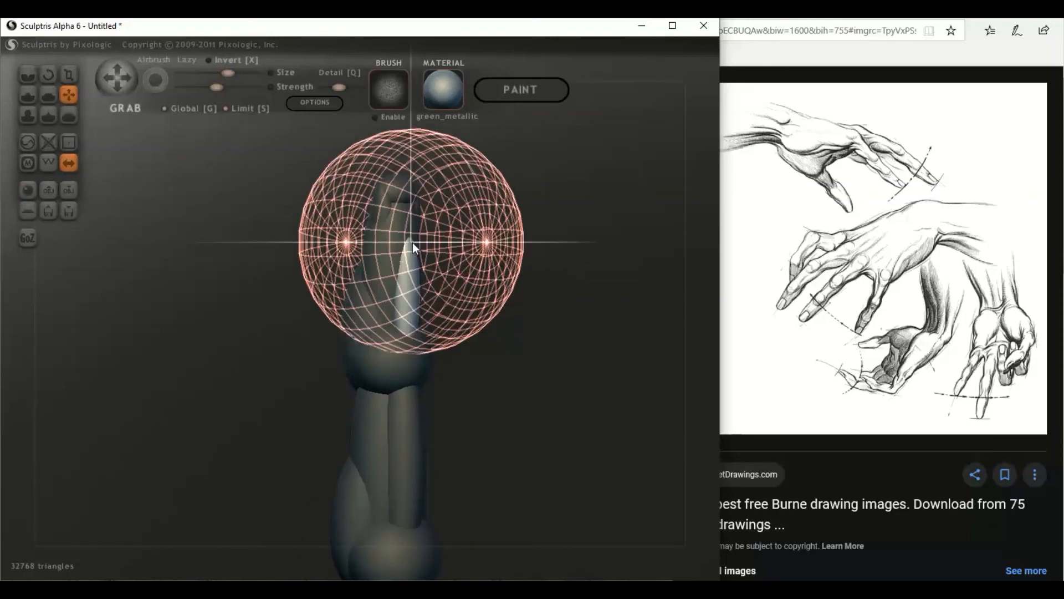
click(67, 70)
drag(398, 165, 52, 391)
drag(366, 256, 324, 285)
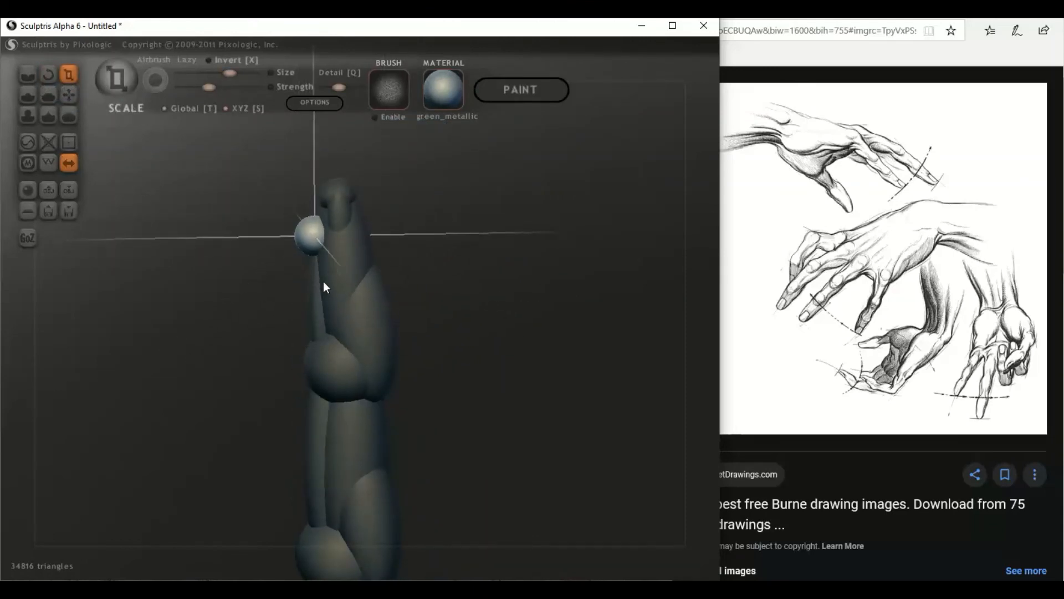
click(69, 96)
drag(306, 233, 324, 216)
- Flatten the nail sphere with Scale, lock the selection and pull it out to the fingertip's back surface
click(69, 73)
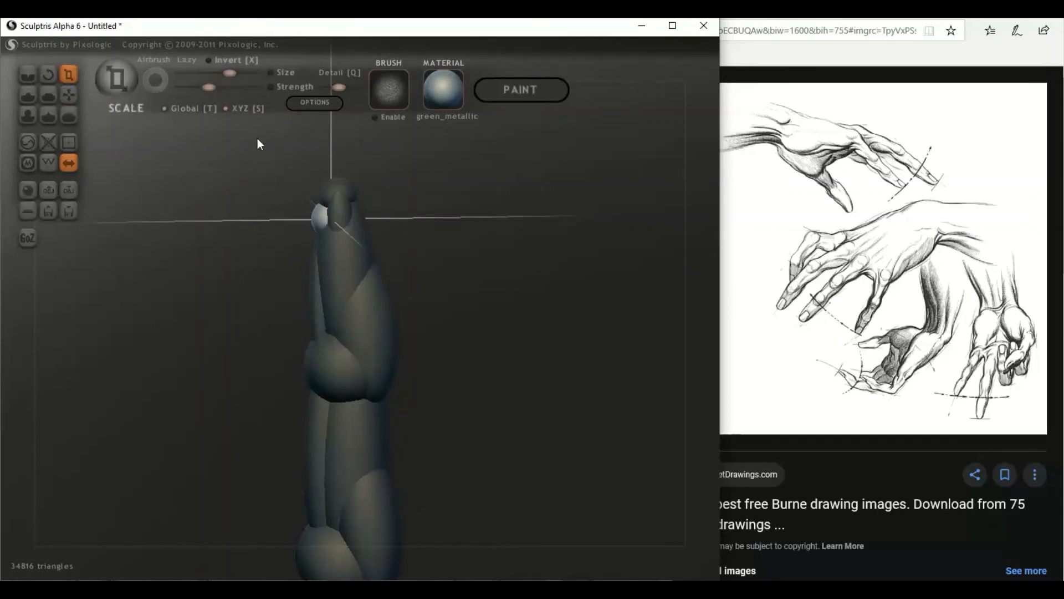
drag(301, 217, 218, 220)
key(Return)
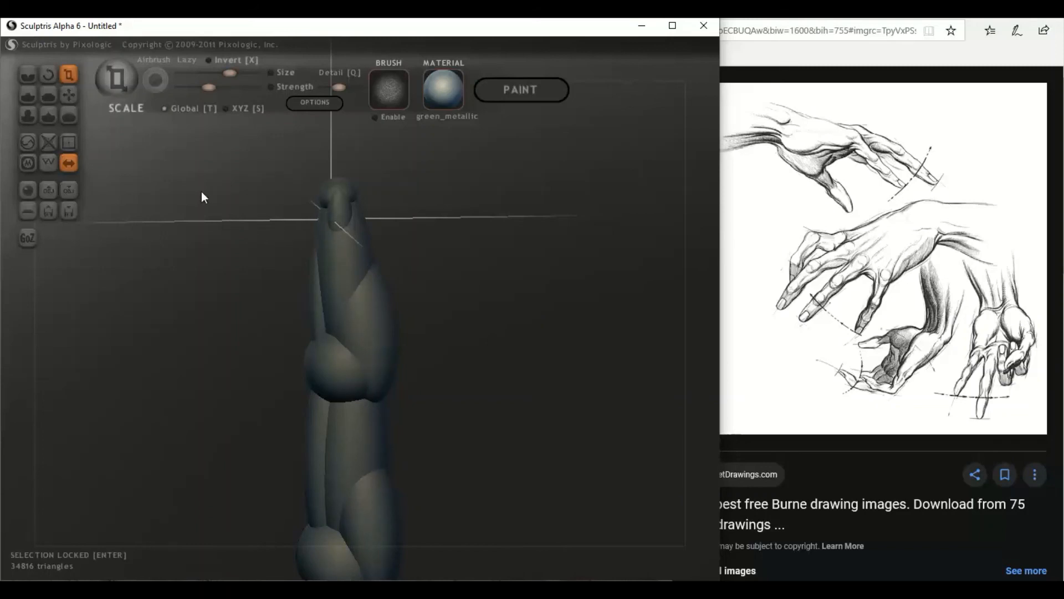
click(75, 94)
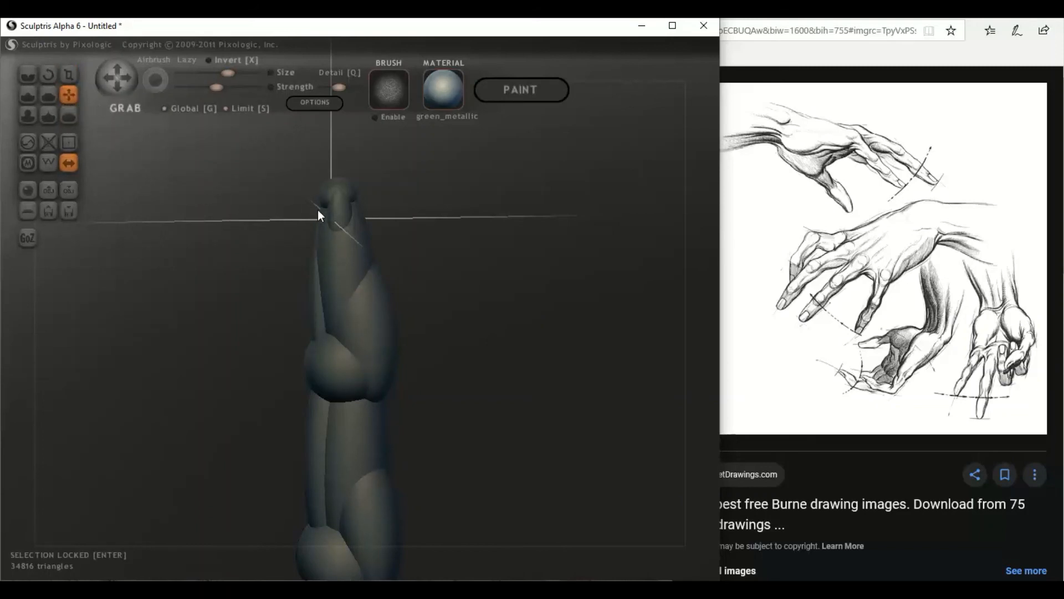
mouse_move(330, 216)
mouse_down()
mouse_move(314, 221)
mouse_move(322, 220)
mouse_up()
drag(280, 234, 317, 222)
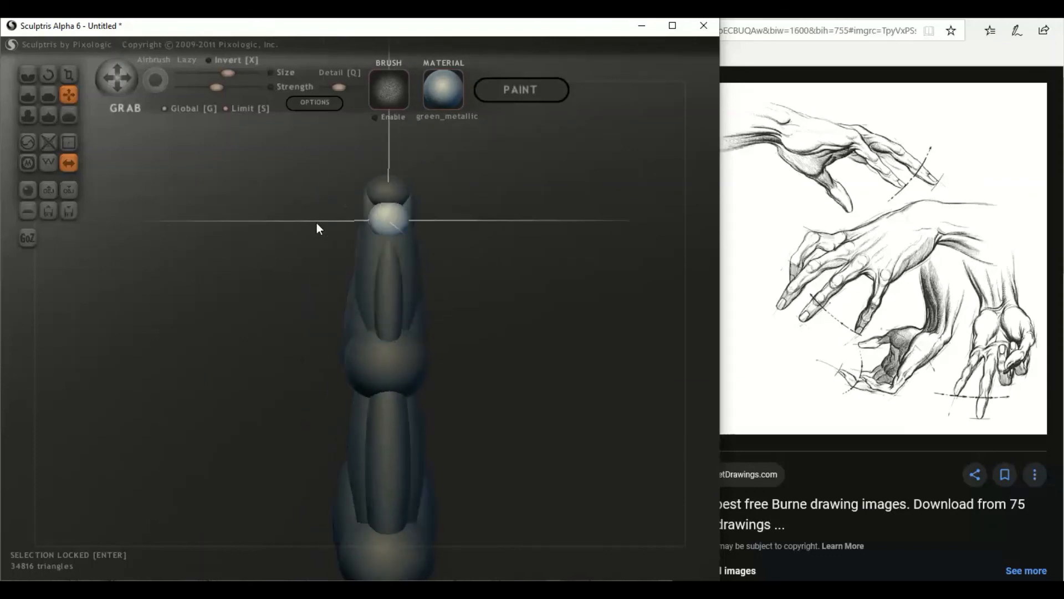
- Scale the nail form taller and set it against the back of the fingertip with Grab
click(70, 78)
drag(401, 178, 387, 129)
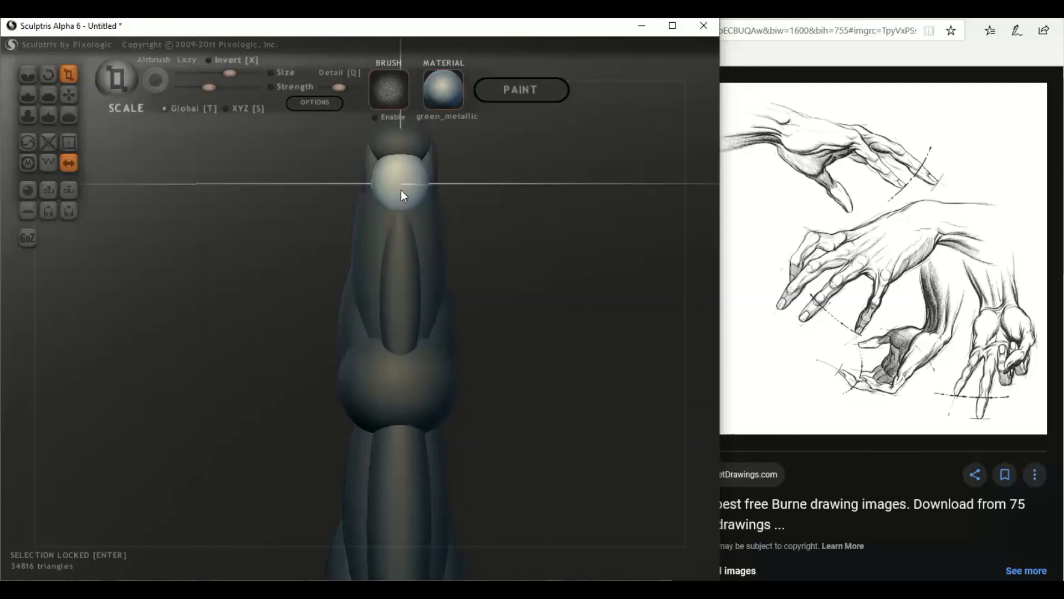
drag(362, 193, 462, 187)
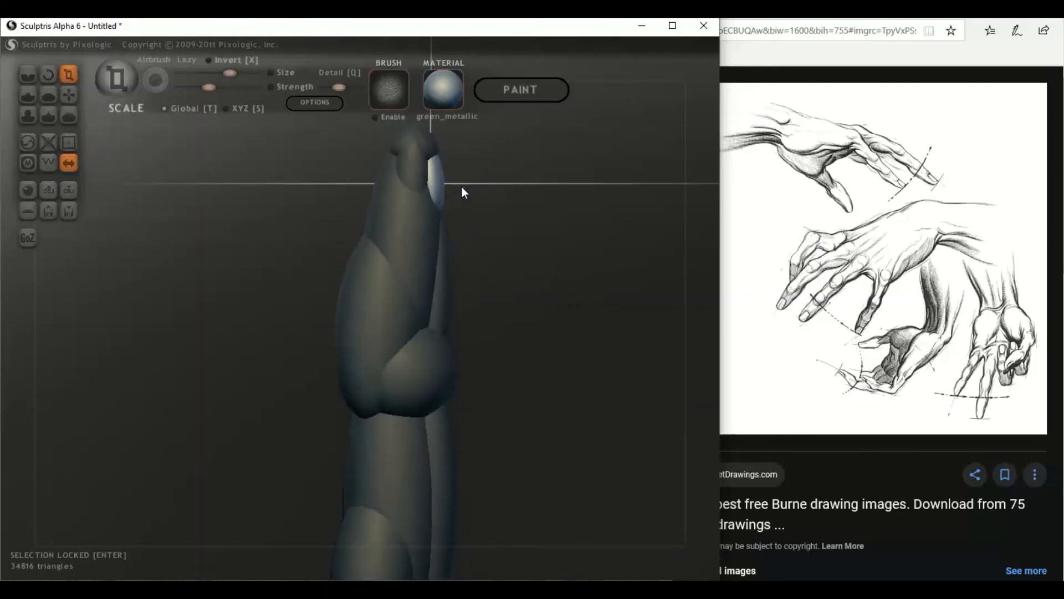
click(69, 95)
mouse_move(433, 178)
mouse_down()
mouse_move(433, 168)
mouse_move(219, 188)
mouse_up()
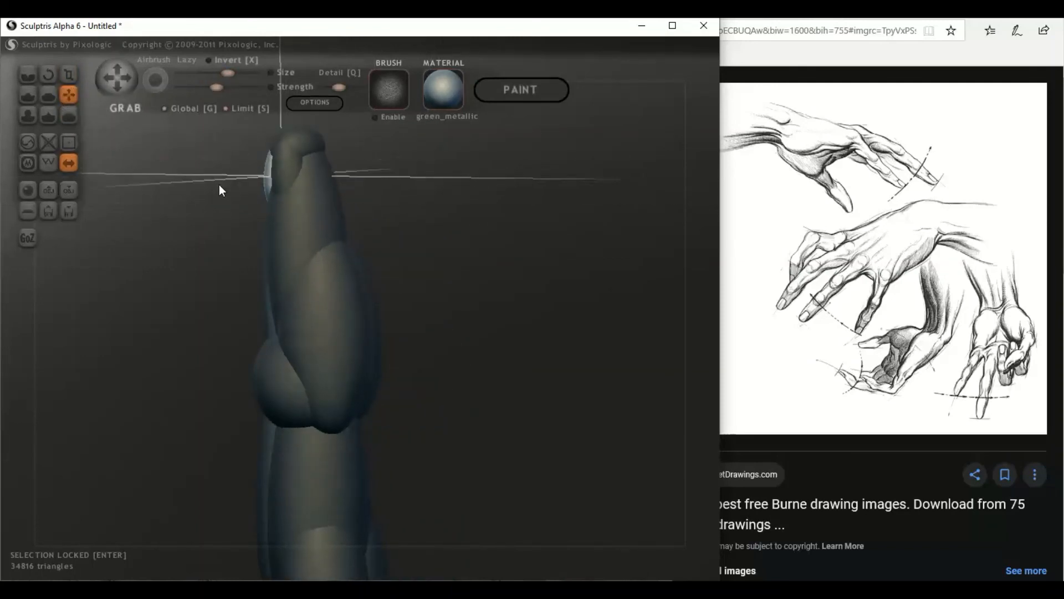
- Scale the nail form from the side and rotate it to follow the slope of the fingertip
click(68, 74)
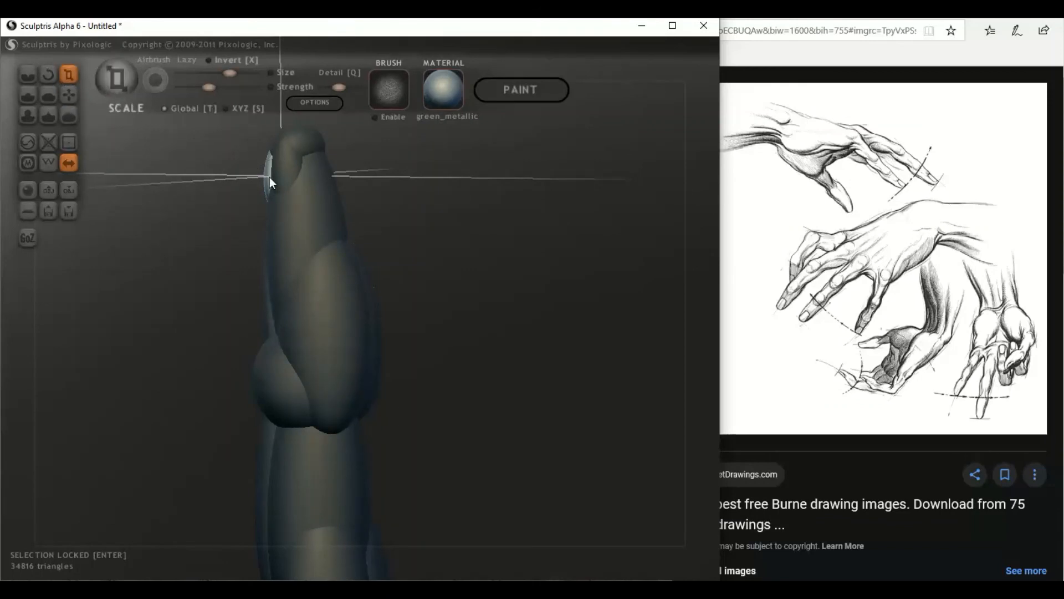
mouse_move(276, 175)
mouse_down()
mouse_move(307, 179)
mouse_move(244, 164)
mouse_up()
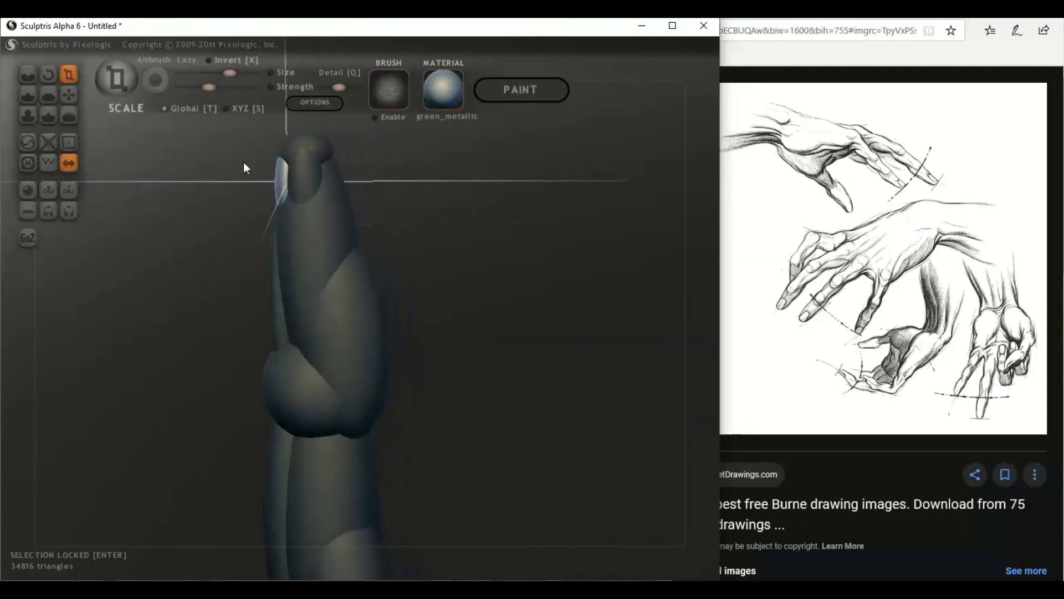
click(48, 74)
drag(280, 198, 326, 215)
drag(264, 205, 346, 191)
scroll(355, 194, down, 3)
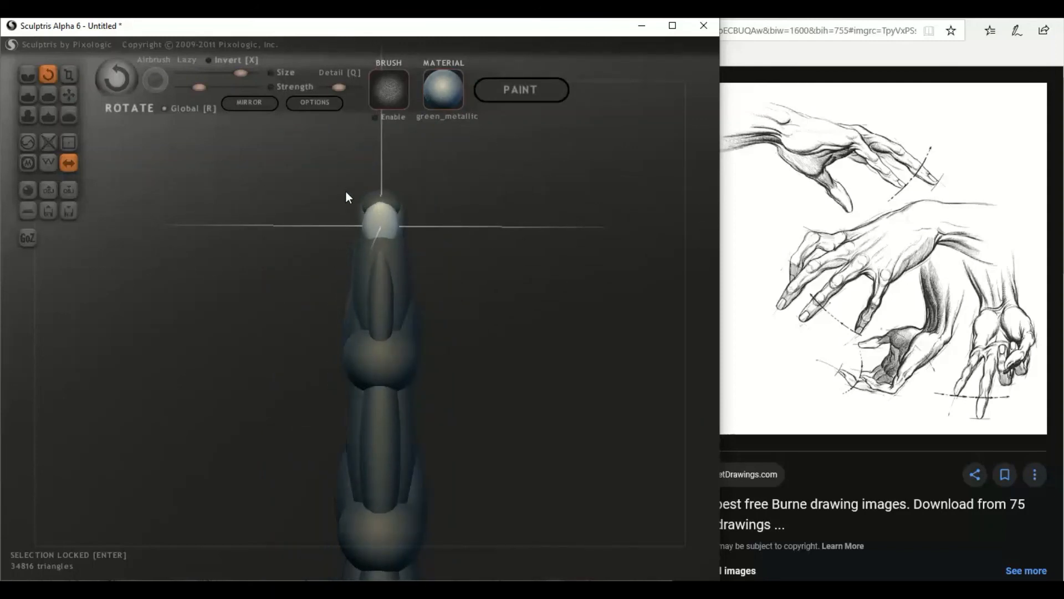
scroll(325, 180, up, 1)
- Fine-tune the nail form's position and length on the fingertip, check it from several angles and unlock the selection
click(69, 94)
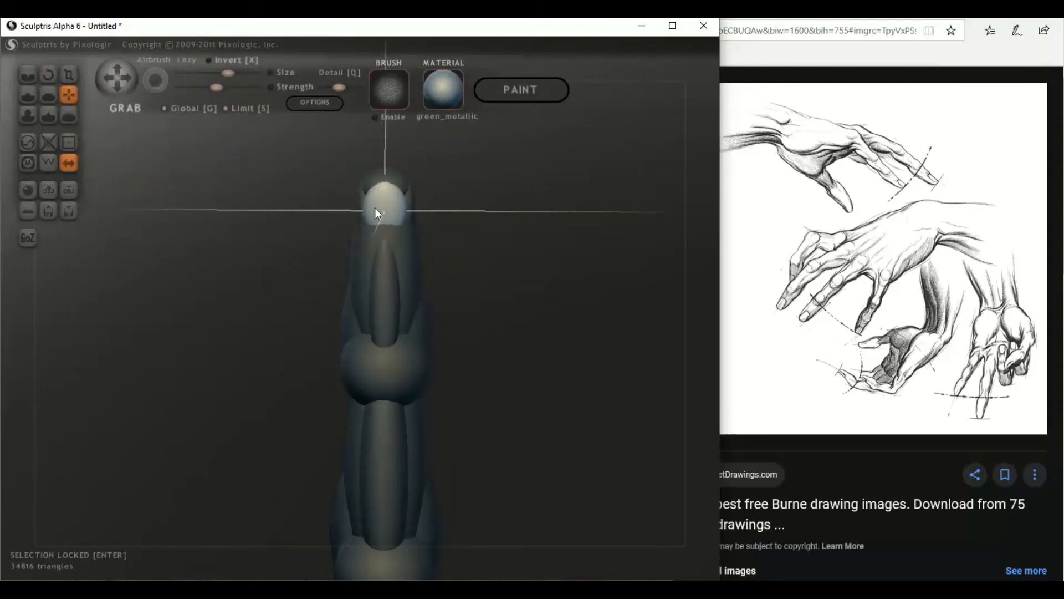
click(68, 74)
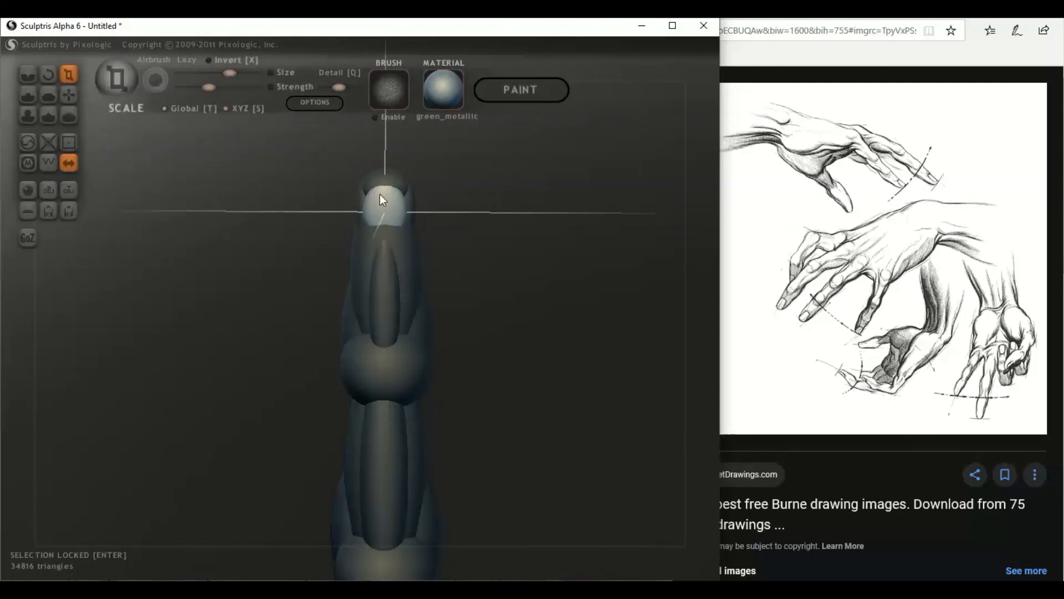
drag(443, 228, 369, 228)
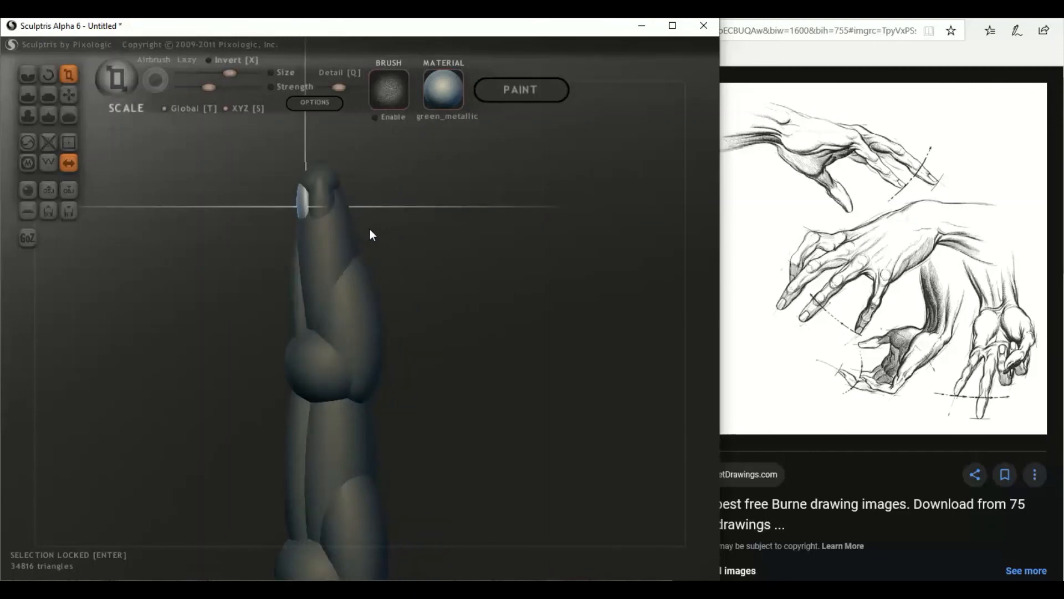
scroll(368, 227, up, 2)
click(69, 96)
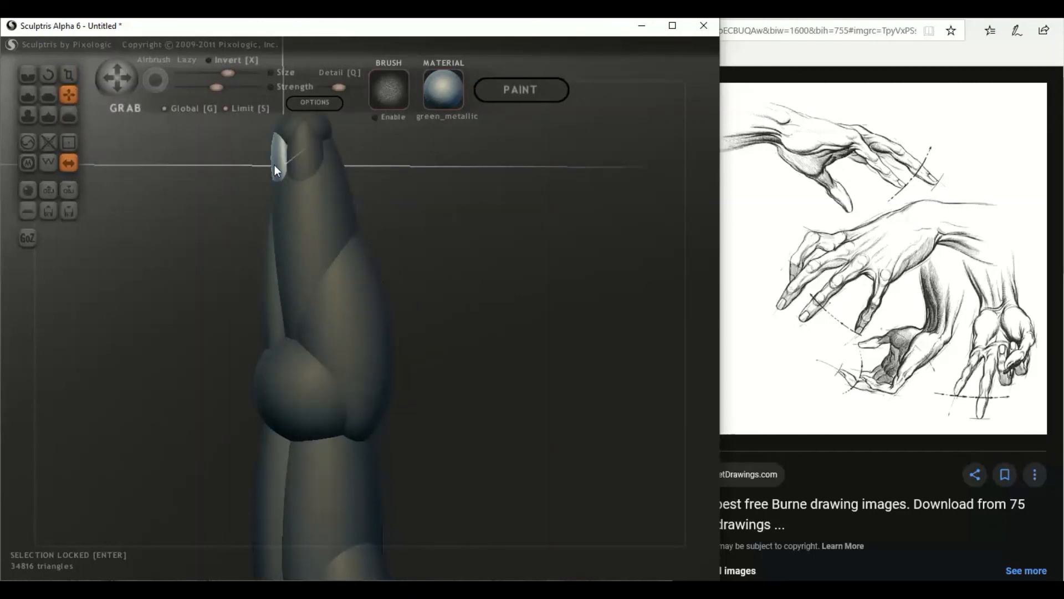
right_drag(275, 165, 417, 204)
scroll(374, 248, up, 3)
scroll(383, 235, down, 4)
scroll(391, 345, up, 2)
scroll(410, 193, down, 4)
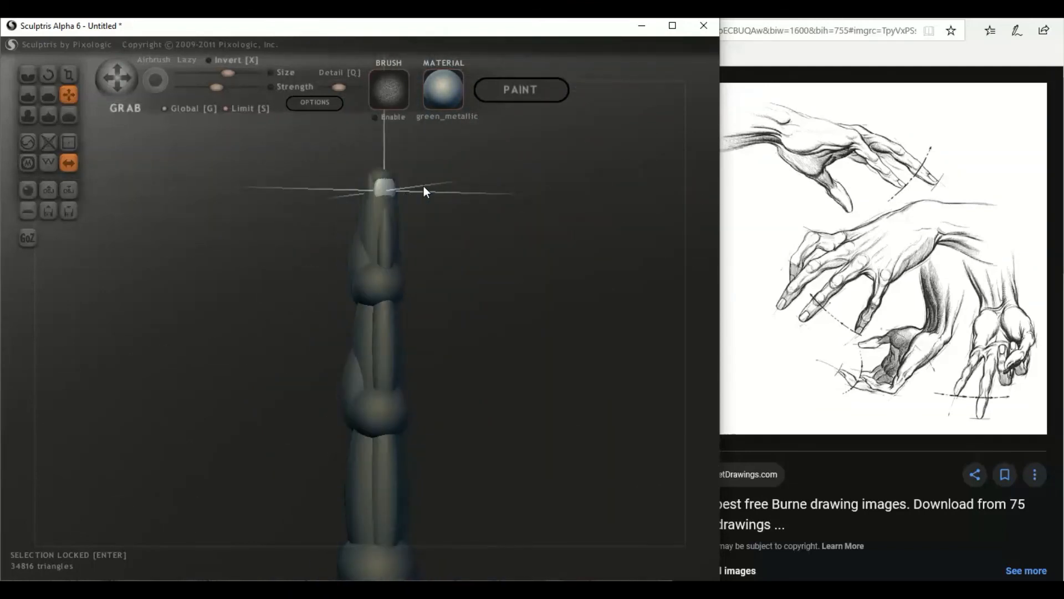
key(Return)
- Grab the nail form and shift it slightly outward and down along the back of the fingertip
right_drag(383, 234, 302, 310)
scroll(394, 333, up, 2)
scroll(389, 319, up, 2)
scroll(299, 299, up, 2)
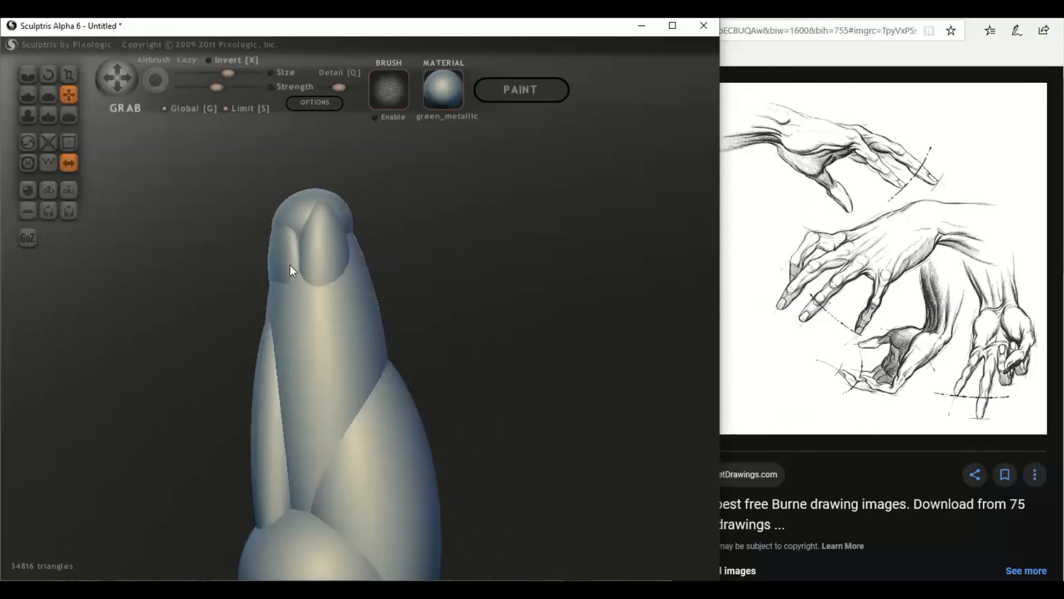
drag(290, 265, 285, 270)
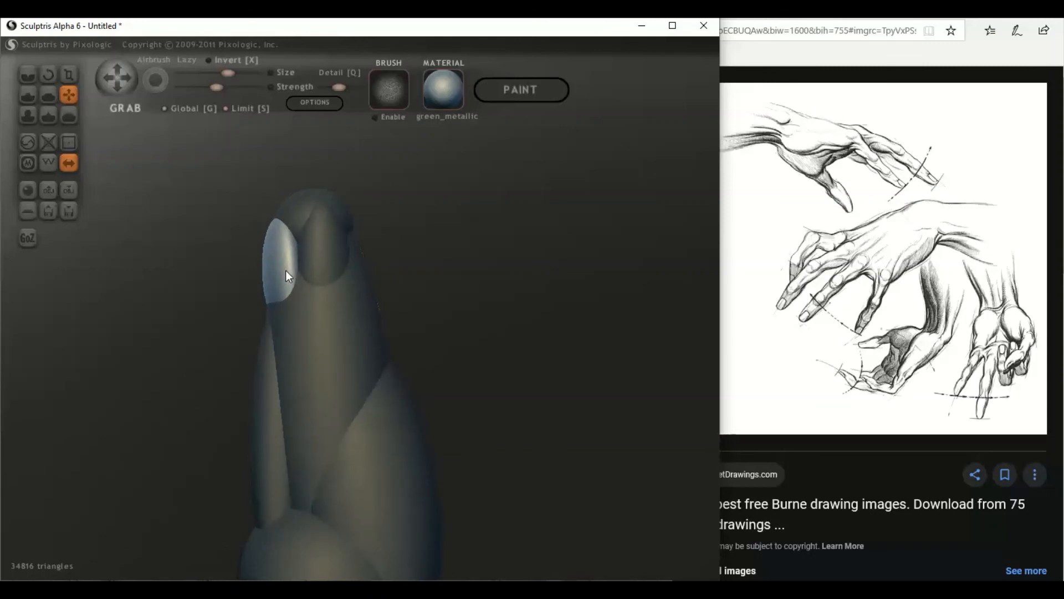
right_drag(286, 271, 386, 294)
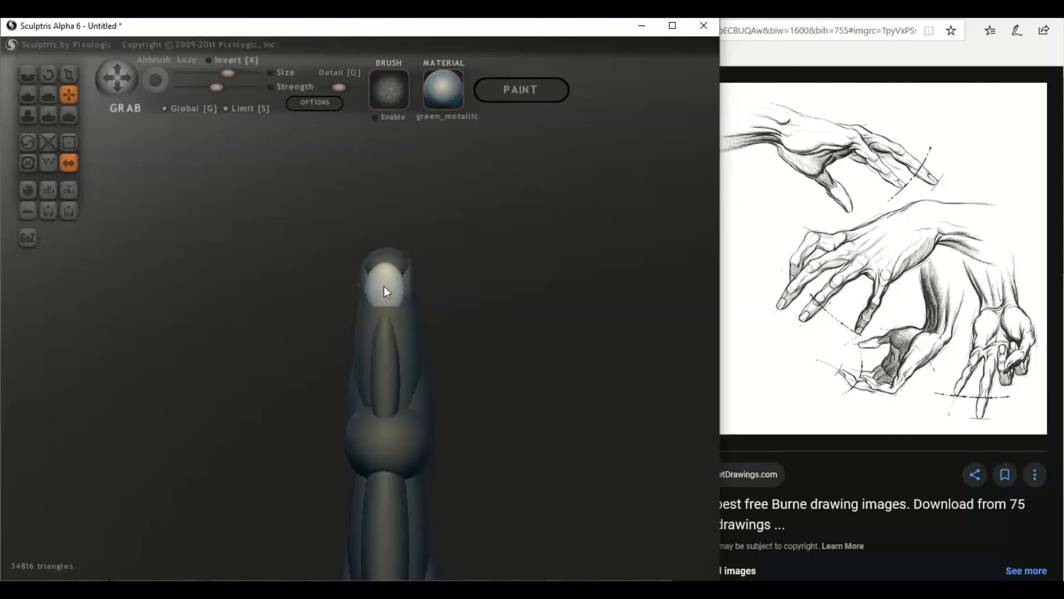
right_drag(384, 285, 327, 245)
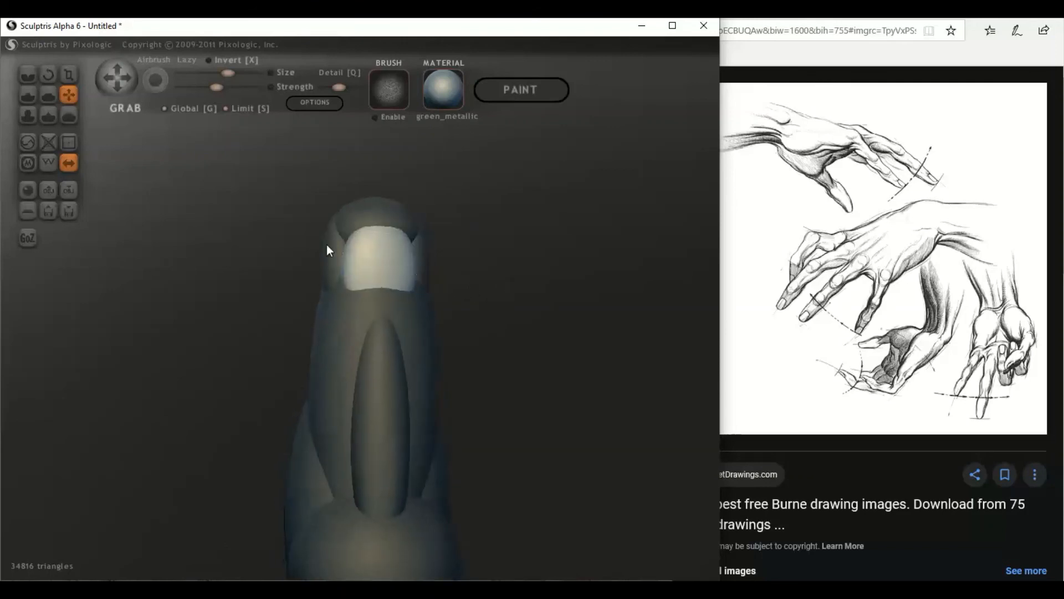
- Scale the nail form wider across the fingertip and adjust its thickness from the side
click(69, 74)
drag(371, 259, 404, 244)
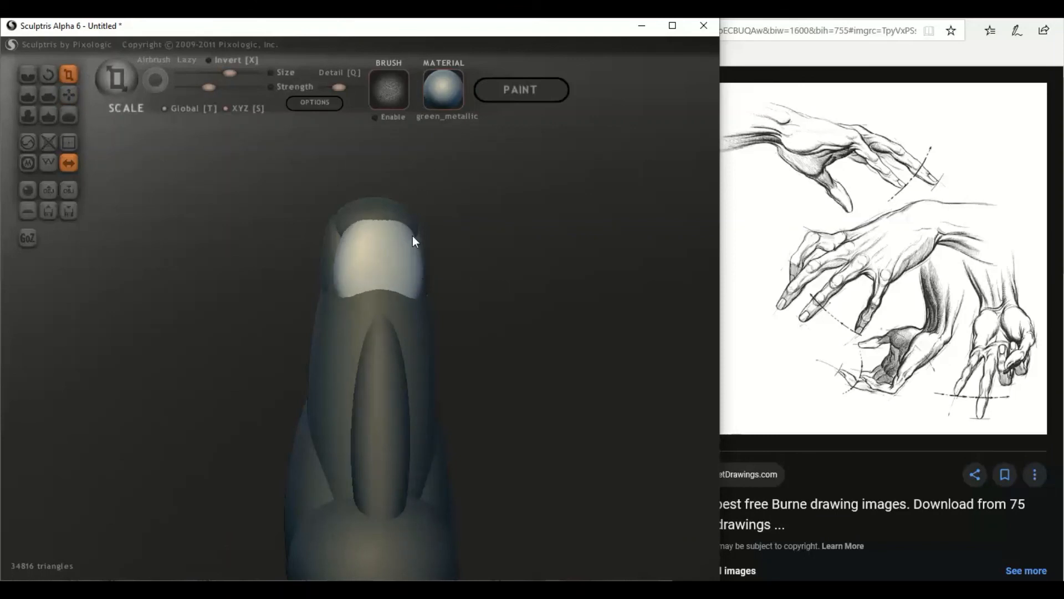
mouse_move(412, 235)
right_down()
mouse_move(482, 255)
mouse_move(411, 241)
right_up()
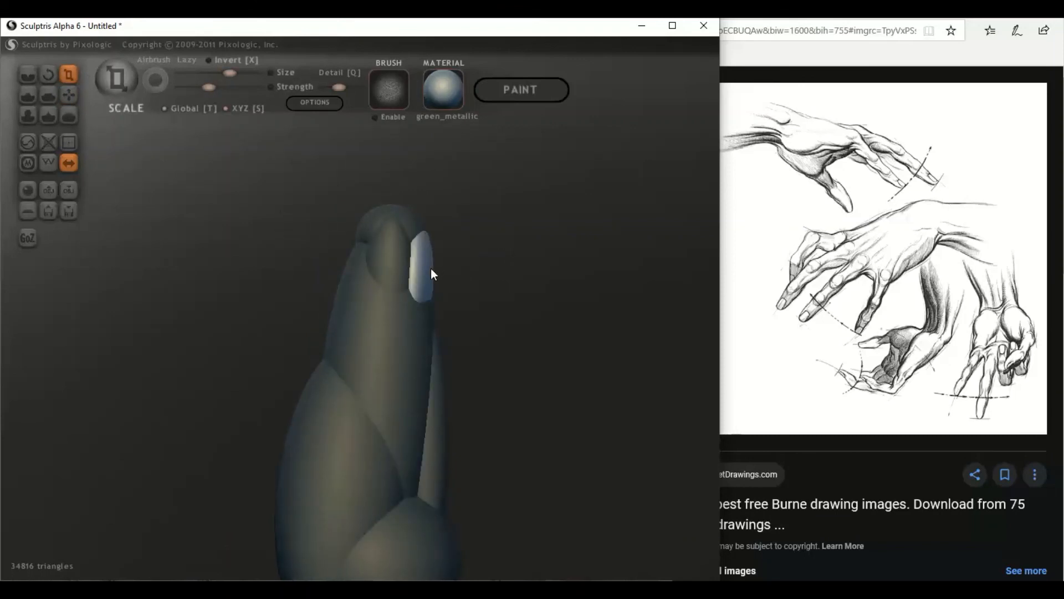
drag(431, 269, 425, 277)
click(68, 95)
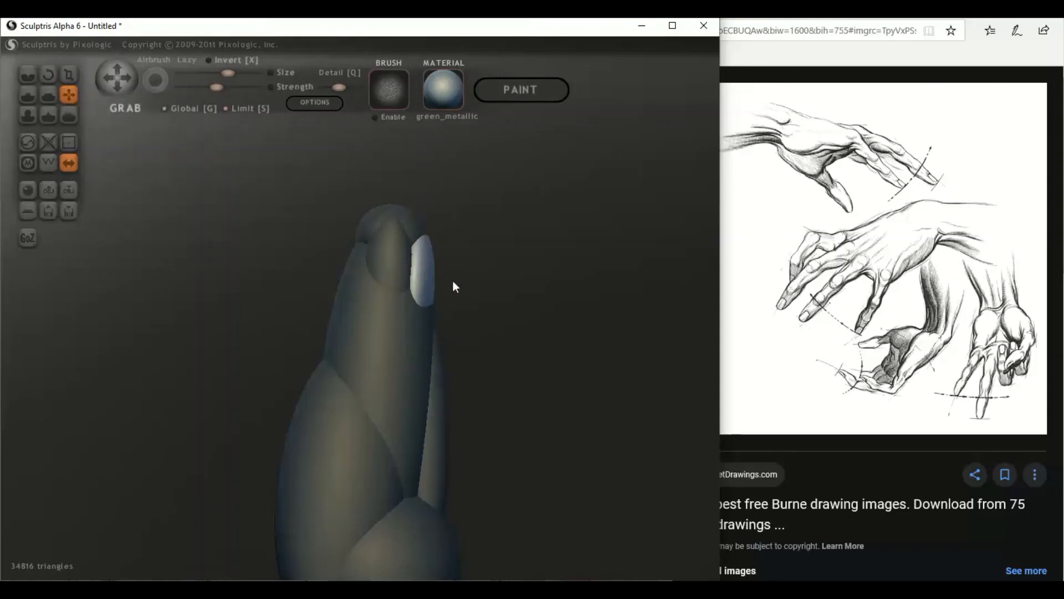
- Scale the nail form longer and reposition it between the tip sphere and the back strip
right_drag(453, 280, 374, 281)
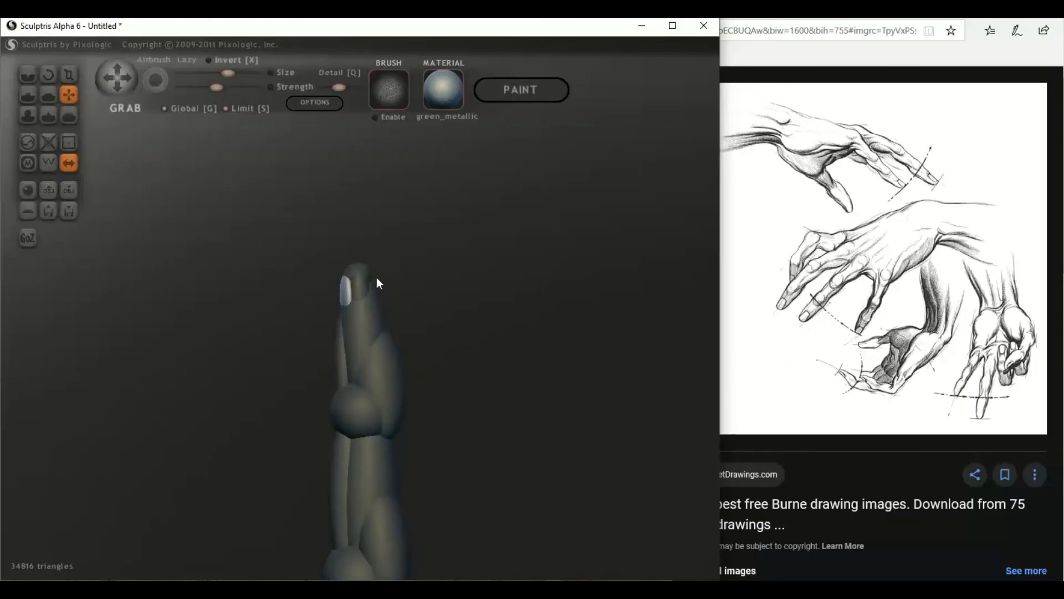
click(73, 75)
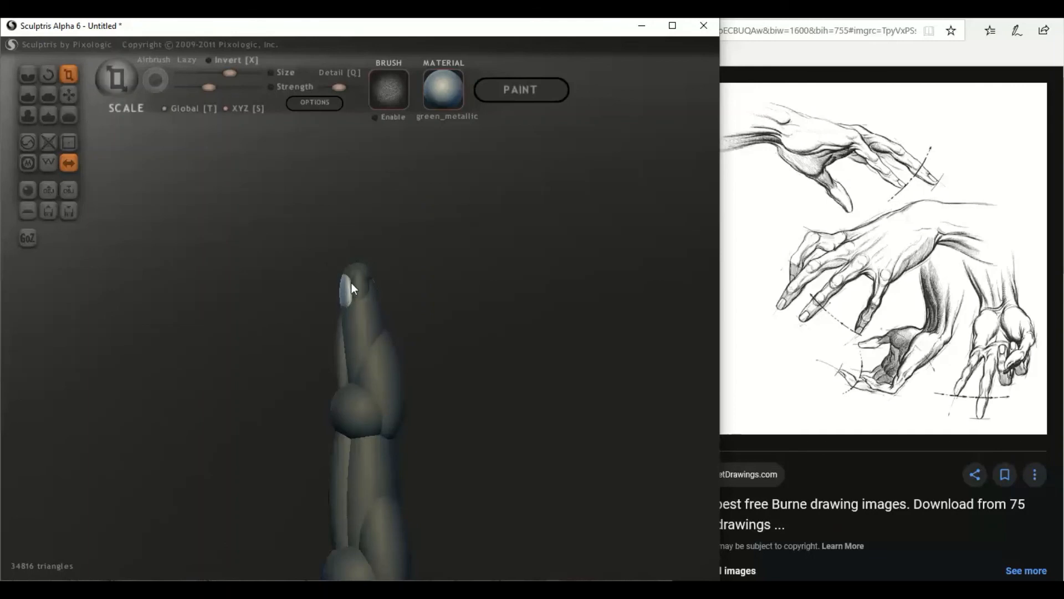
click(69, 94)
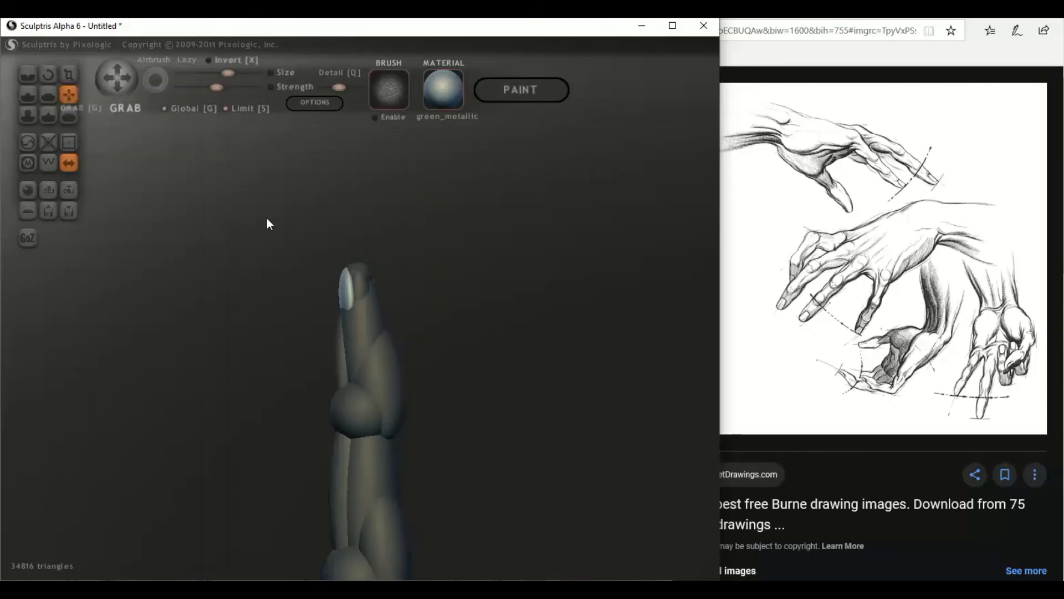
right_drag(347, 304, 481, 303)
click(70, 73)
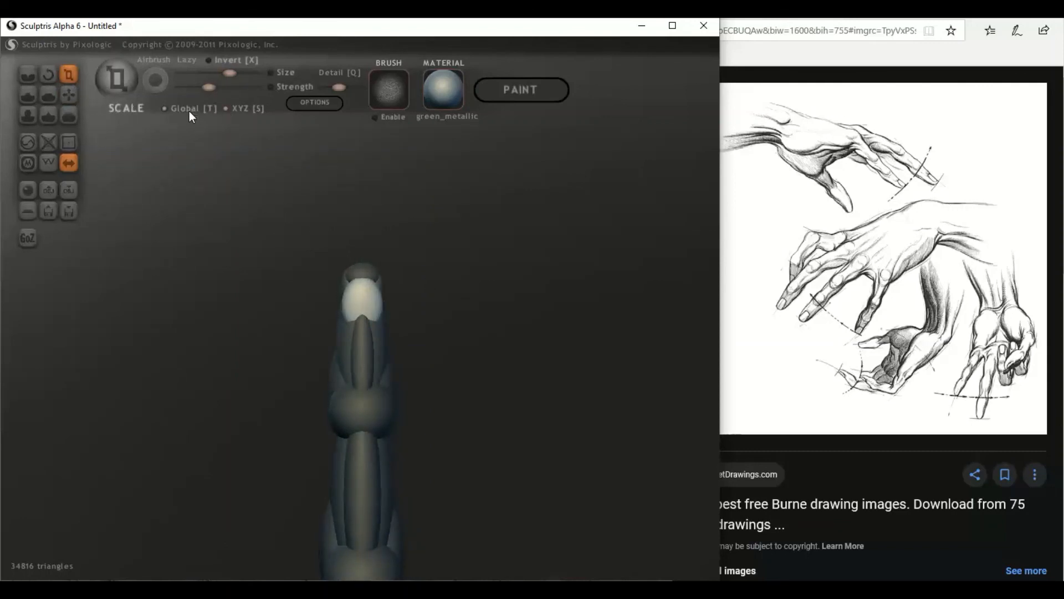
drag(359, 305, 400, 323)
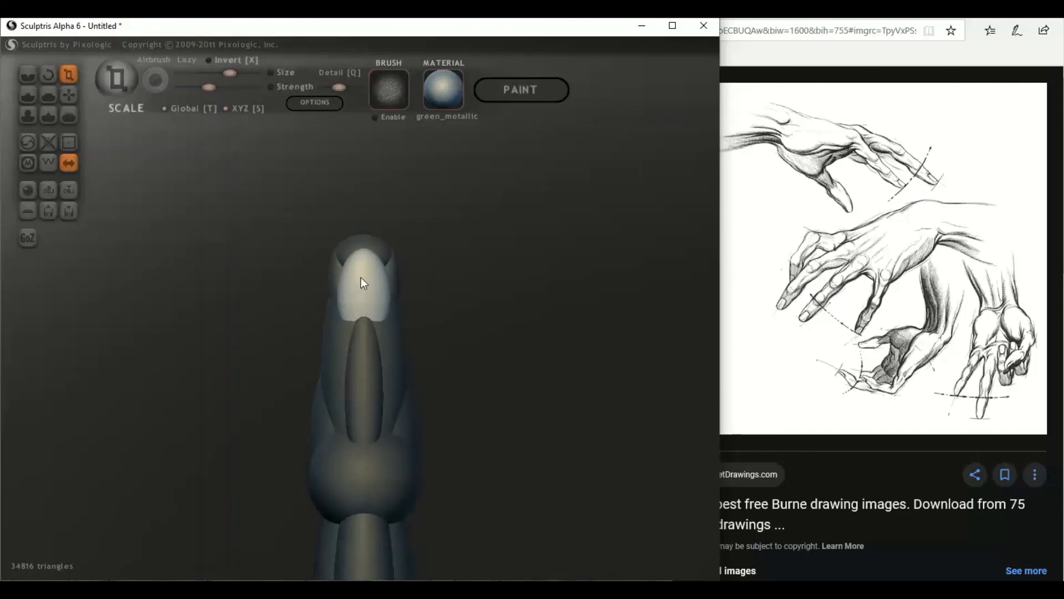
- Grab the nail form from the side and nudge it slightly inward against the fingertip
drag(430, 253, 251, 228)
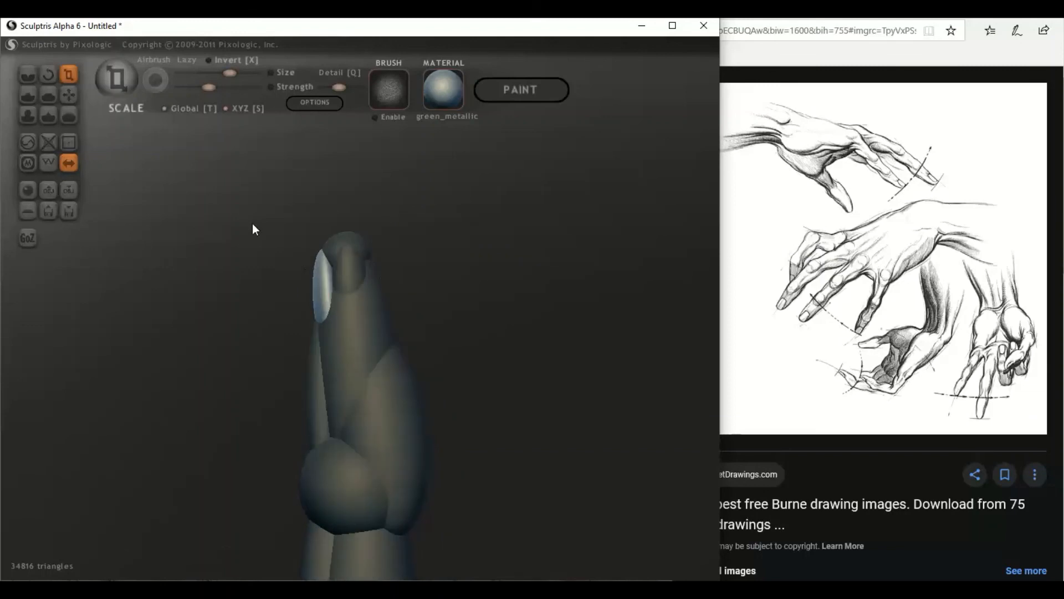
click(69, 95)
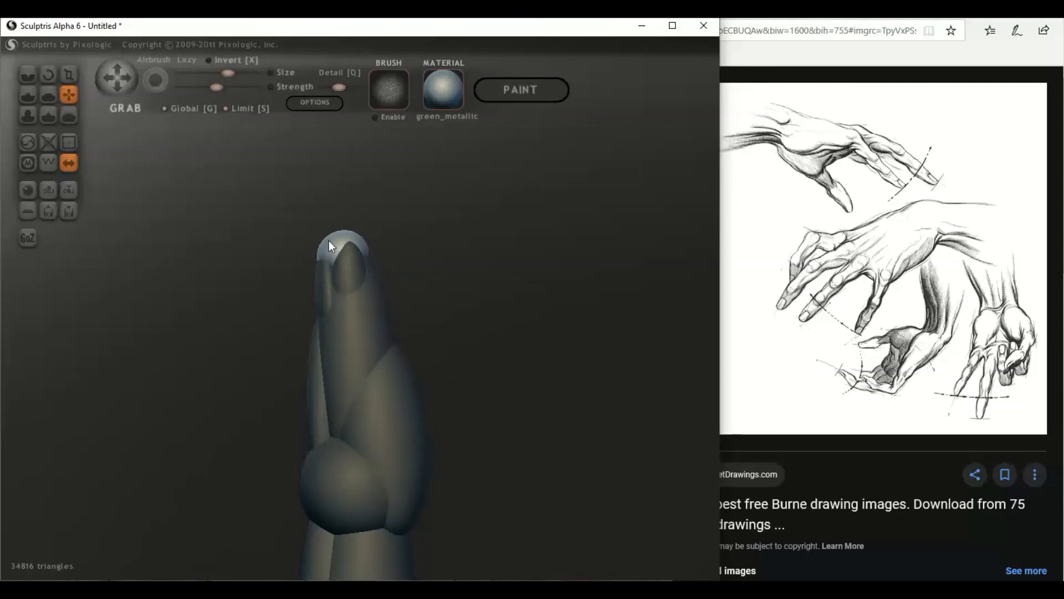
- Examine the whole finger's proportions from the back at several distances, ending in a straight Front view
right_drag(328, 241, 407, 337)
scroll(367, 305, down, 3)
scroll(430, 334, up, 4)
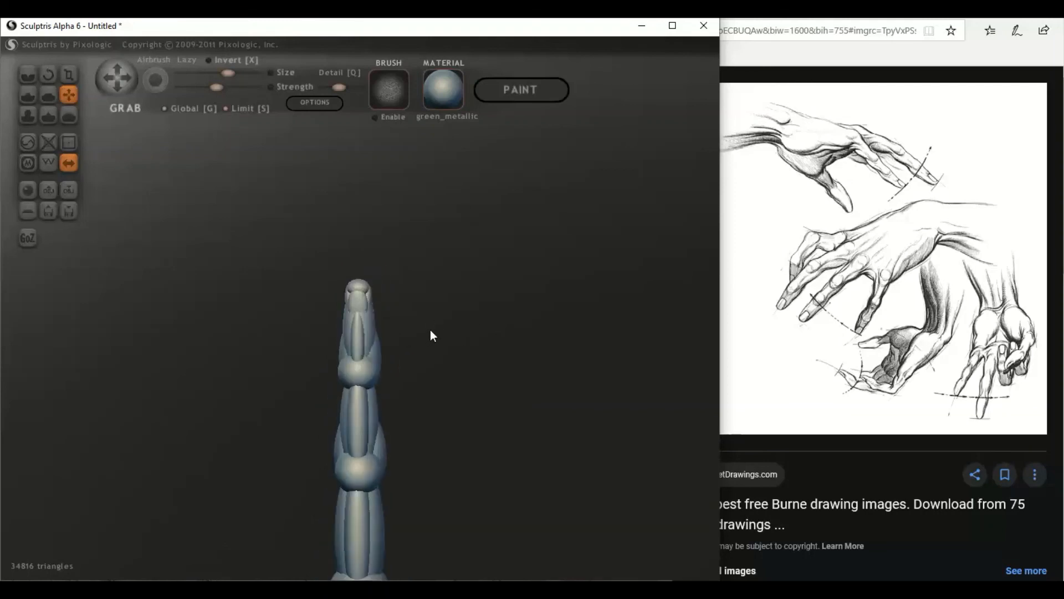
scroll(444, 324, down, 3)
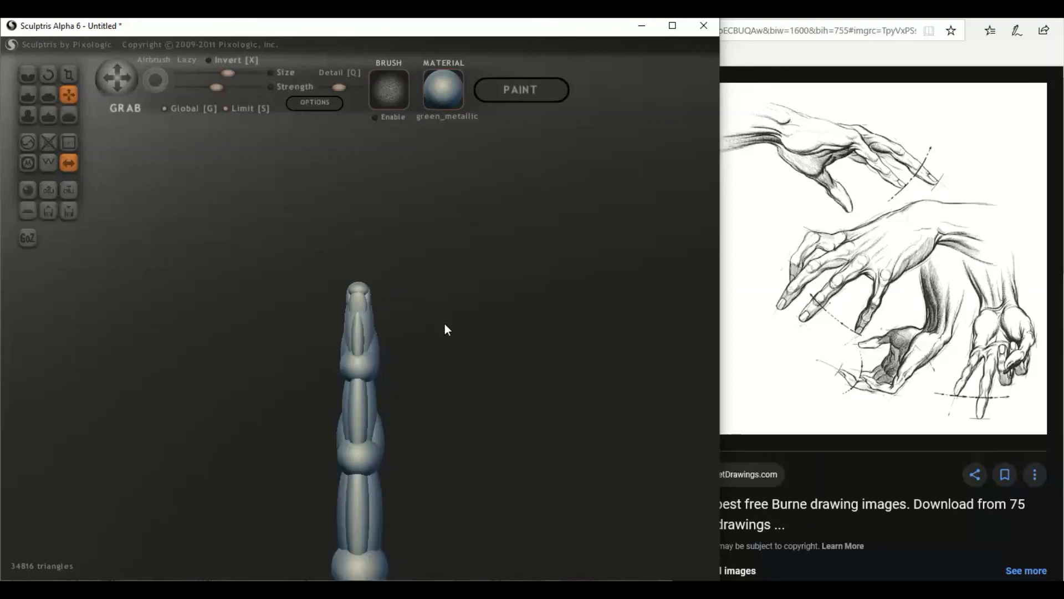
mouse_move(445, 323)
mouse_down()
mouse_move(473, 305)
mouse_move(415, 331)
mouse_move(521, 308)
mouse_move(515, 315)
mouse_move(617, 337)
mouse_move(403, 333)
mouse_move(486, 366)
mouse_move(380, 367)
mouse_move(249, 348)
mouse_move(451, 342)
mouse_move(482, 394)
mouse_move(549, 397)
mouse_move(244, 398)
mouse_move(454, 387)
mouse_move(434, 394)
mouse_up()
scroll(468, 310, down, 3)
scroll(499, 324, up, 3)
scroll(433, 394, down, 3)
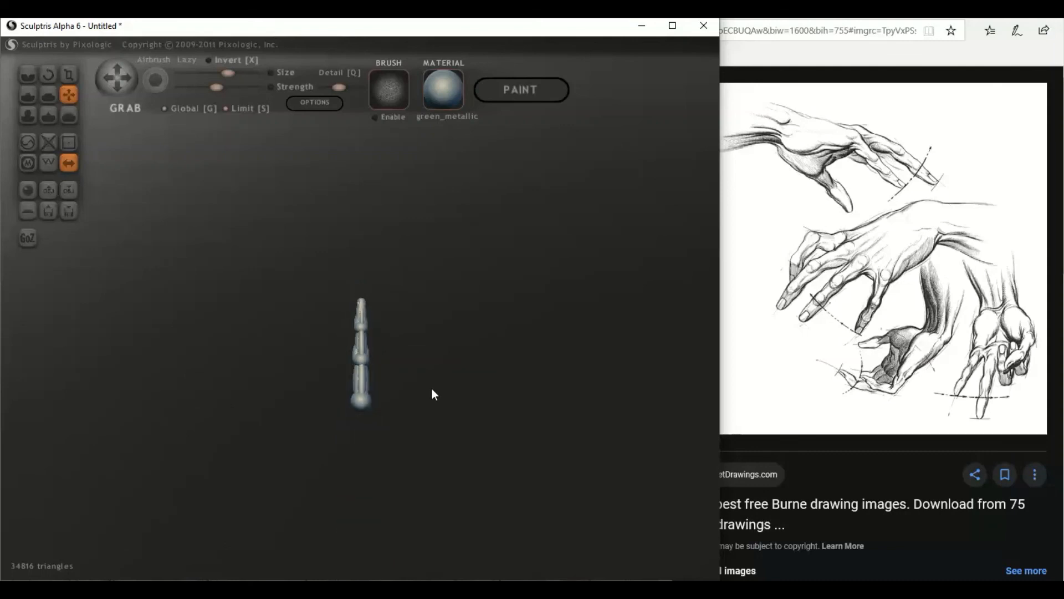
shift+drag(432, 387, 372, 407)
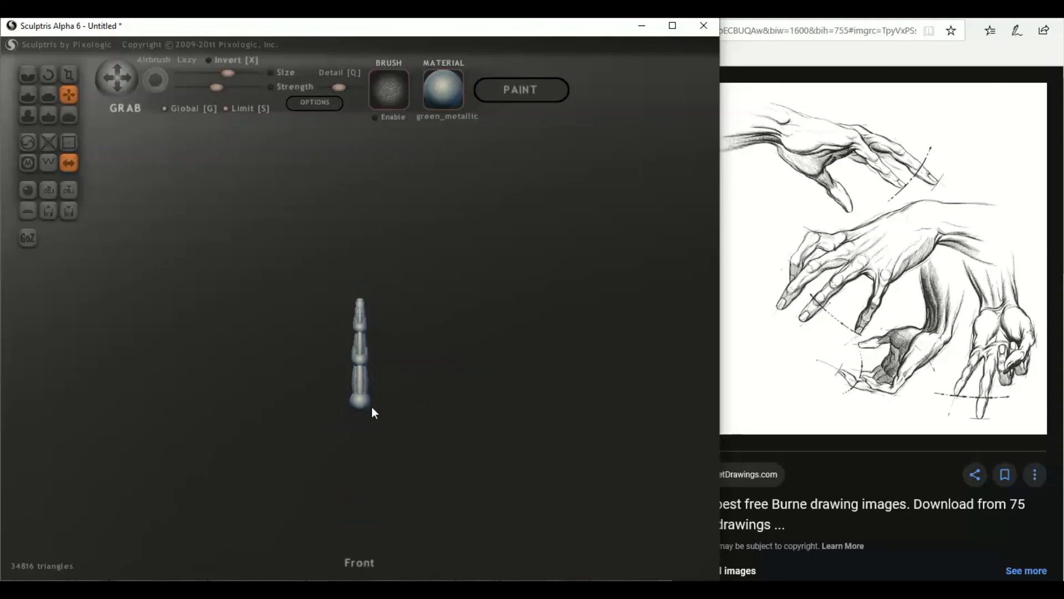